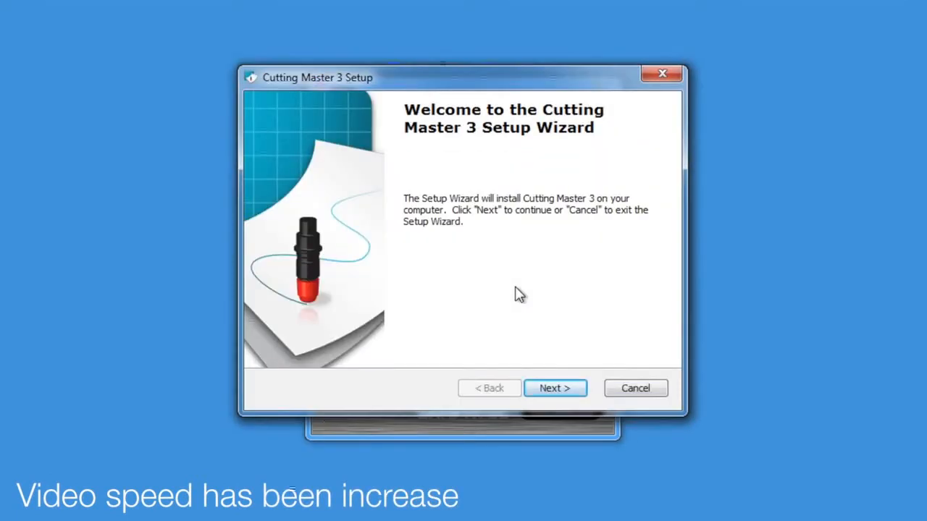
Step: Complete the Cutting Master 3 setup without launching the program, and exit the FC8600 series installer
click(555, 389)
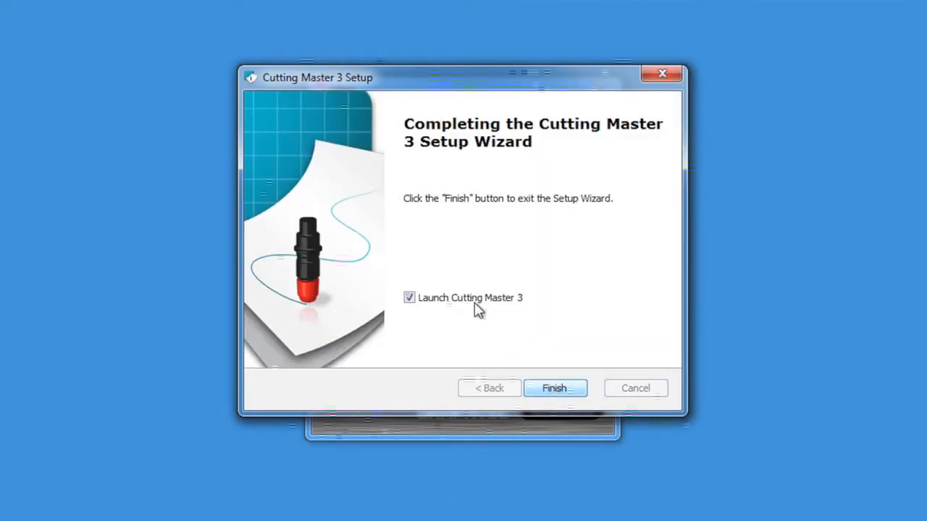
click(409, 297)
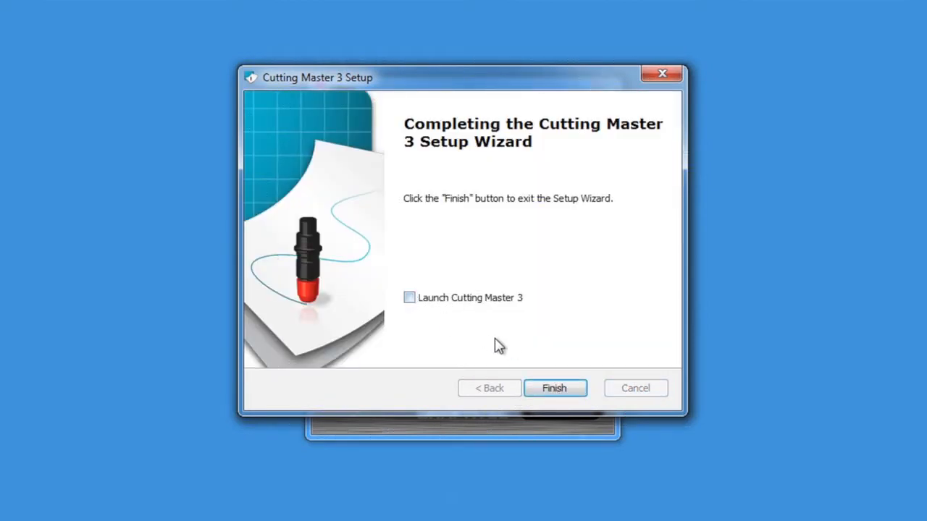
click(547, 389)
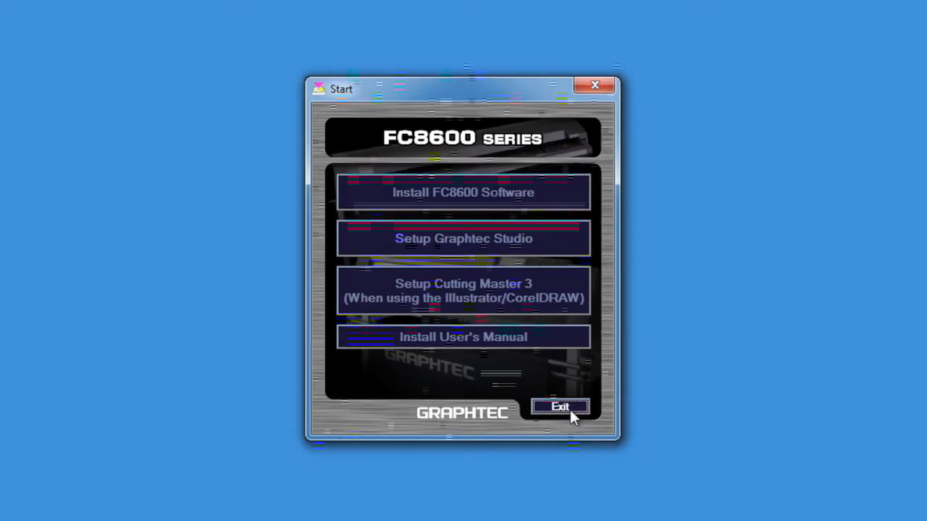
click(569, 408)
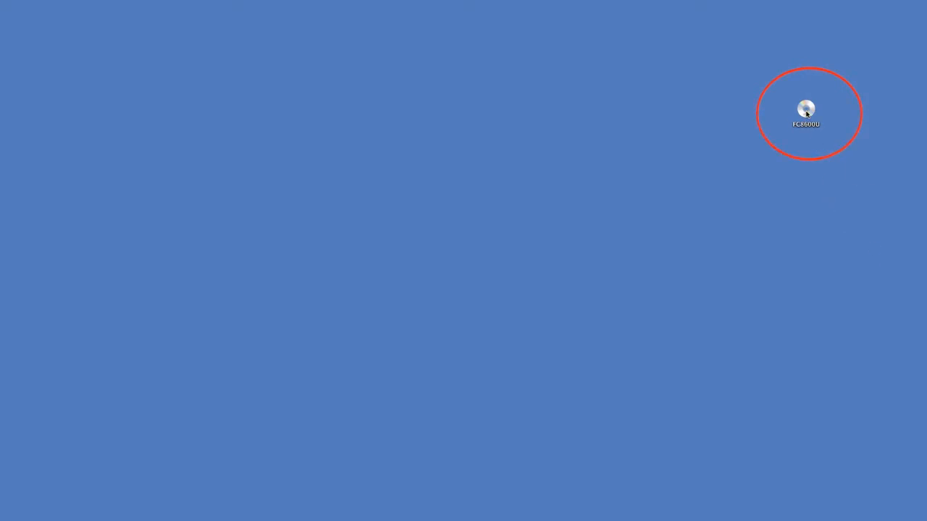
Step: Open the FC8600U disc on the Mac desktop and open the disk image in its Cutting Master 3 folder
double_click(806, 110)
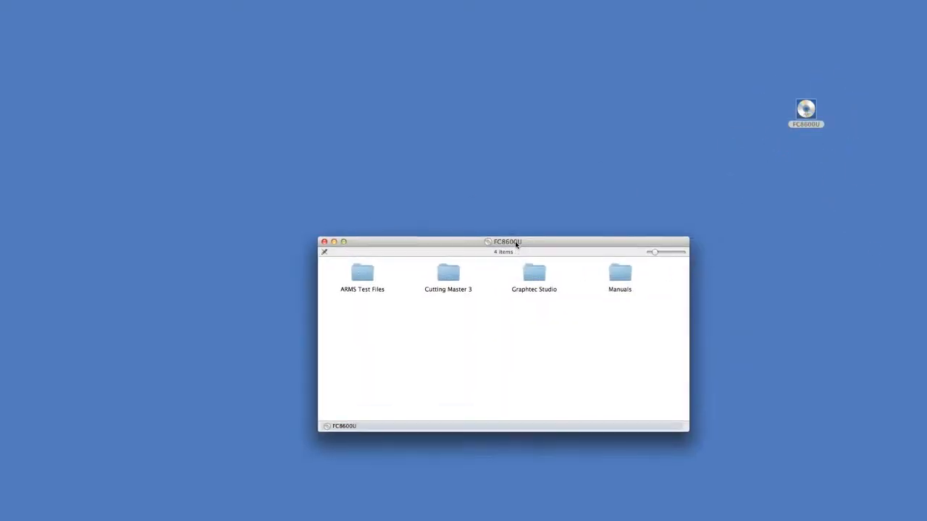
drag(515, 244, 471, 155)
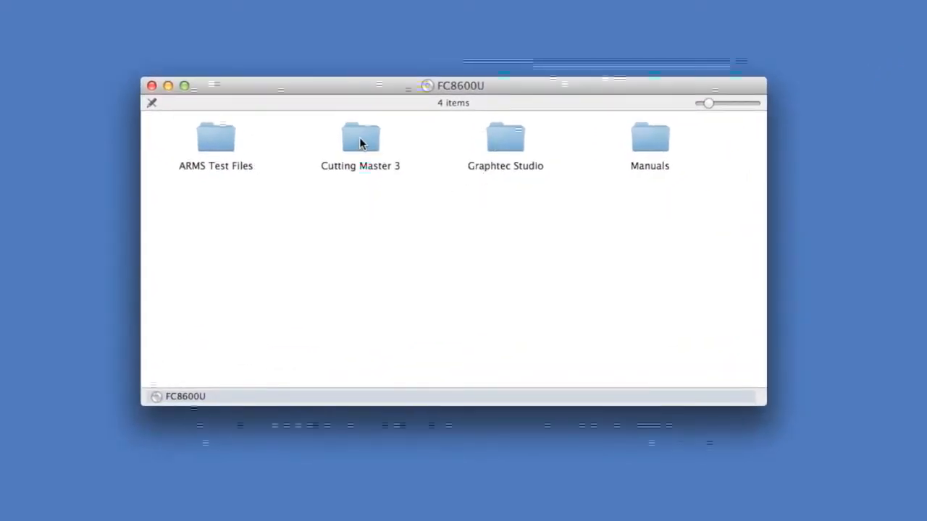
double_click(360, 142)
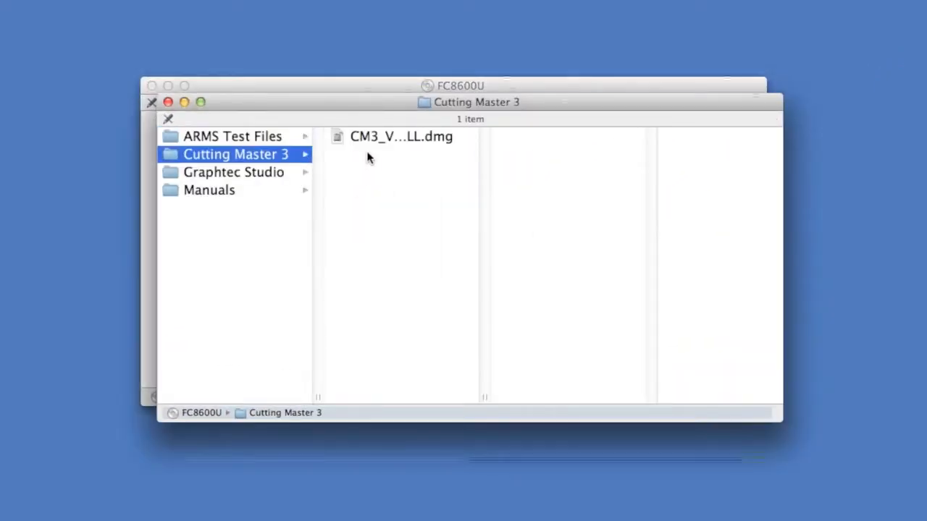
click(382, 137)
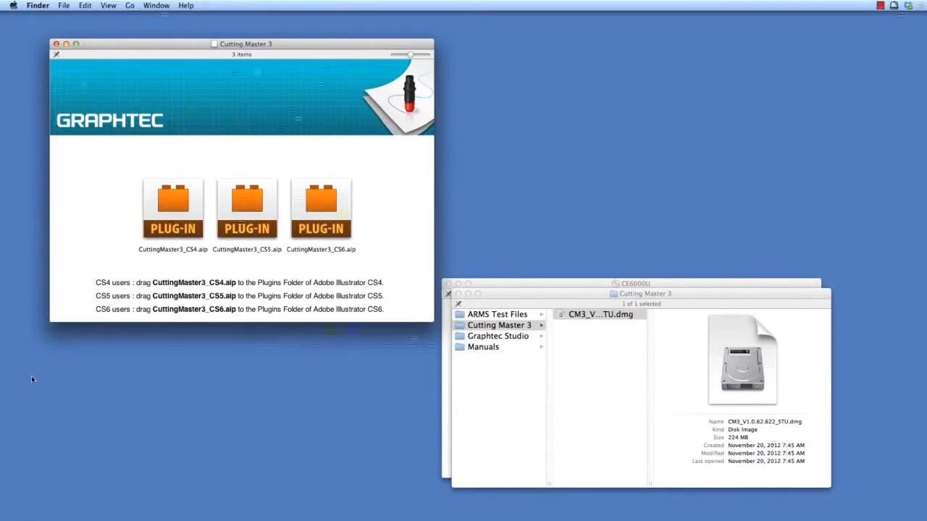
Step: Open the Adobe Illustrator CS6 Plug-ins folder in a new Finder window and copy CuttingMaster3_CS6.aip into it
click(64, 6)
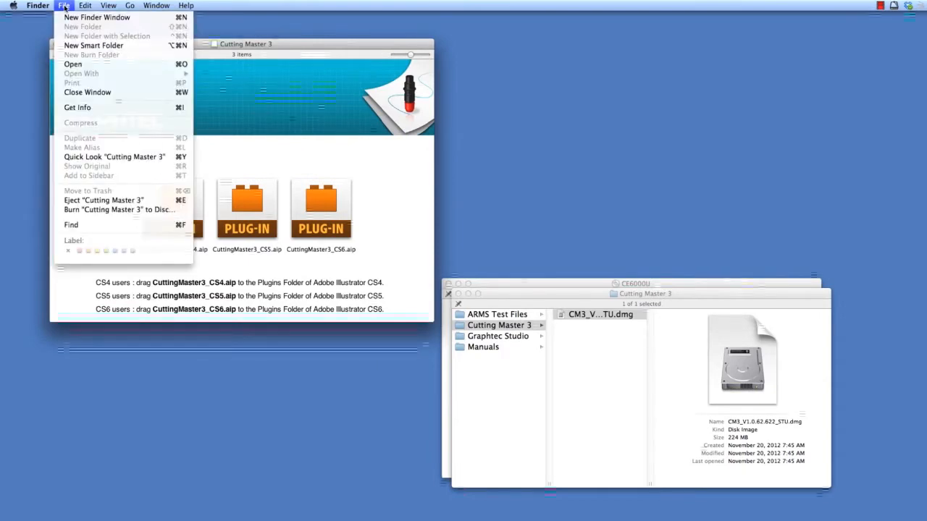
click(83, 18)
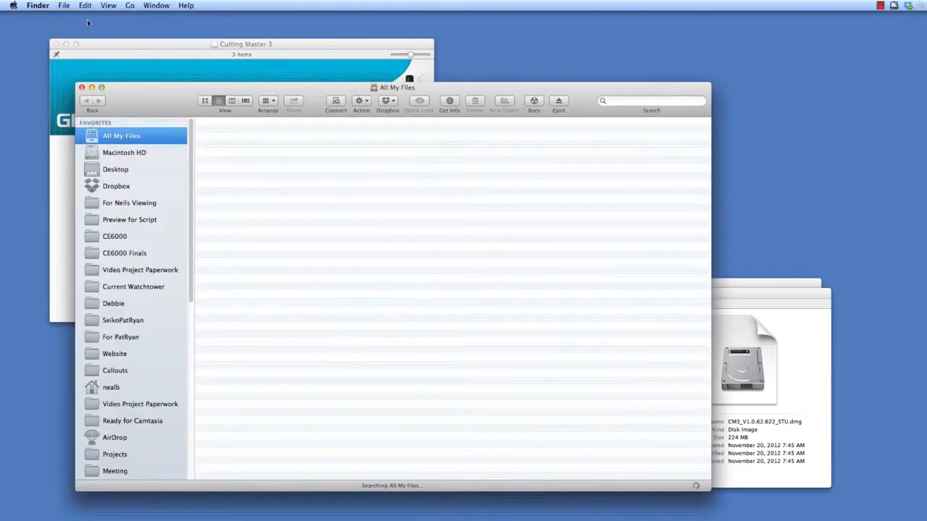
drag(165, 98, 614, 90)
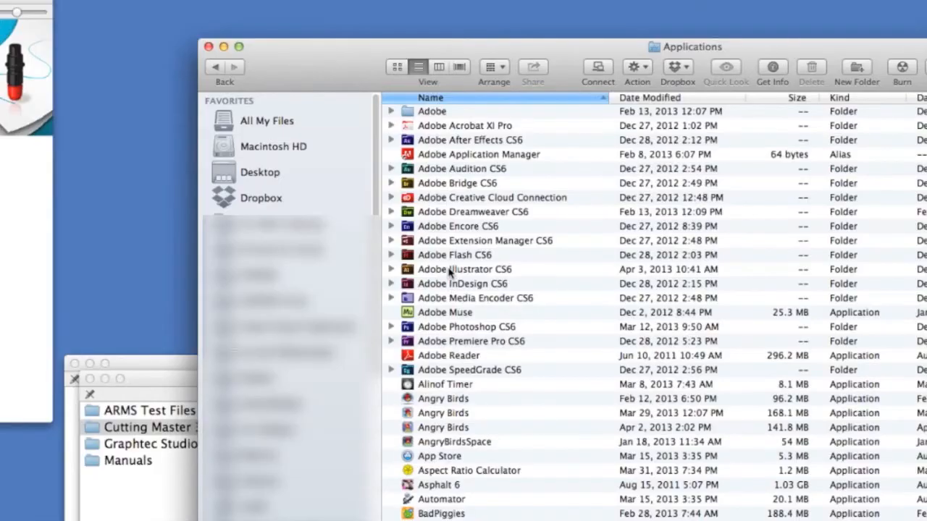
double_click(561, 180)
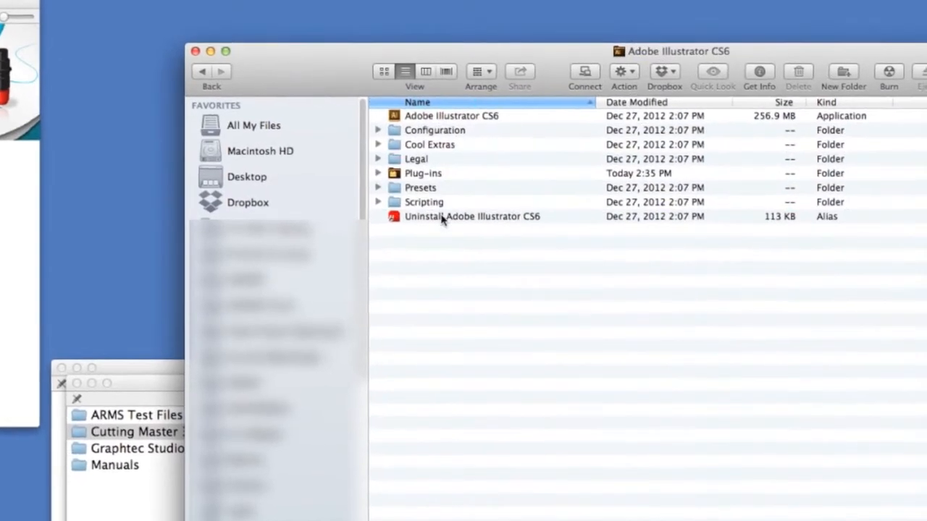
double_click(422, 181)
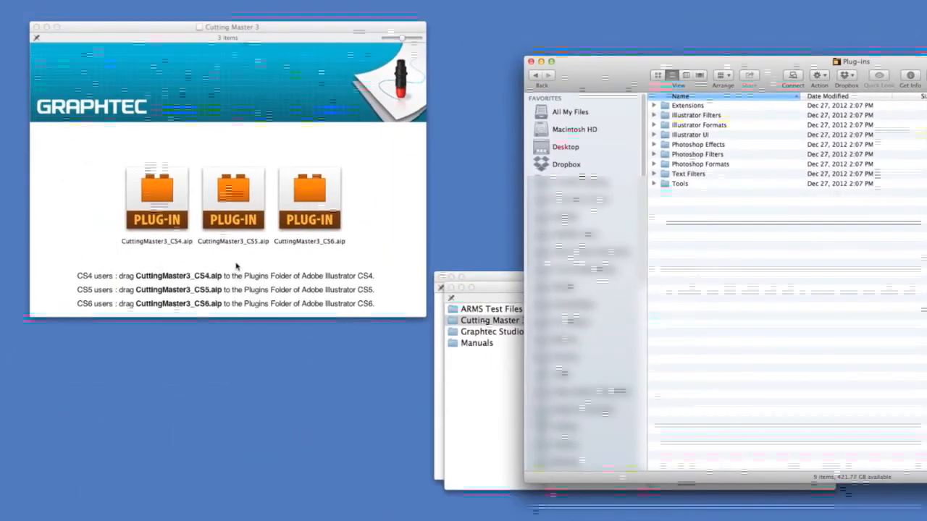
click(310, 205)
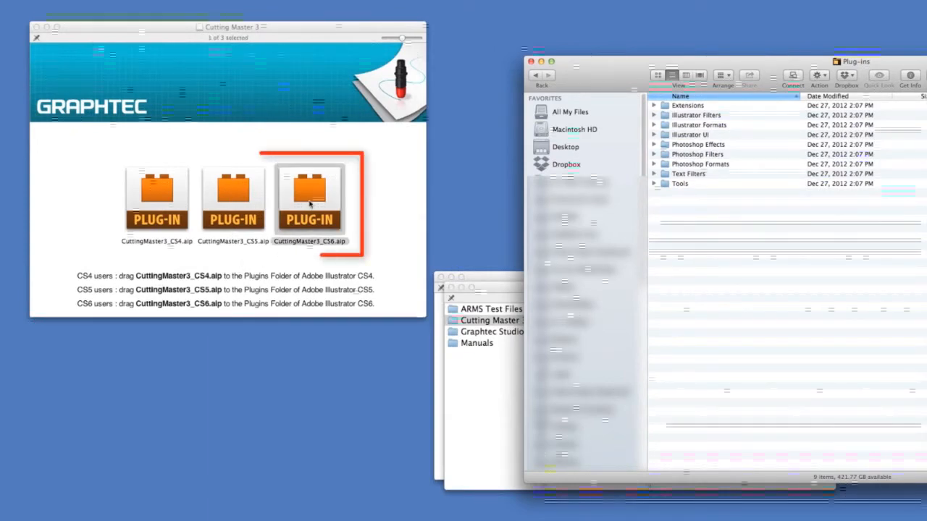
mouse_move(310, 205)
mouse_down()
mouse_move(761, 244)
mouse_move(745, 273)
mouse_move(745, 252)
mouse_up()
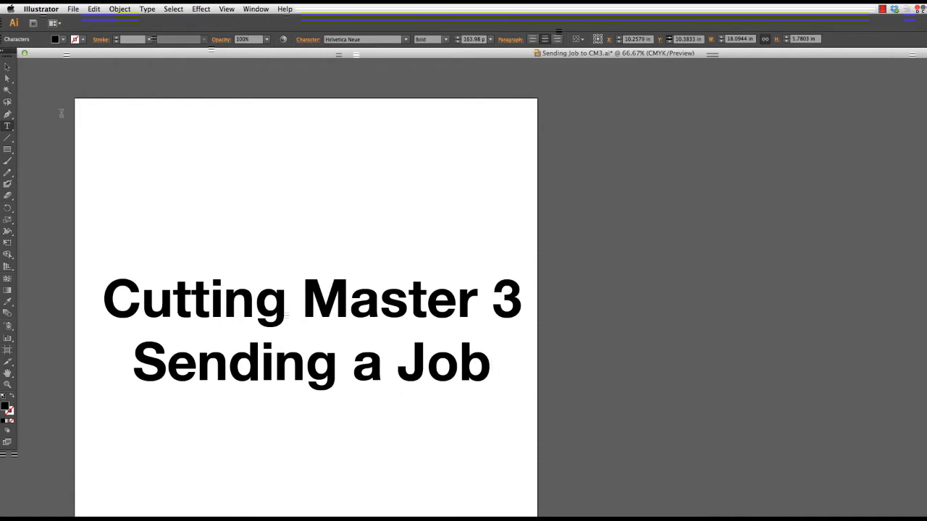
Step: In Illustrator, finish editing the text, deselect it and send the design to Cutting Master 3
click(7, 66)
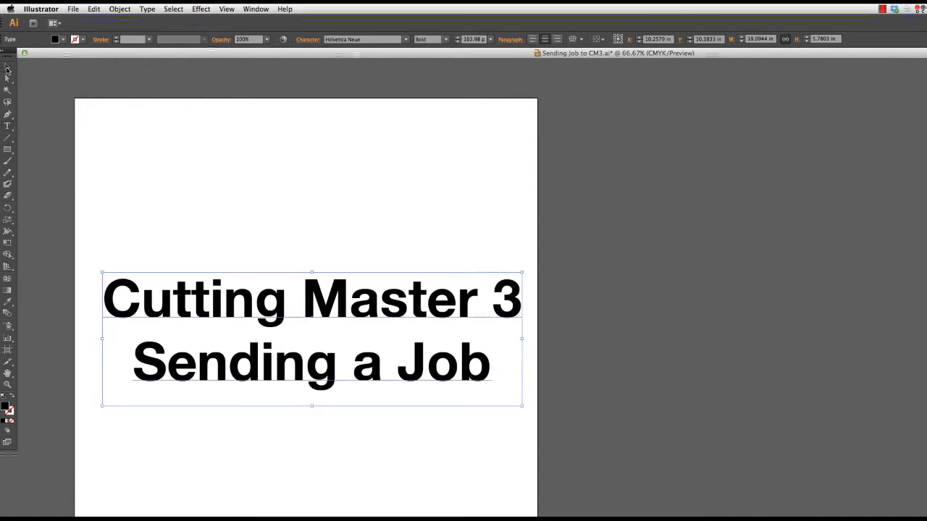
click(129, 207)
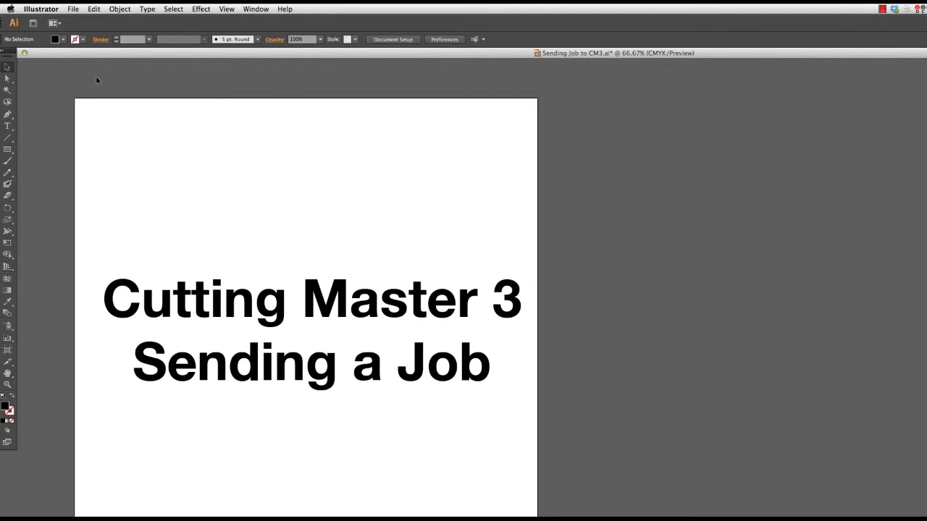
click(71, 9)
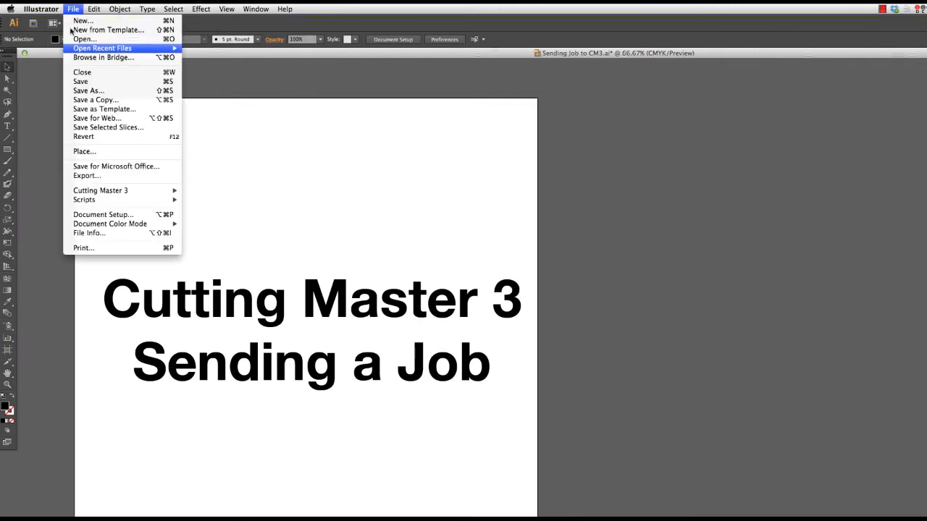
mouse_move(174, 191)
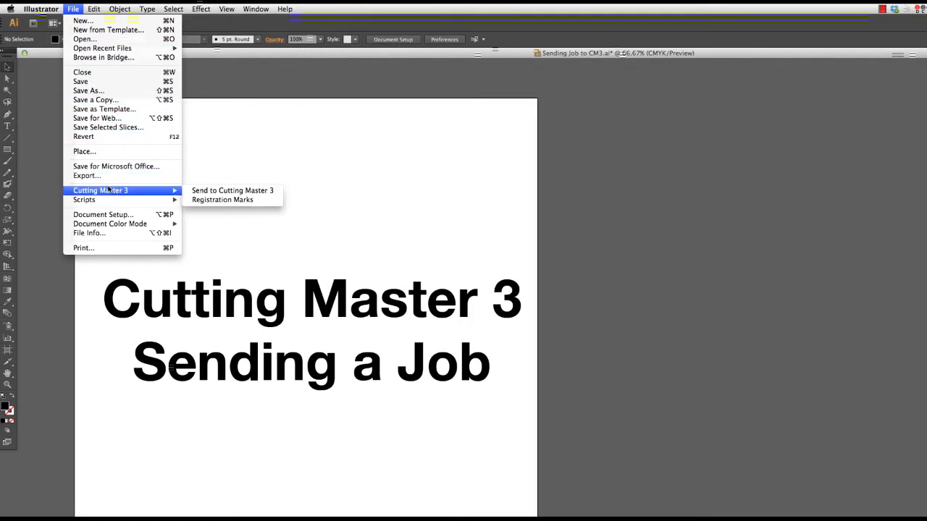
click(219, 191)
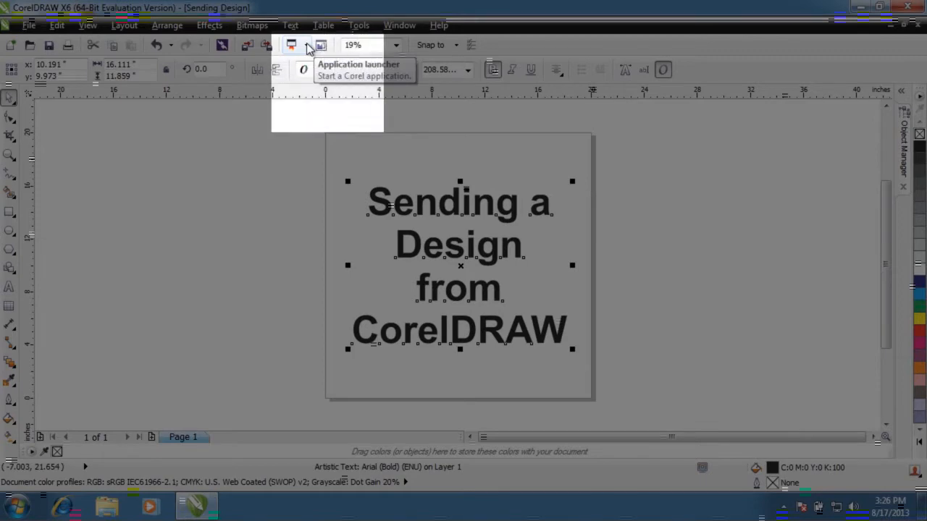
Step: In CorelDRAW, send the selected text design's cut lines to CM3 through the application launcher
click(307, 47)
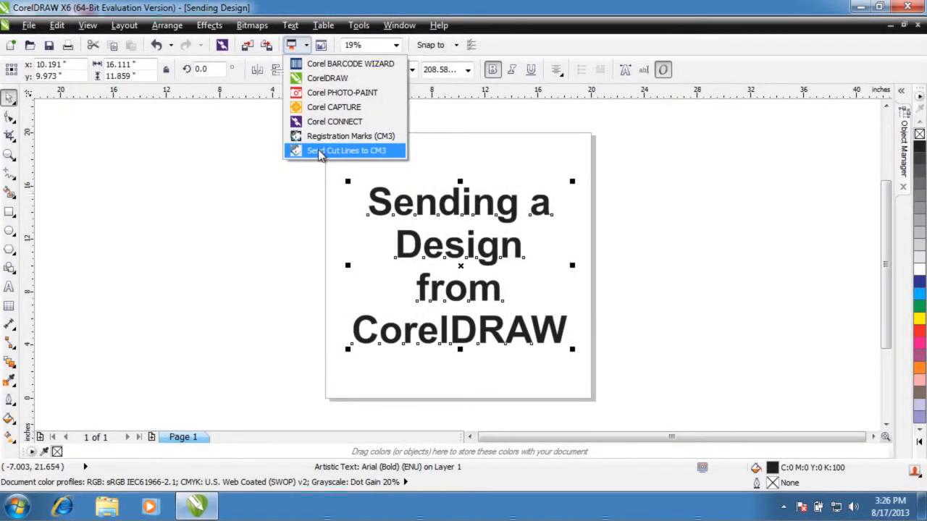
click(319, 154)
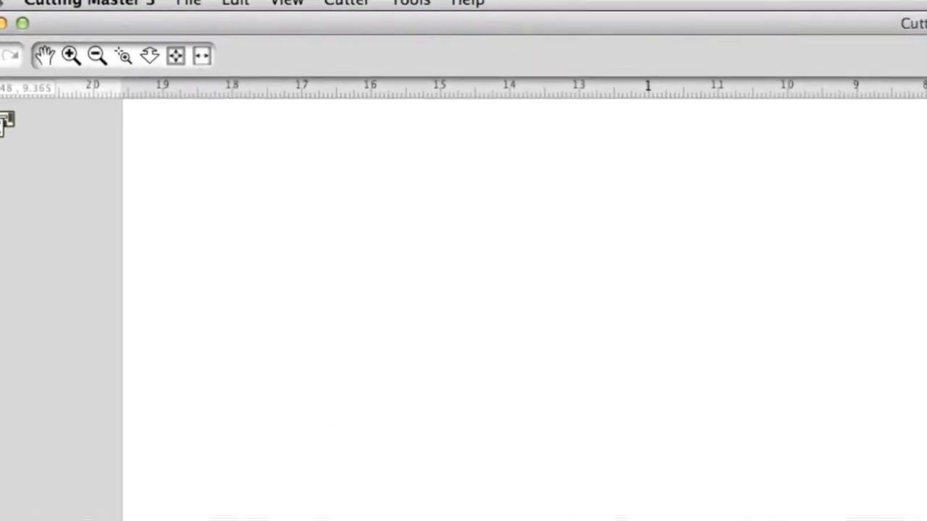
click(193, 8)
mouse_move(242, 4)
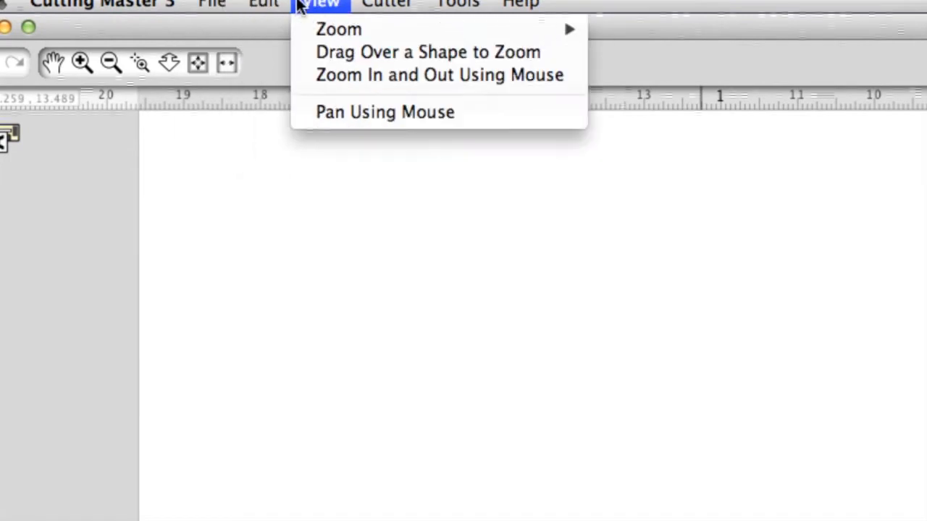
mouse_move(467, 13)
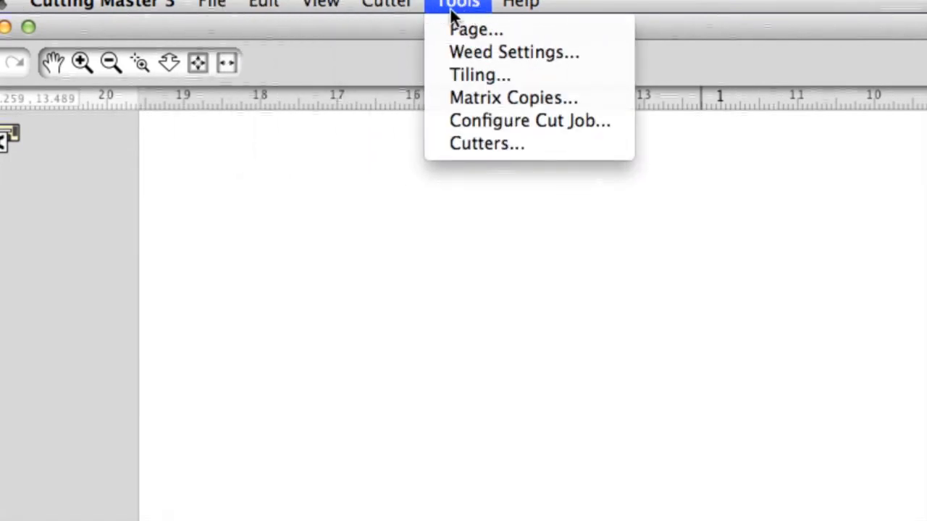
mouse_move(286, 6)
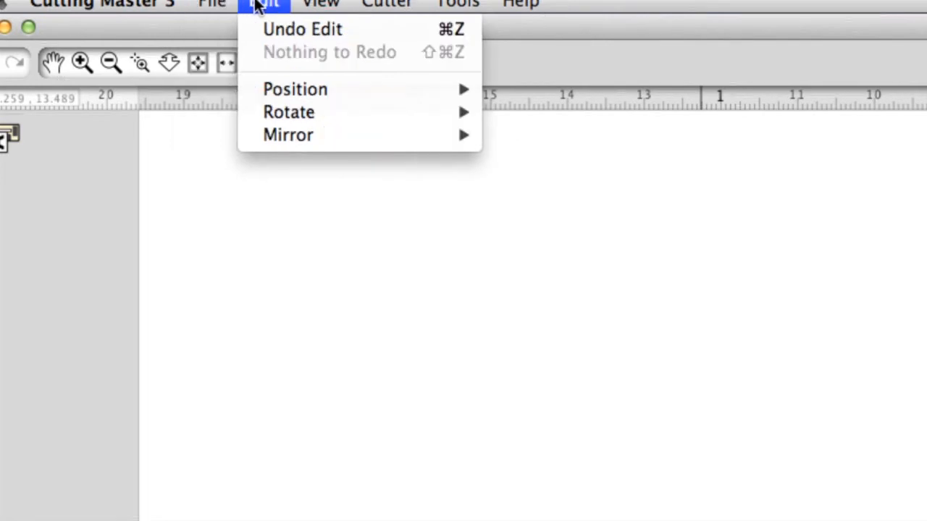
click(633, 318)
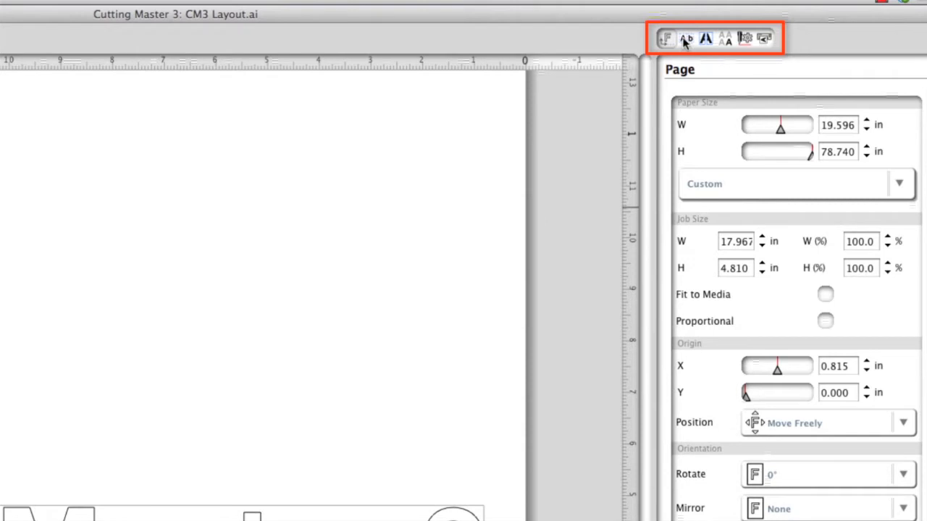
Step: Look through the Tiling, Matrix Copies, cut job, Cutters and Weed settings, and return to the Page settings
click(706, 40)
click(724, 38)
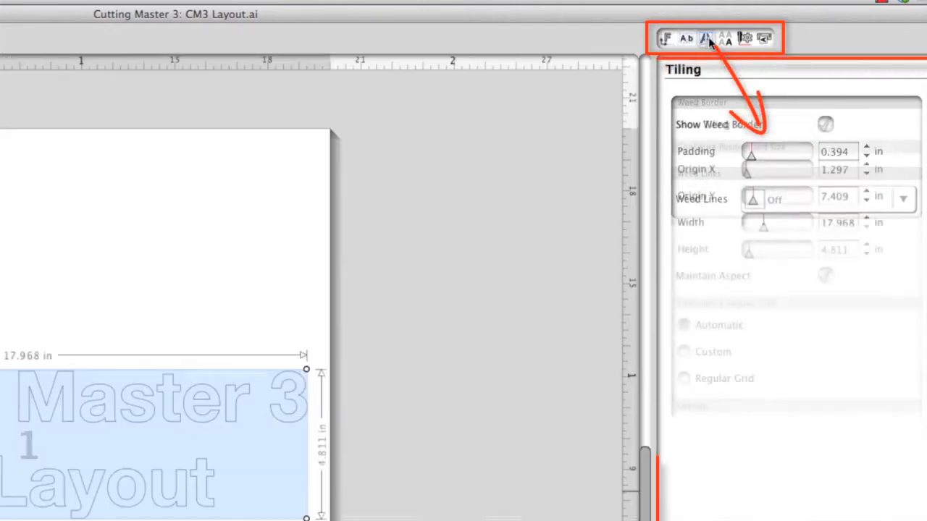
click(745, 40)
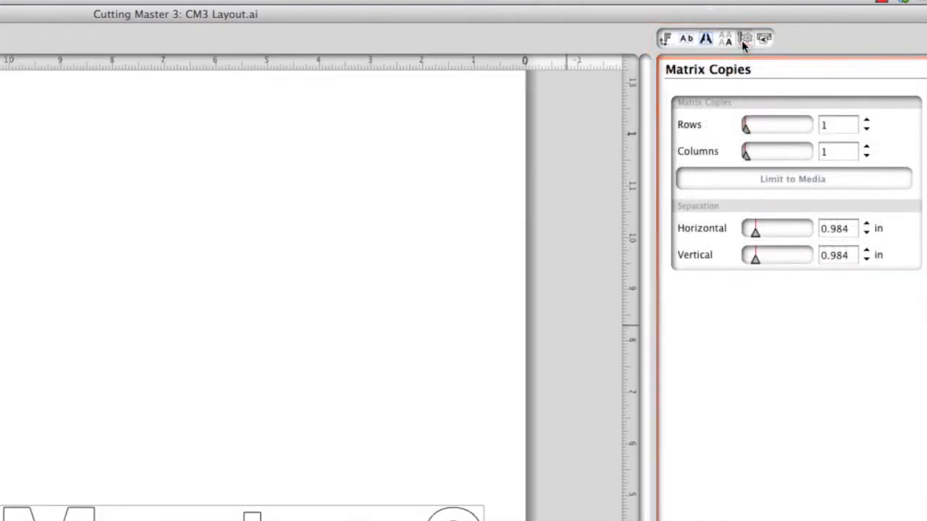
click(763, 40)
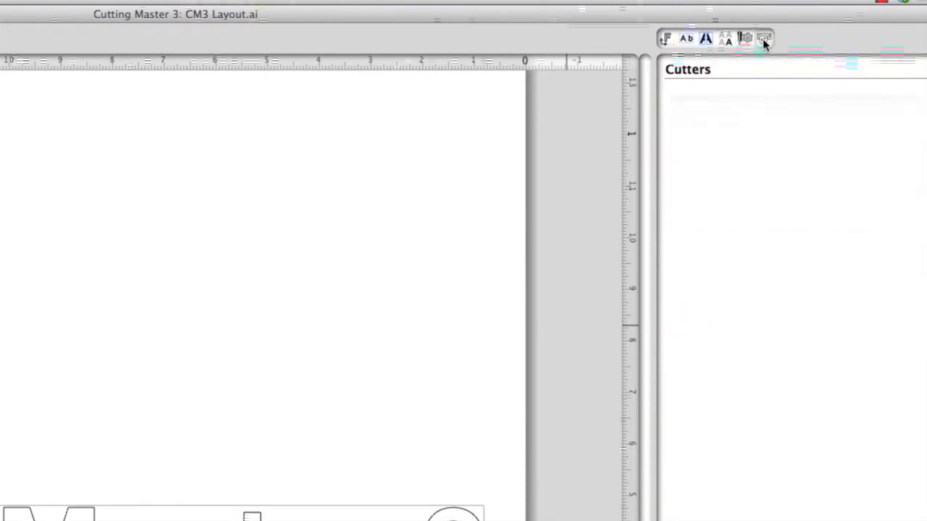
click(685, 39)
click(666, 40)
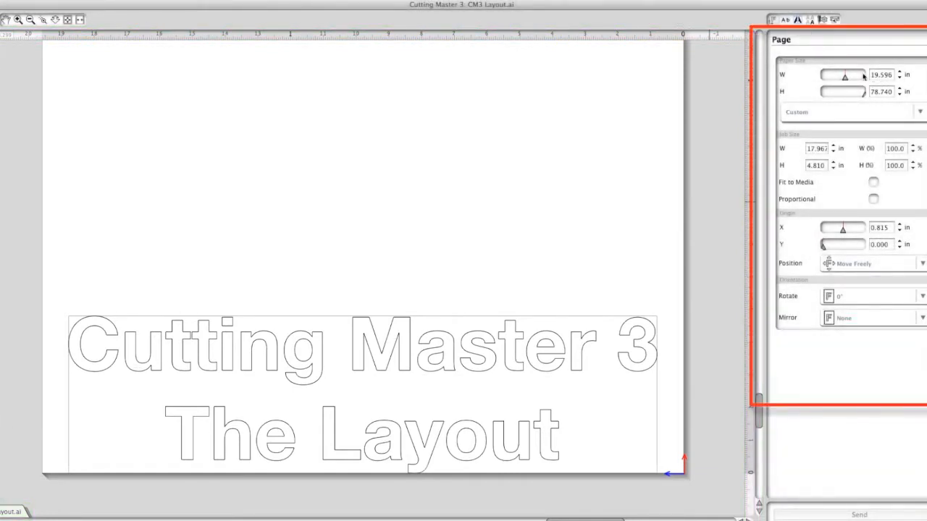
Step: Increase the paper width slightly in the Page settings and send the job to the cutter
drag(845, 80, 846, 78)
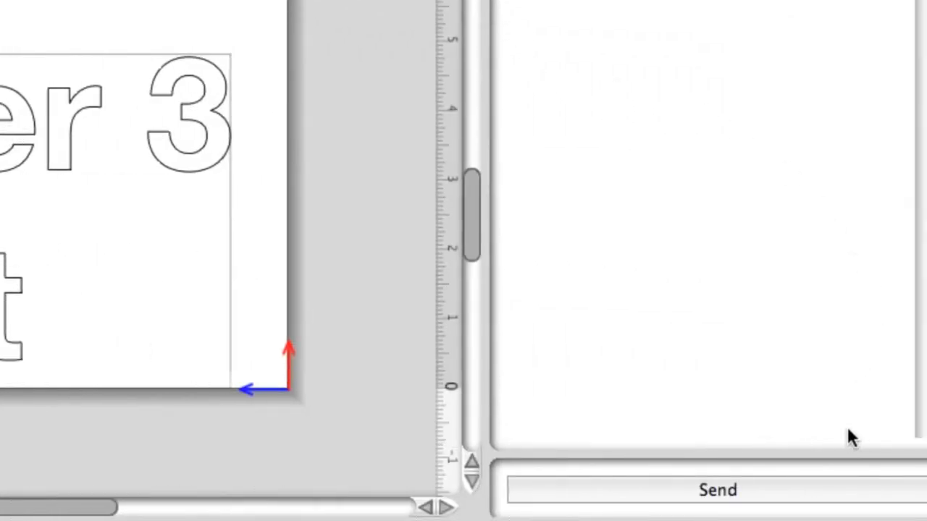
click(750, 495)
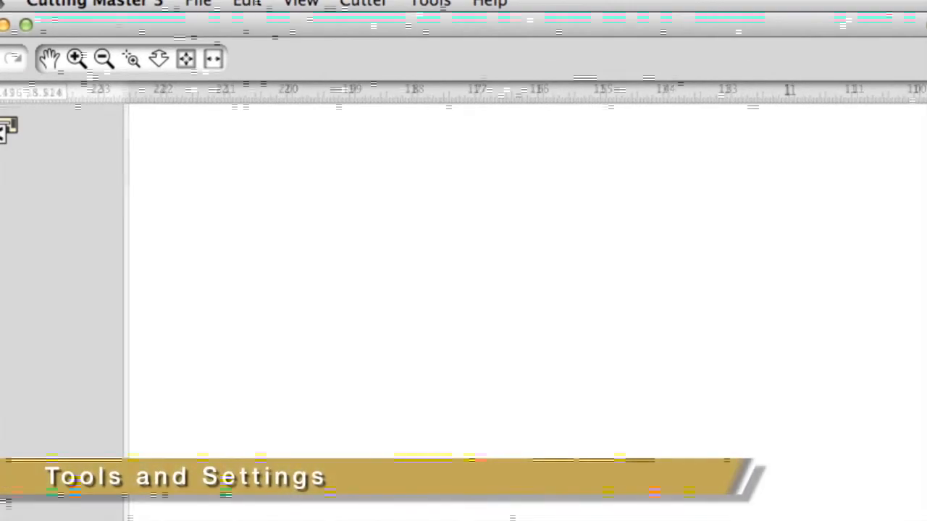
Step: Undo the last edit to the layout and redo it
key(super+z)
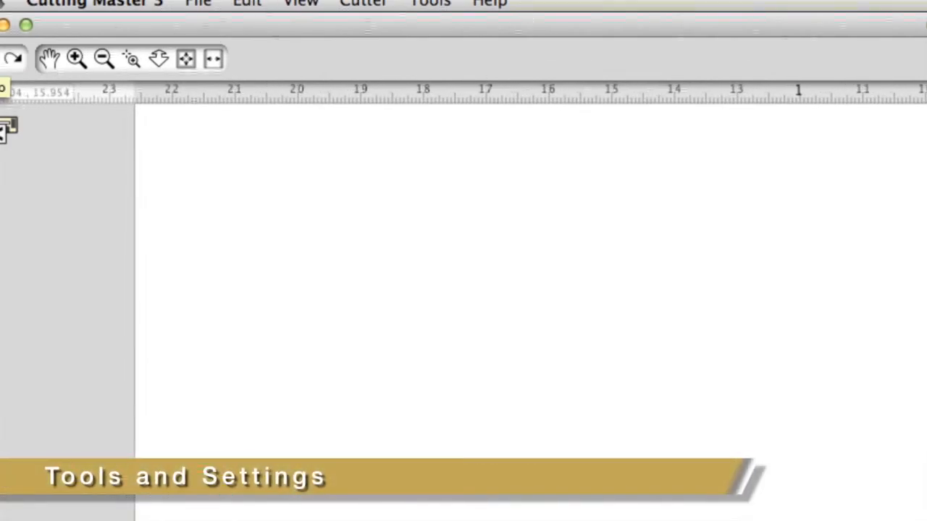
click(13, 60)
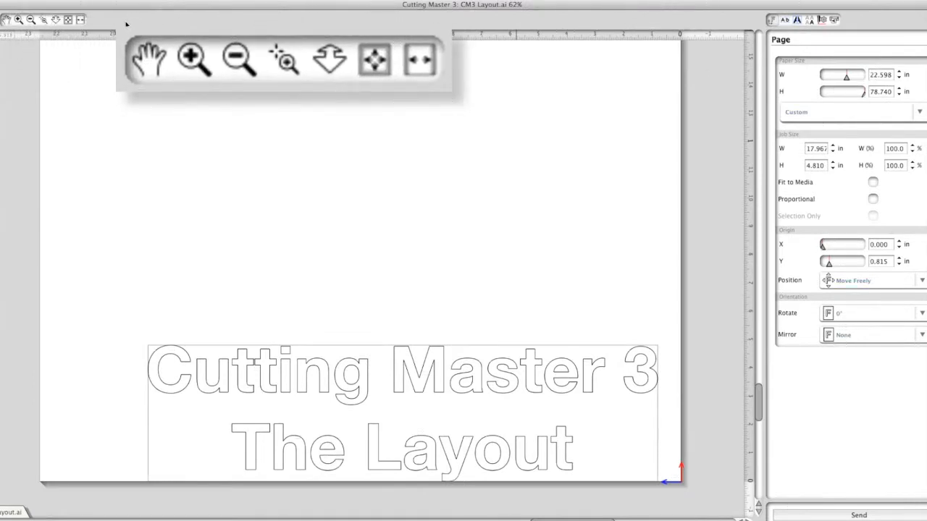
Step: Try panning the layout, zooming in and out one level, and zooming into a marked region around the letters of "Cutting"
click(6, 22)
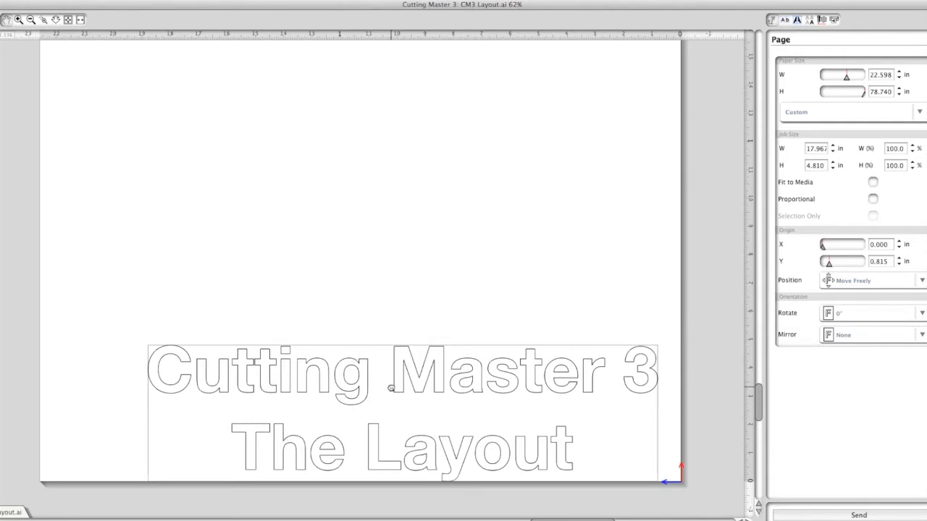
mouse_move(391, 388)
mouse_down()
mouse_move(366, 315)
mouse_move(369, 268)
mouse_move(428, 269)
mouse_move(443, 310)
mouse_move(364, 384)
mouse_move(322, 283)
mouse_move(413, 383)
mouse_move(400, 389)
mouse_up()
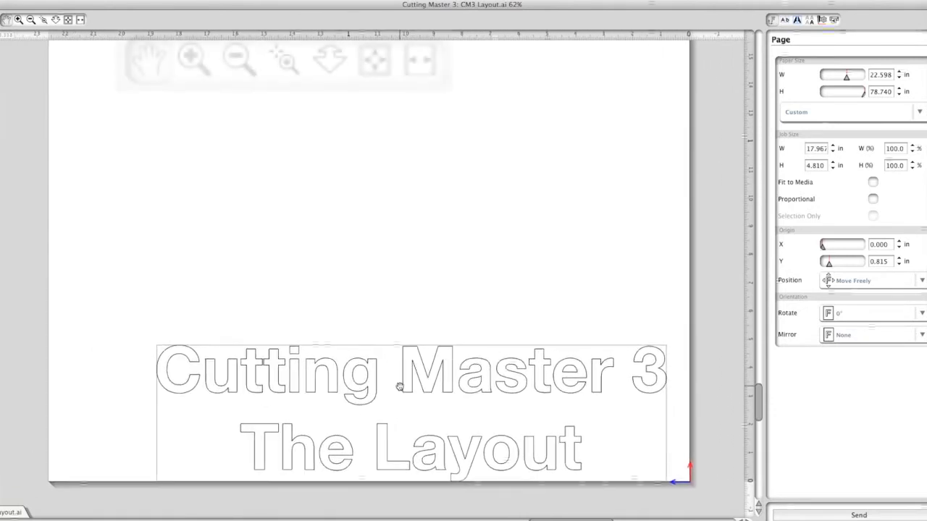
click(18, 21)
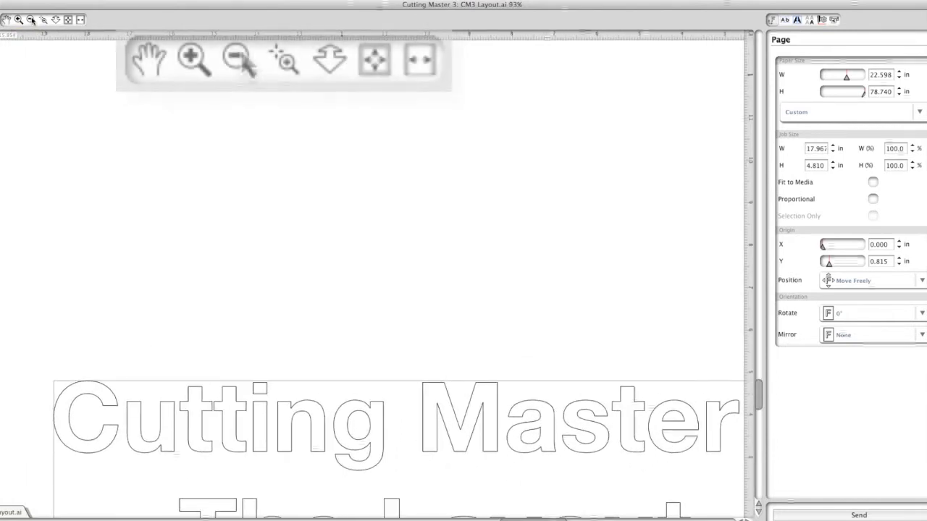
click(30, 19)
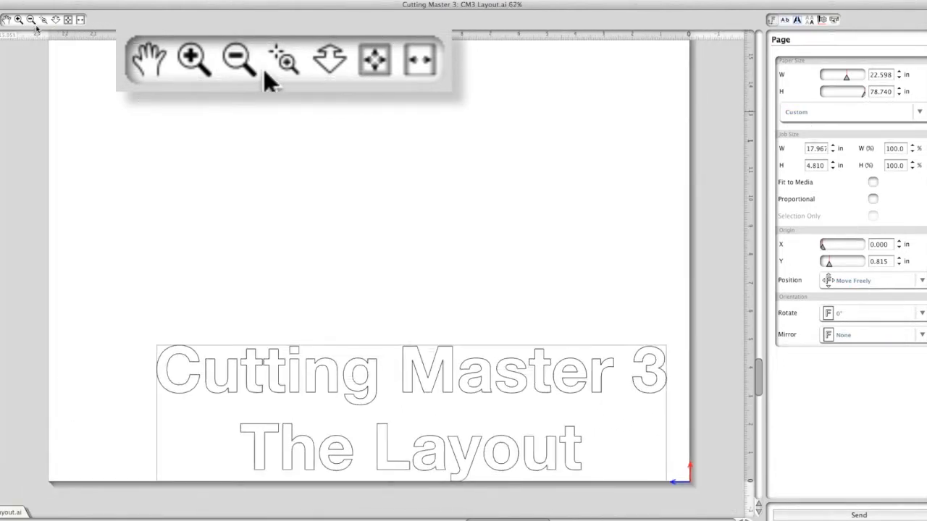
click(42, 21)
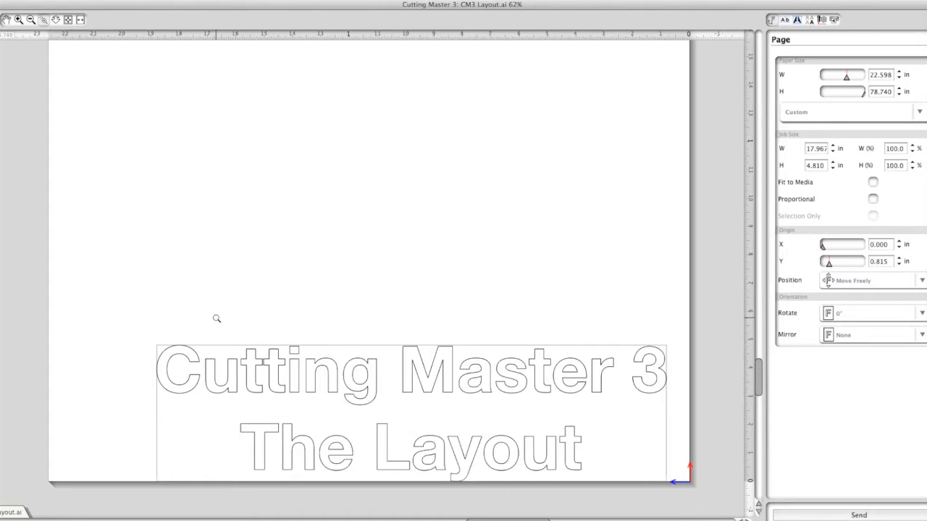
drag(216, 318, 344, 424)
drag(345, 425, 345, 424)
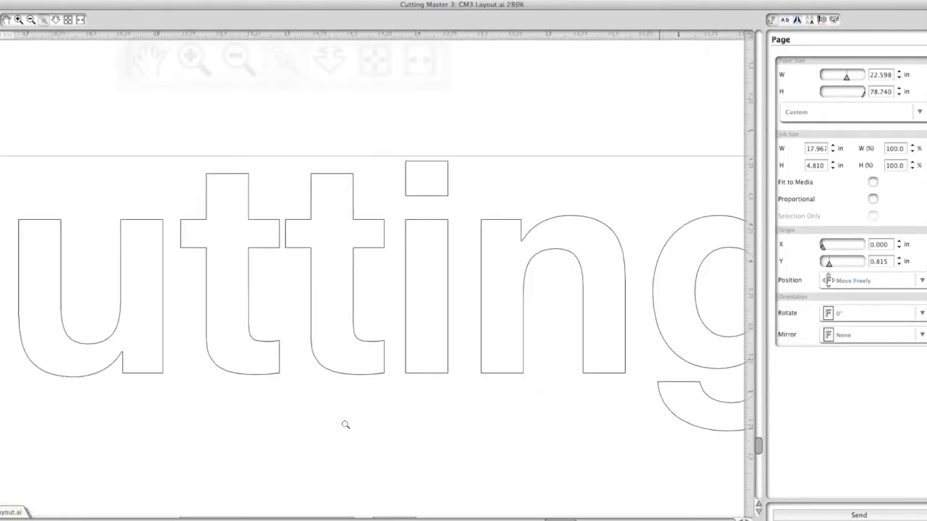
Step: Zoom dynamically into the lettering, fit the whole page in the view, and fit the view to the page width
click(55, 21)
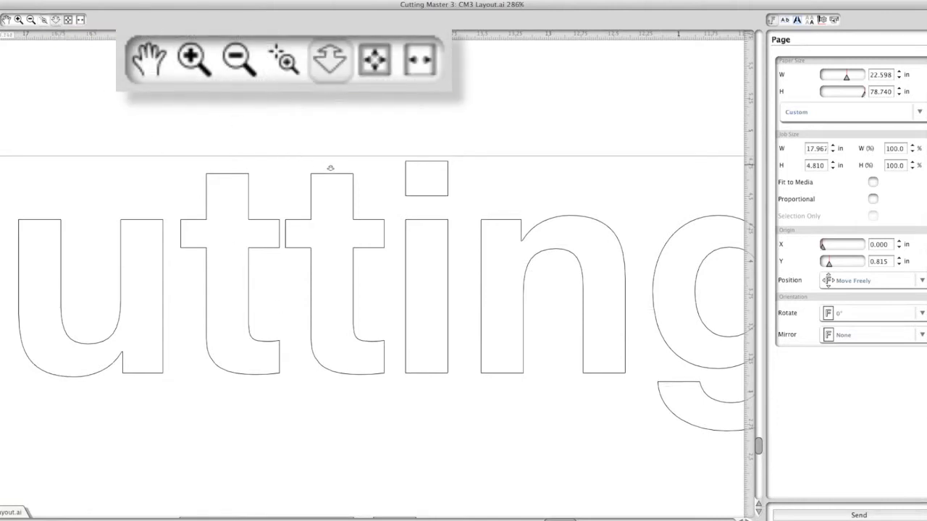
drag(339, 172, 326, 260)
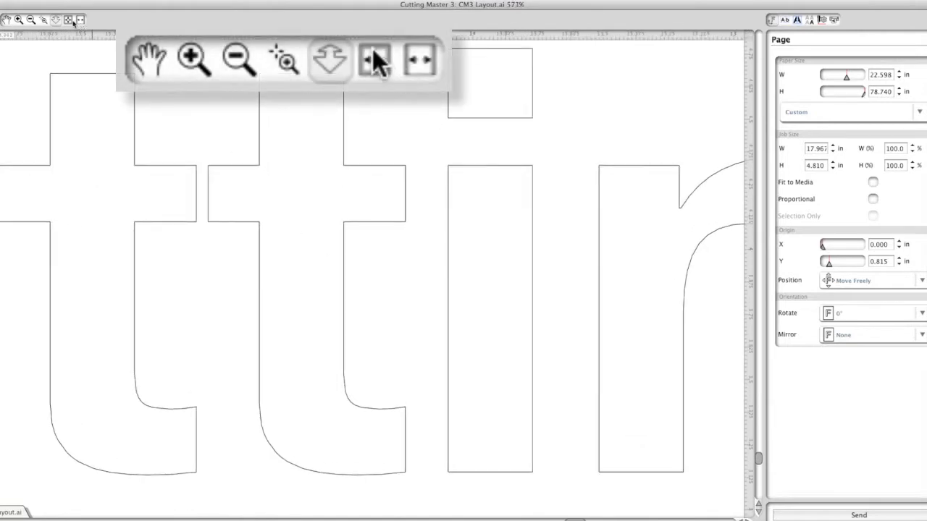
click(72, 22)
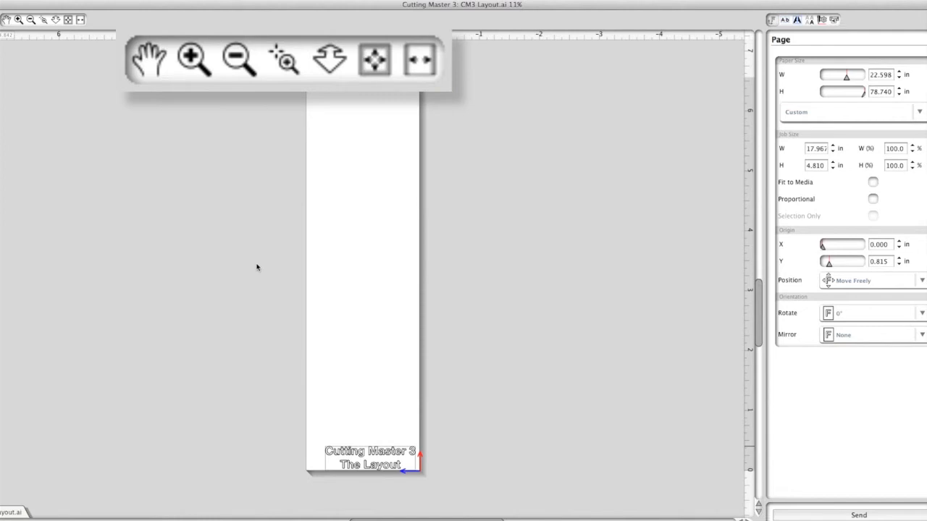
click(80, 20)
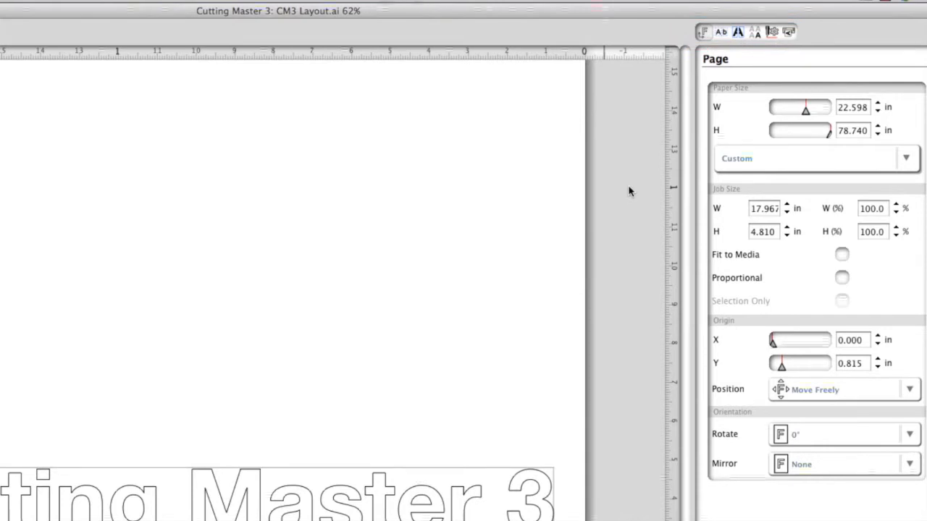
Step: Flip quickly through the Tiling, Matrix Copies, Configure Cut Job and Cutters settings, and go back to the Page settings
click(738, 32)
click(753, 34)
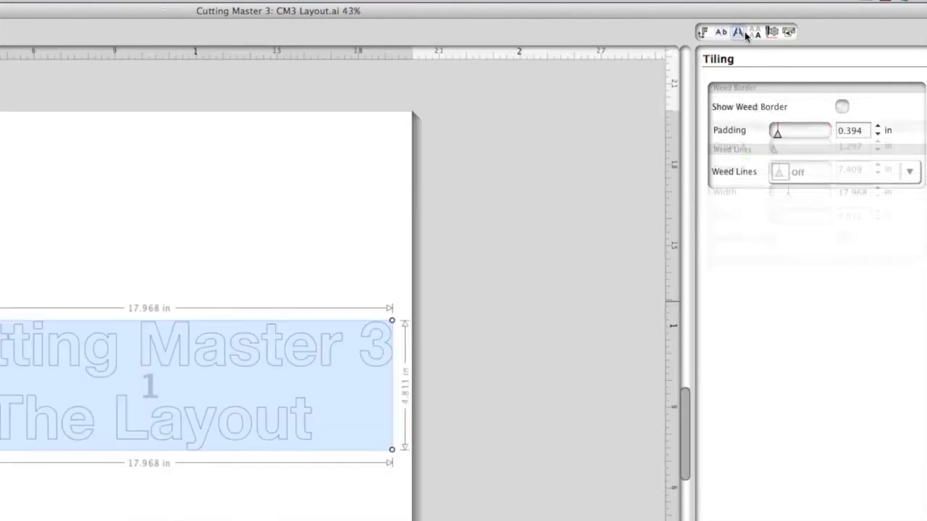
click(770, 33)
click(774, 34)
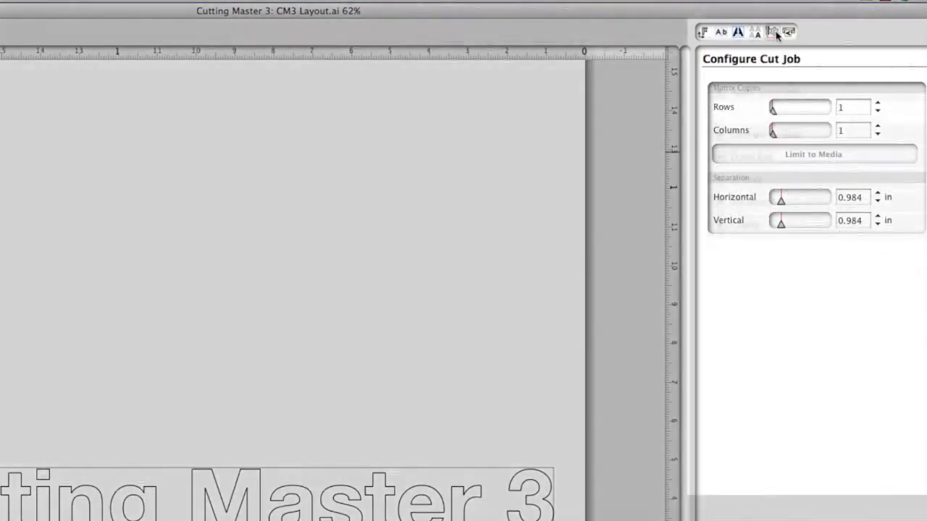
click(789, 34)
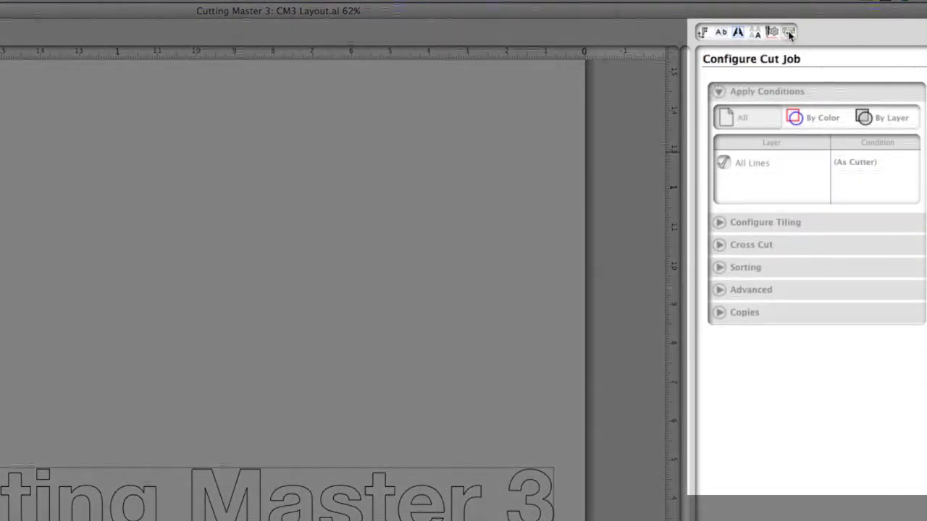
click(702, 32)
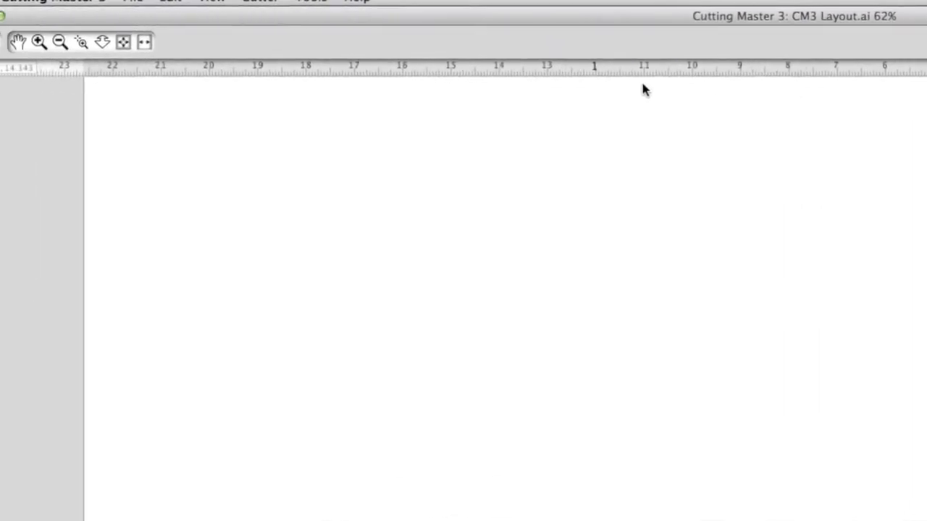
click(327, 1)
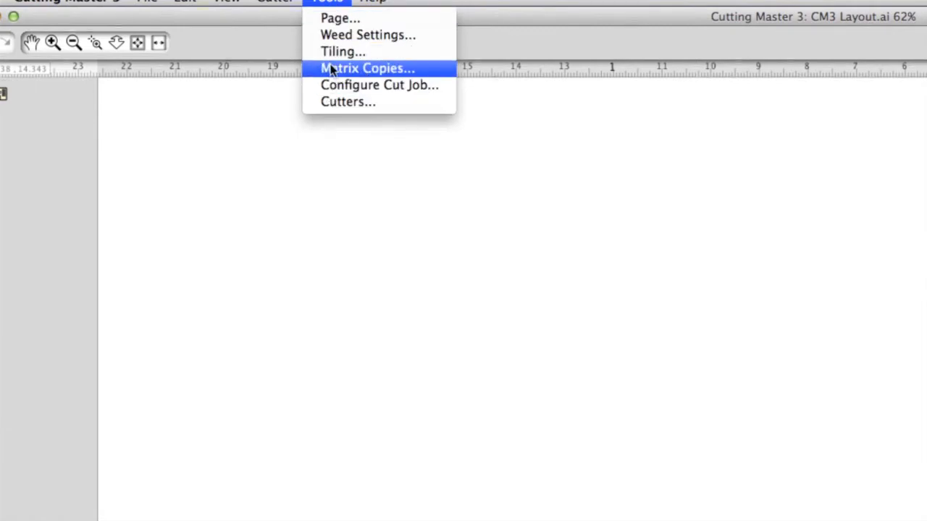
click(343, 21)
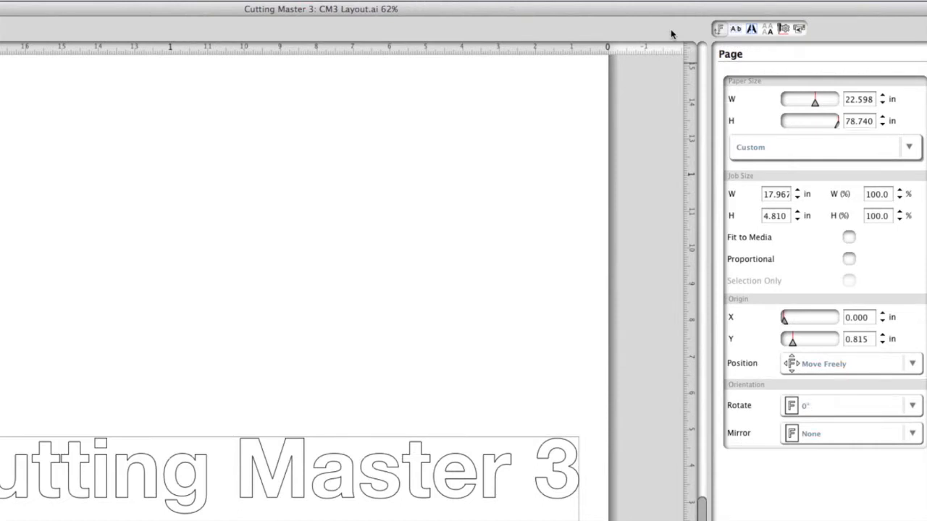
Step: Examine the Weed Settings, Tiling, Matrix Copies, Configure Cut Job and Cutters options in order, and reopen the Page settings
click(735, 29)
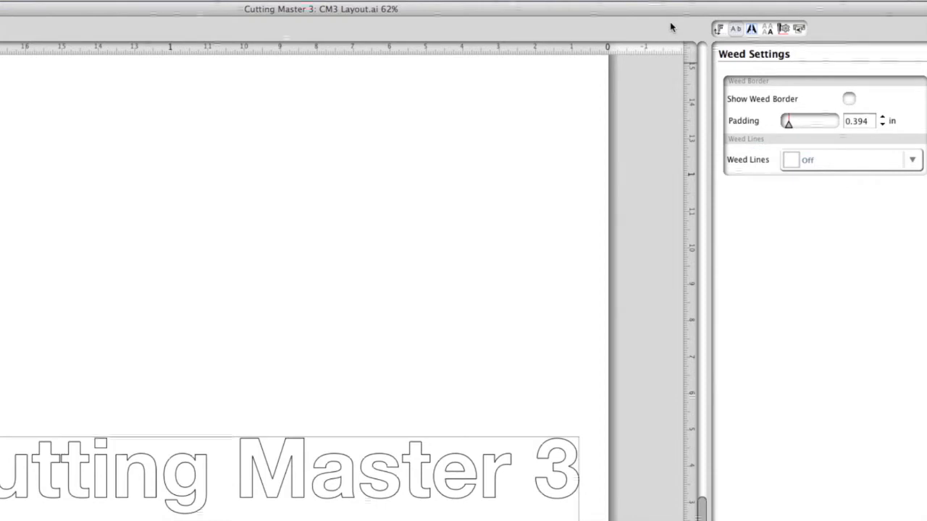
click(752, 29)
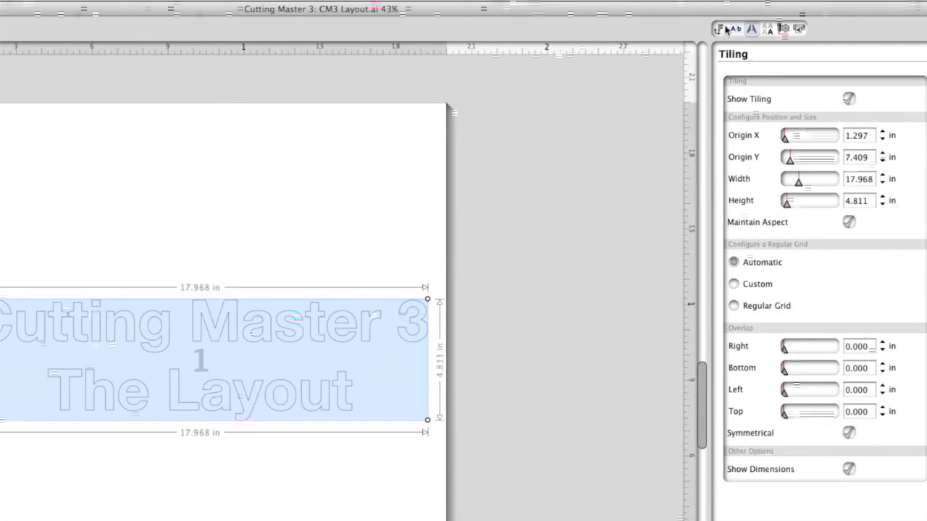
click(766, 29)
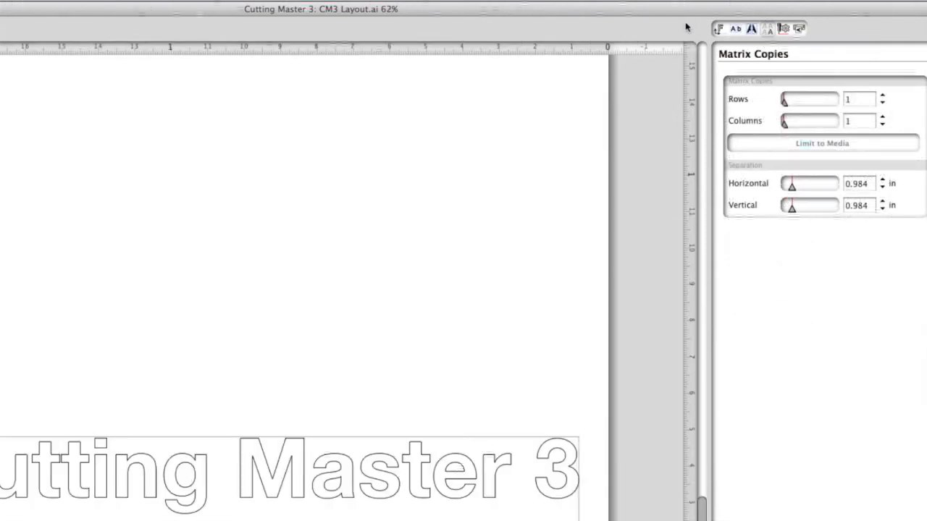
click(784, 29)
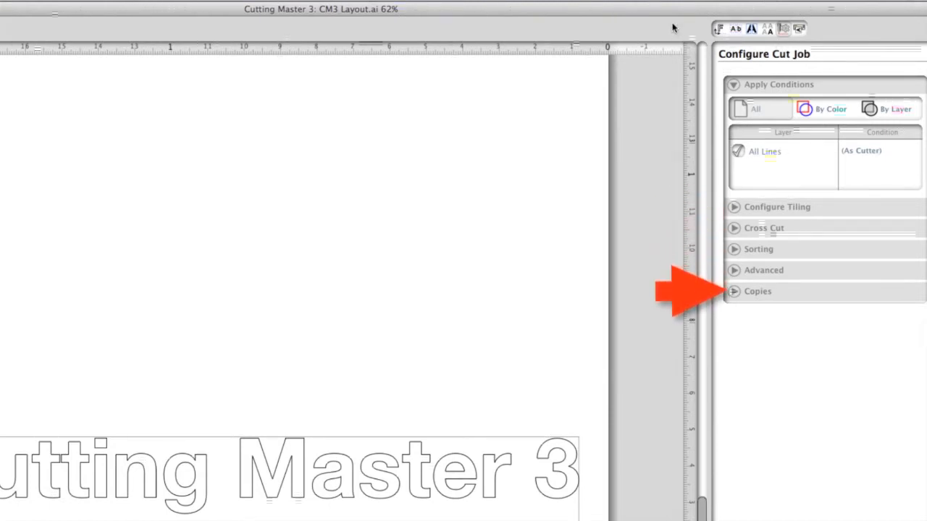
click(801, 28)
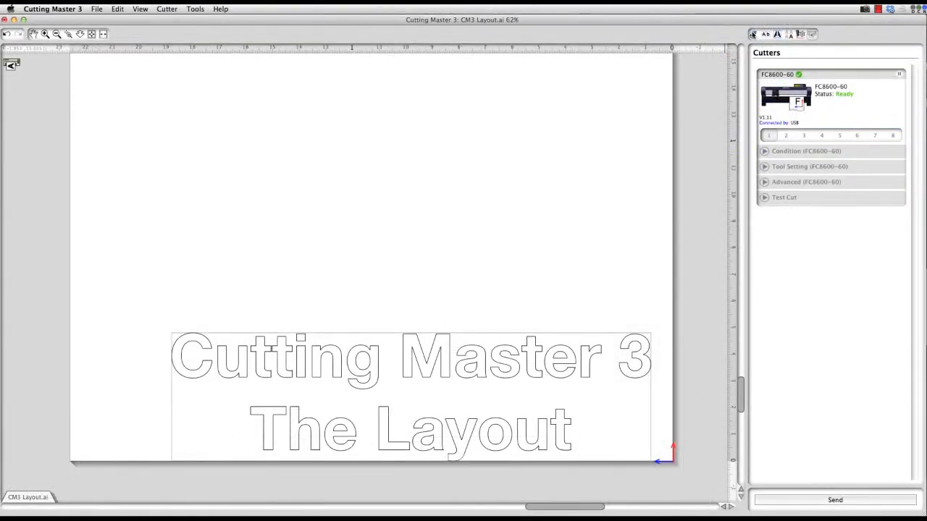
click(753, 34)
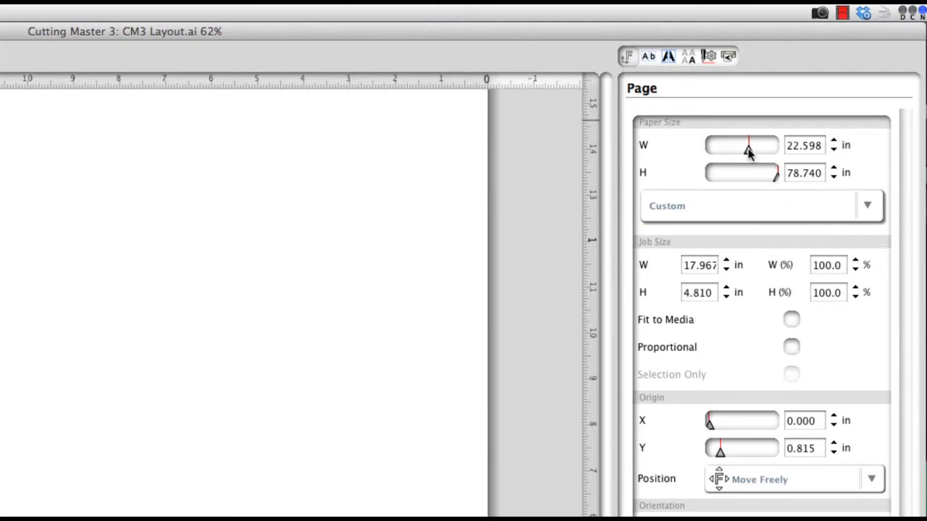
Step: Widen the paper to about 23.4 in, and choose the Automatic (FC8600-60 (Poll Size)) predefined paper size
drag(749, 150, 749, 150)
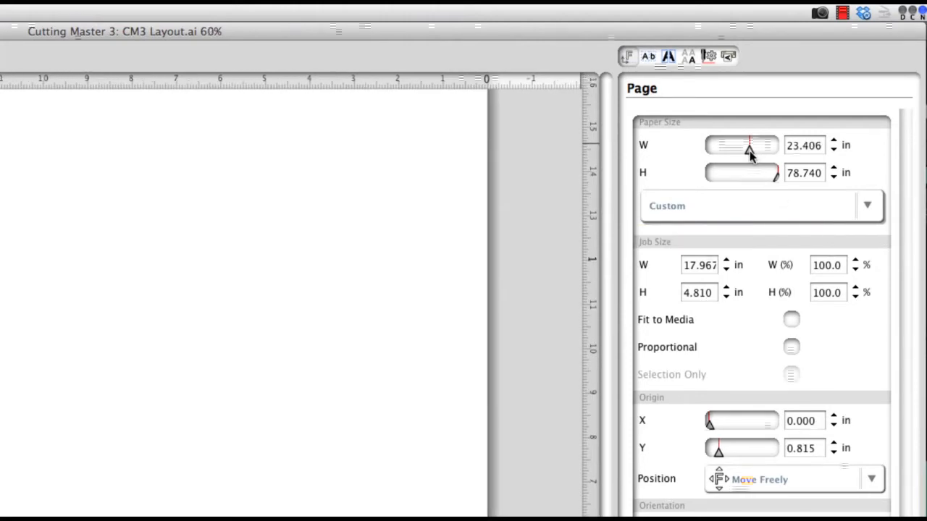
click(866, 206)
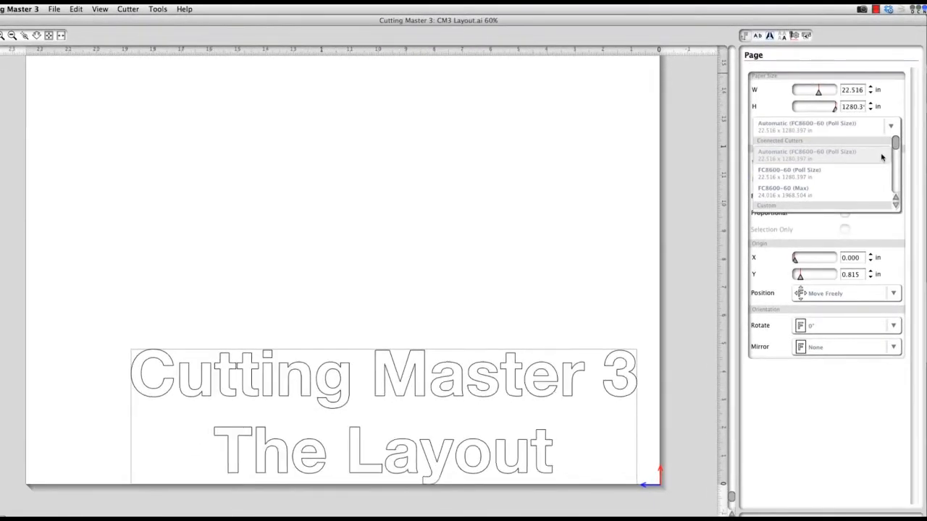
click(882, 156)
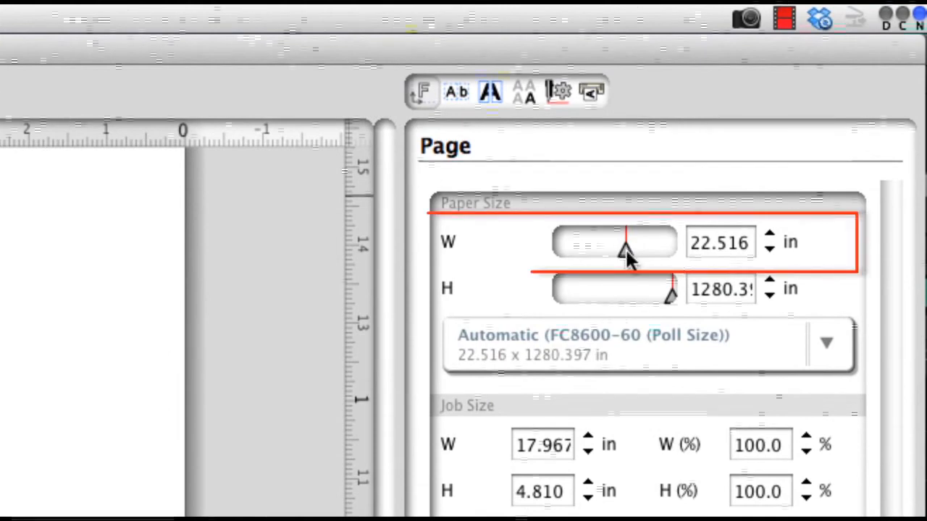
Step: Adjust the paper size to about 23.4 in wide and 70.4 in high
click(624, 248)
drag(613, 252, 627, 252)
mouse_move(680, 300)
mouse_down()
mouse_move(662, 294)
mouse_move(670, 293)
mouse_up()
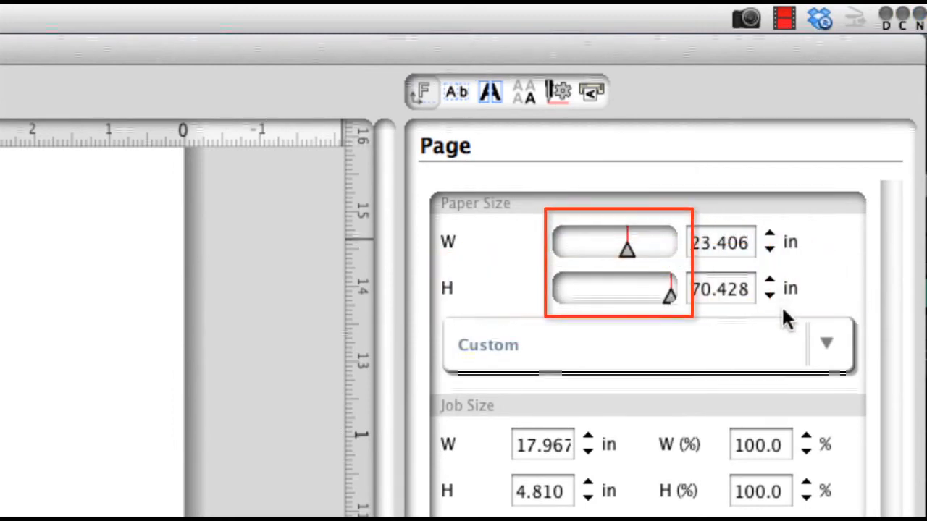
Step: Set the paper width to exactly 22 in
click(723, 244)
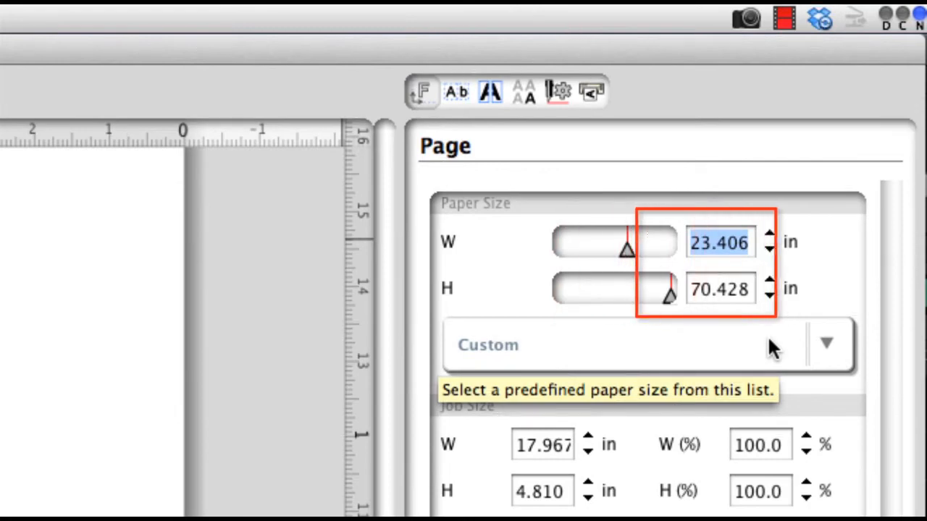
text(22)
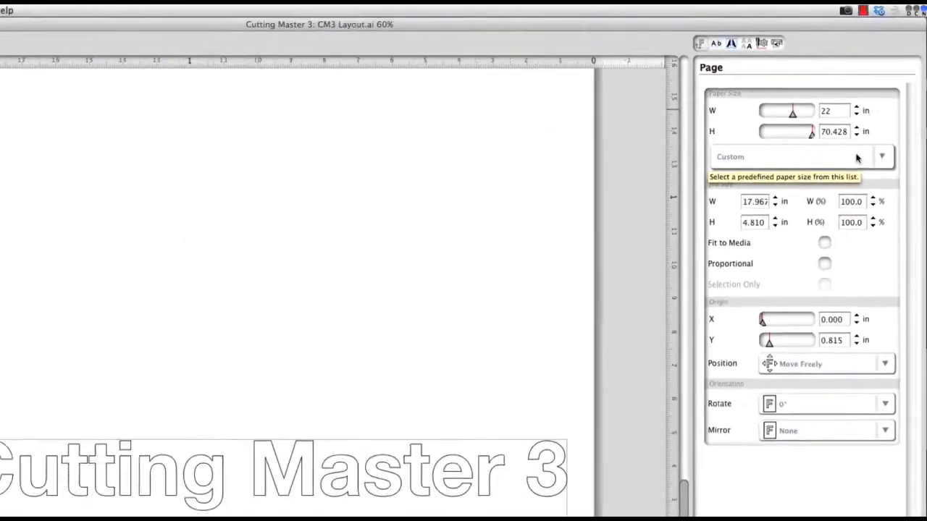
key(Return)
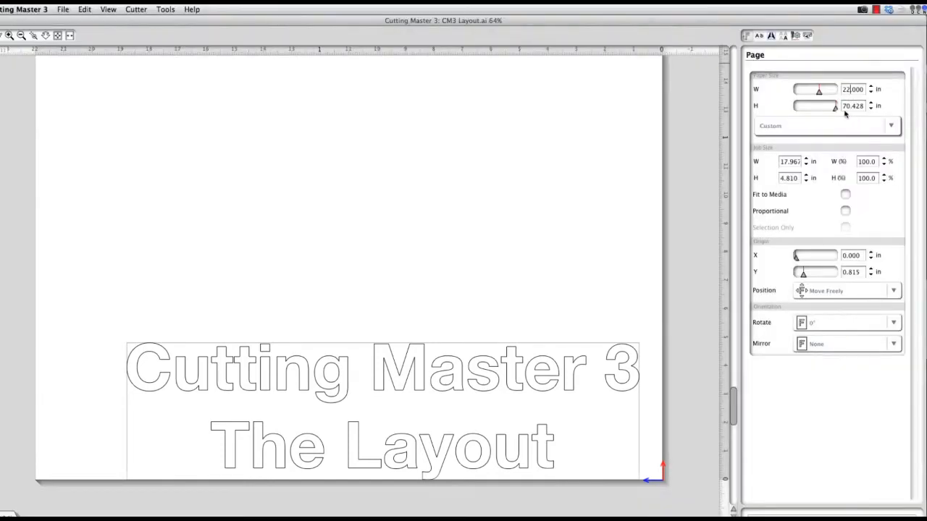
Step: Try larger custom paper widths up to about 30 in, and set the paper size to Automatic (FC8600-60 (Poll Size))
mouse_move(819, 94)
mouse_down()
mouse_move(829, 96)
mouse_move(820, 97)
mouse_up()
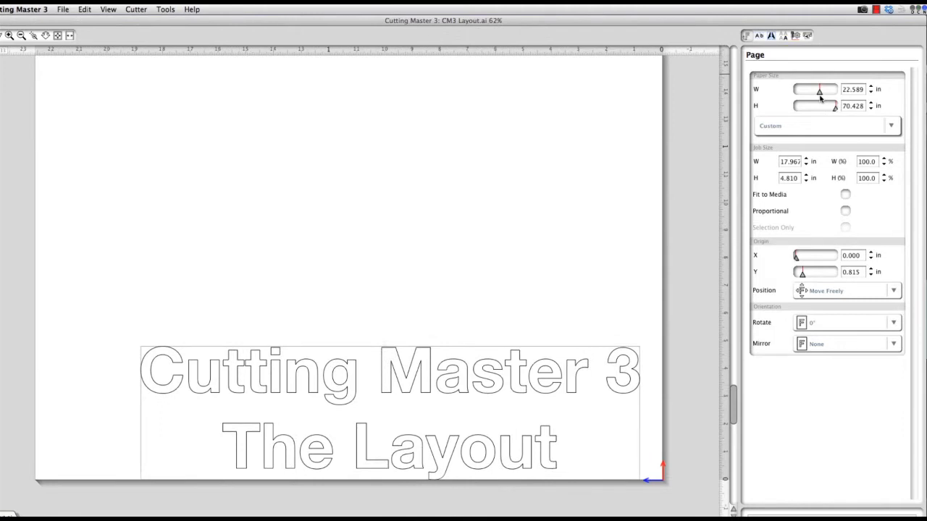
drag(819, 92, 824, 95)
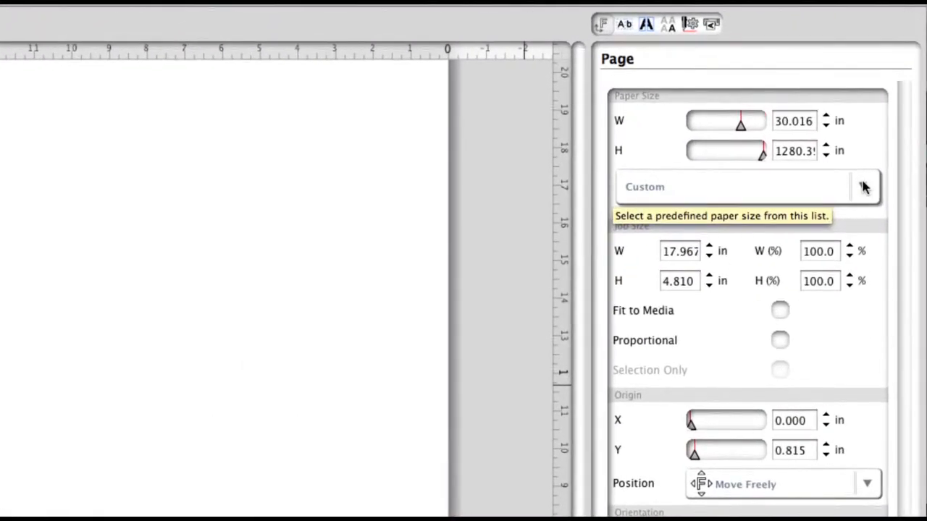
click(864, 186)
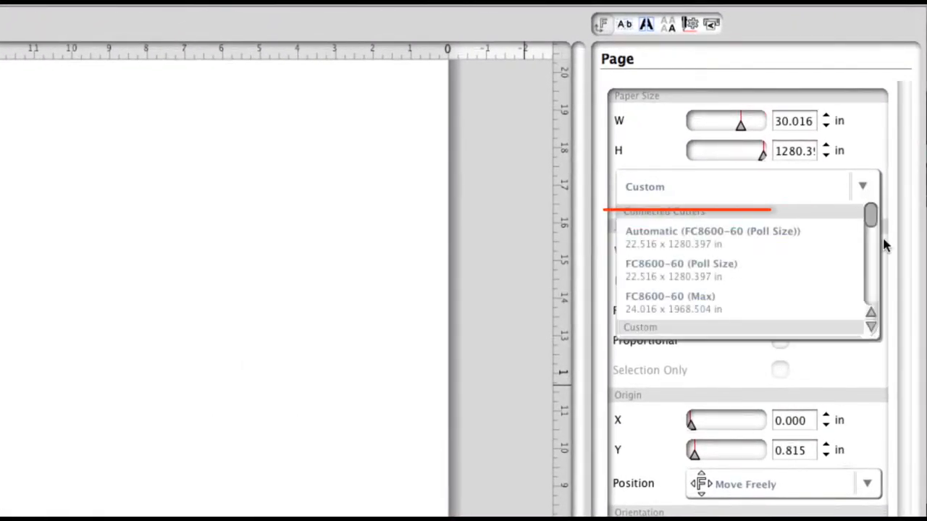
click(796, 236)
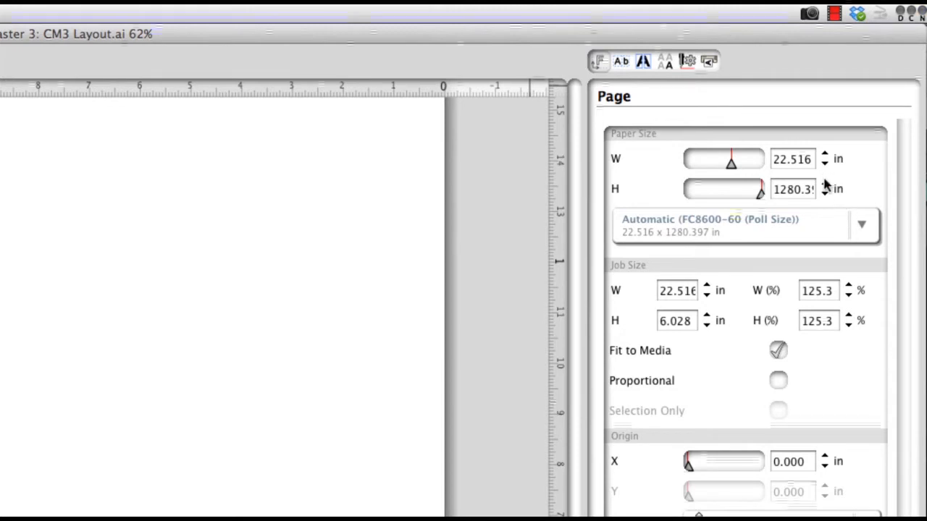
Step: Set the paper width to 24 in
click(799, 160)
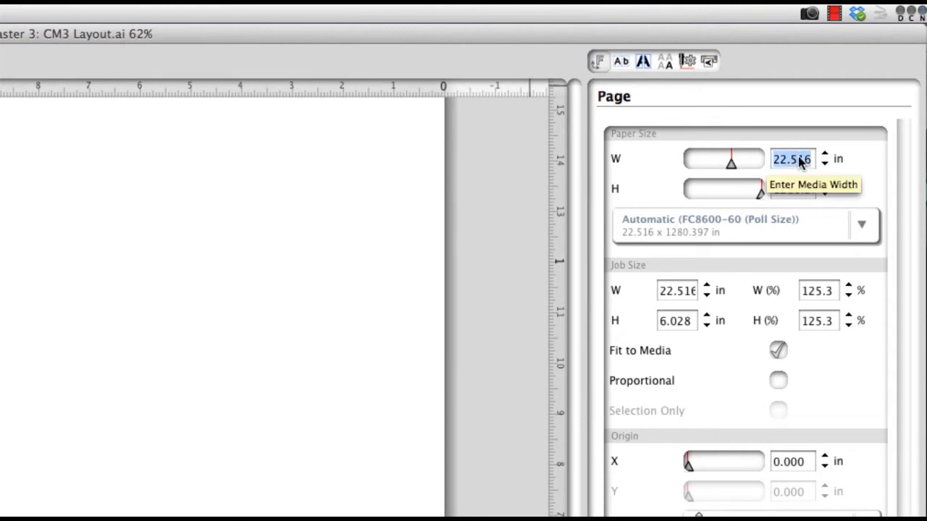
text(24)
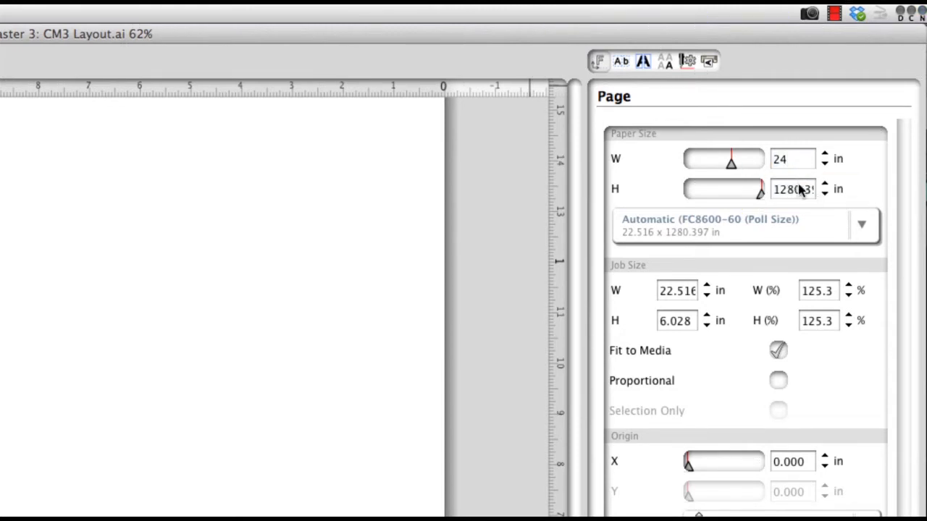
key(Return)
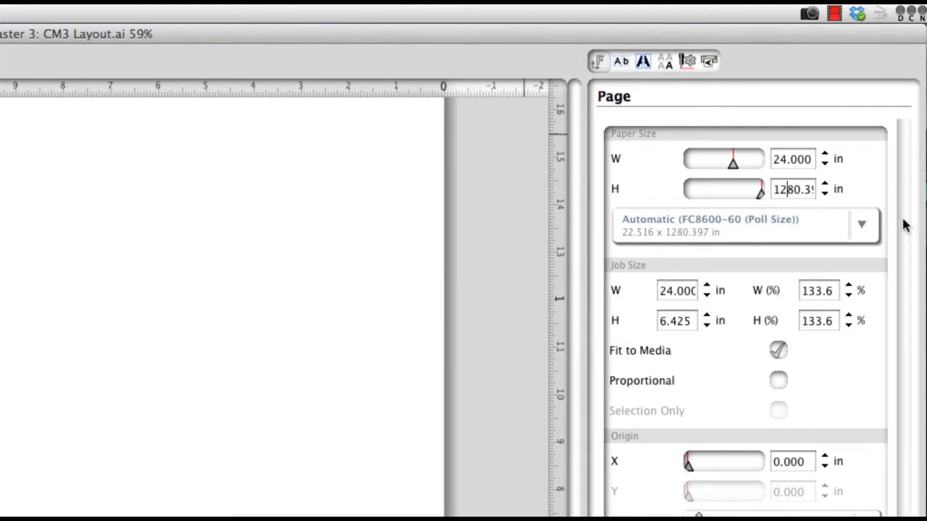
Step: Add a custom media size titled 24 x 24, with a width and height of 24 in
click(870, 229)
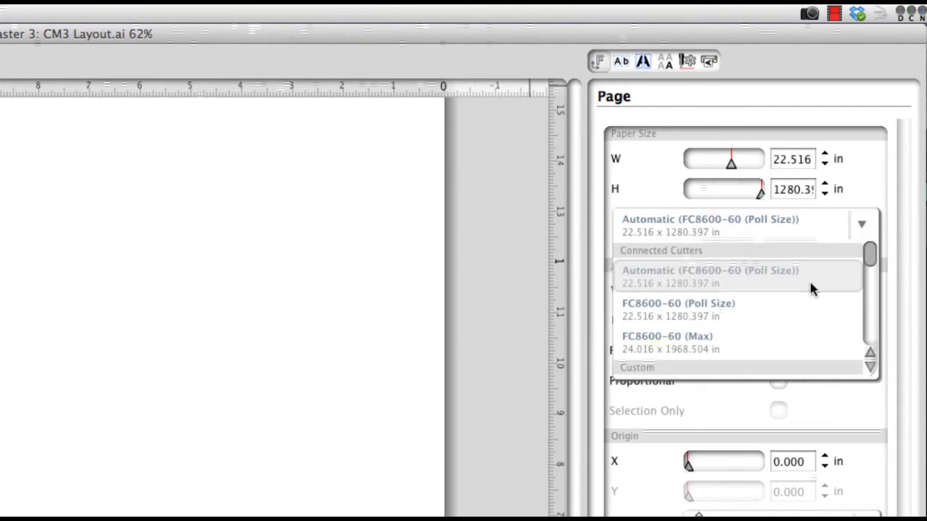
right_click(748, 283)
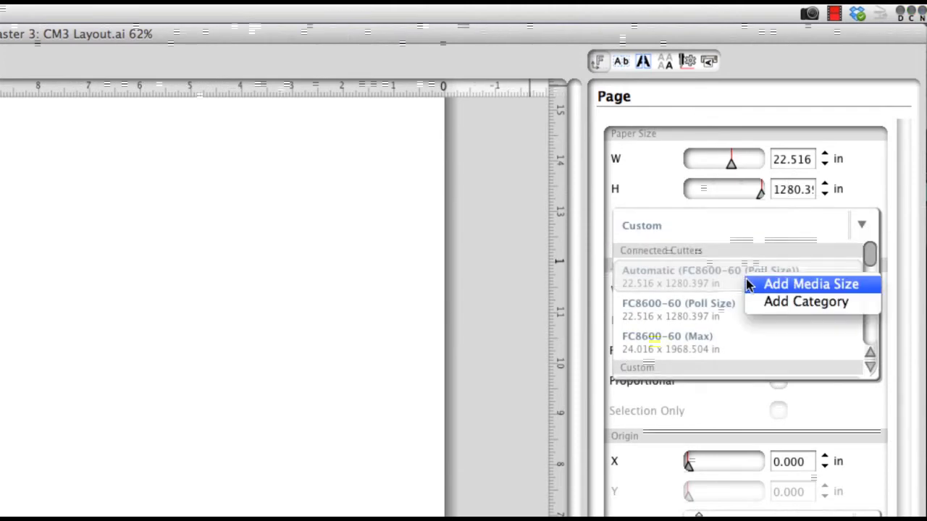
click(783, 290)
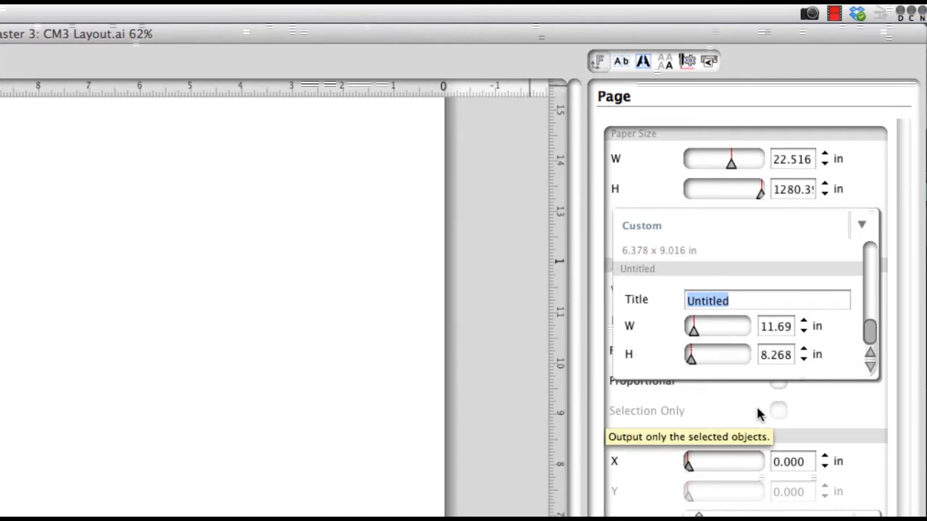
text(24 x 24)
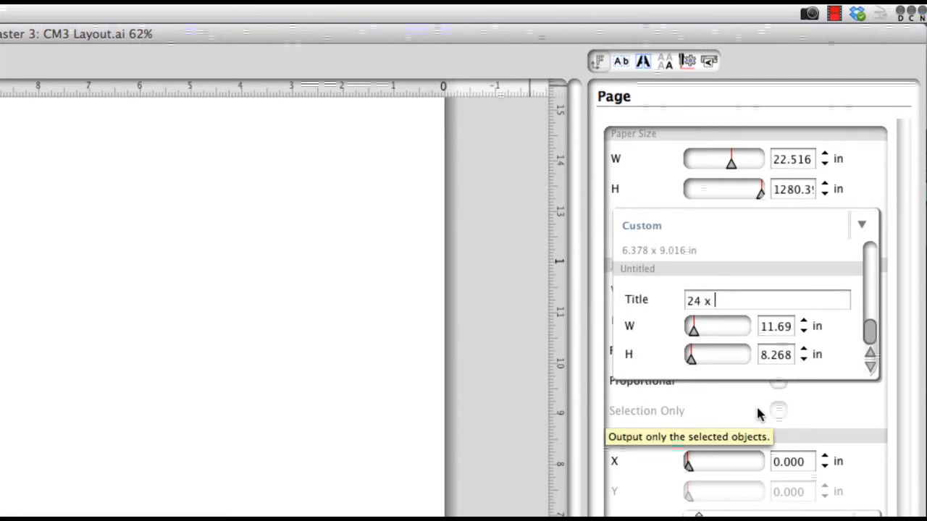
double_click(773, 328)
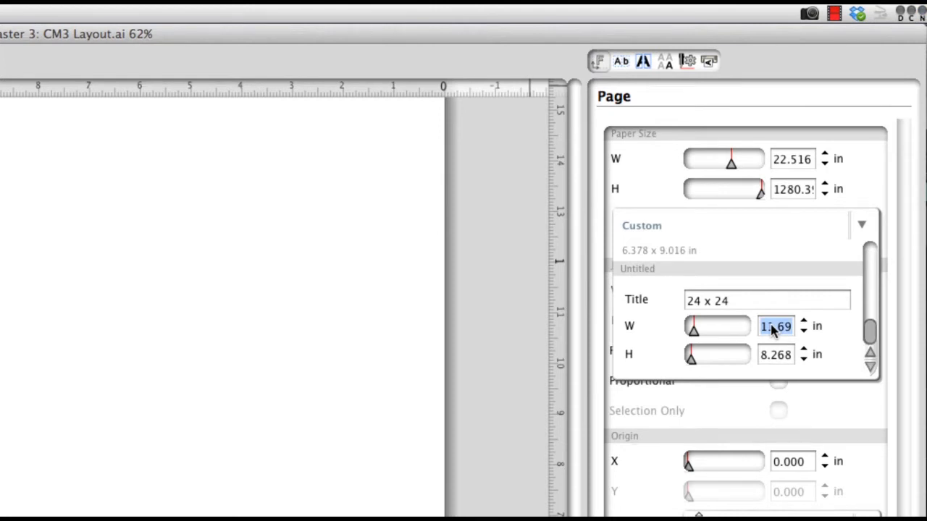
text(24)
double_click(775, 353)
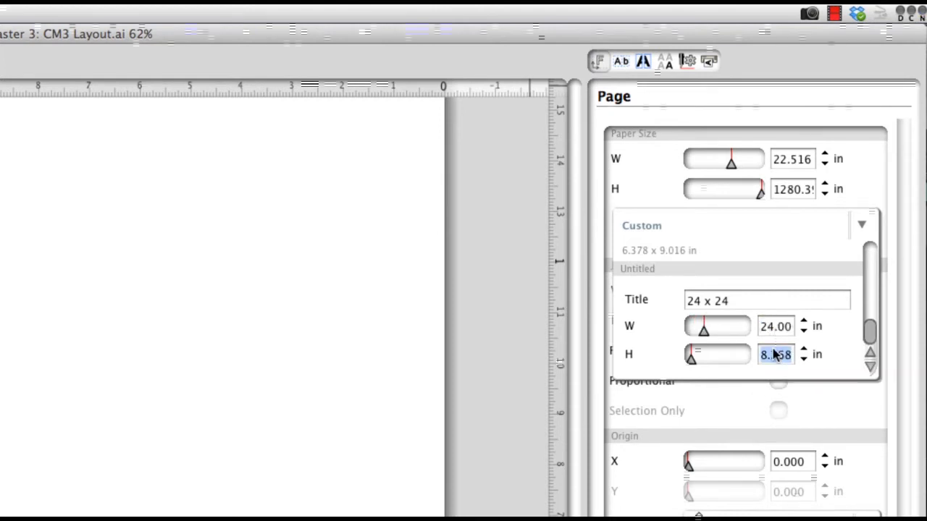
text(24)
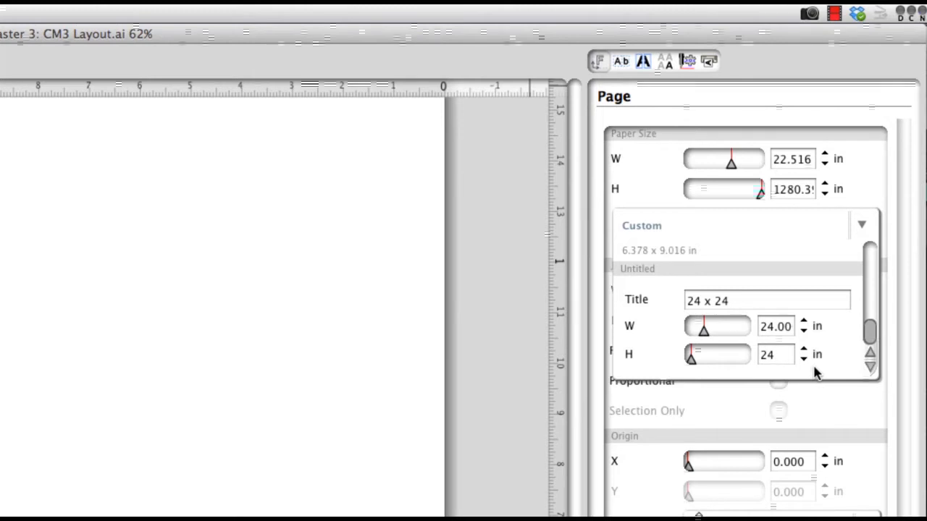
click(841, 395)
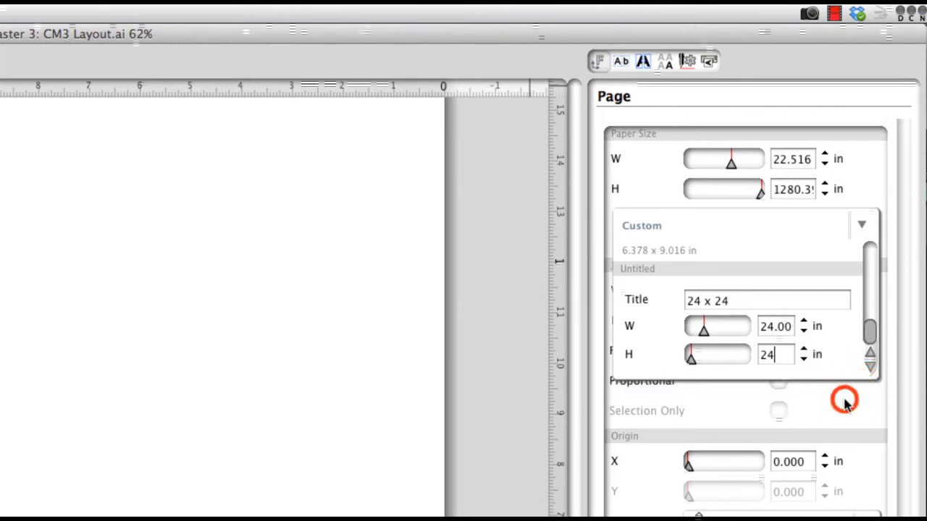
Step: Rename the Untitled media size category as My Medias
click(859, 228)
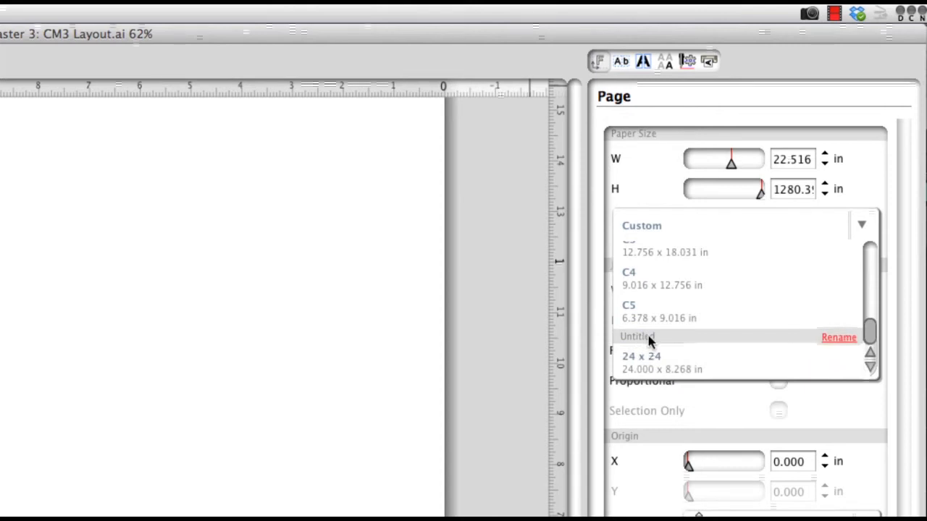
click(840, 339)
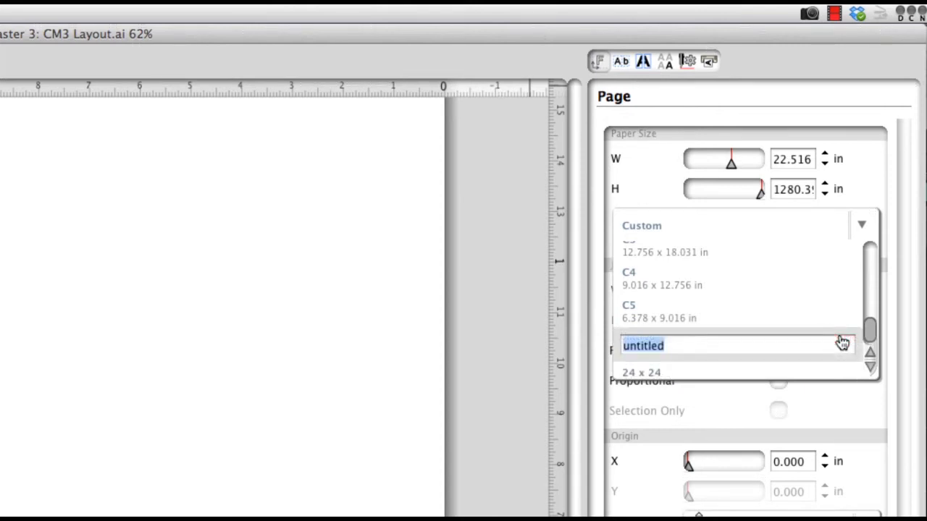
text(M)
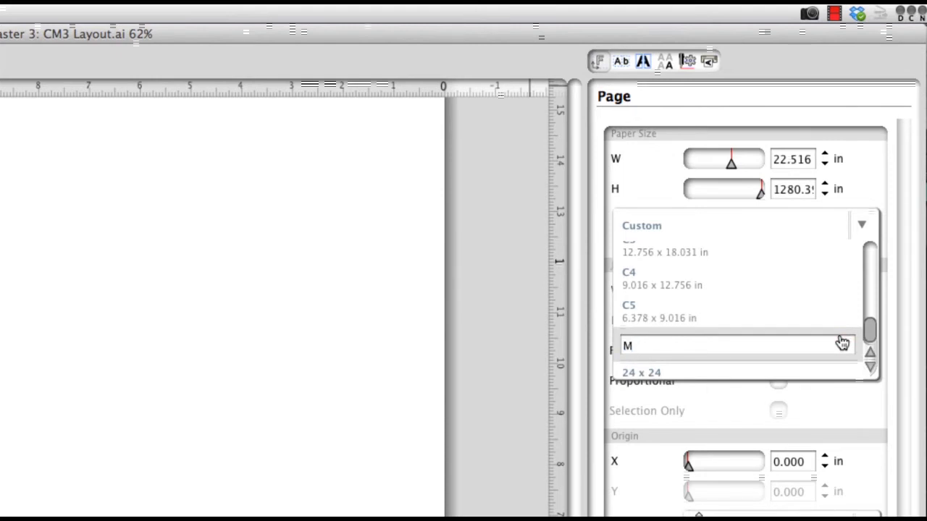
text(y Medias)
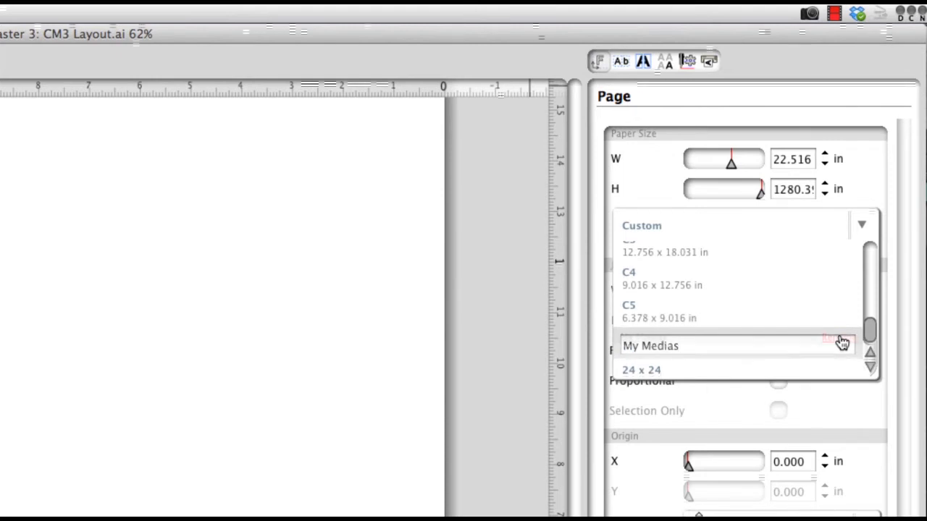
key(Return)
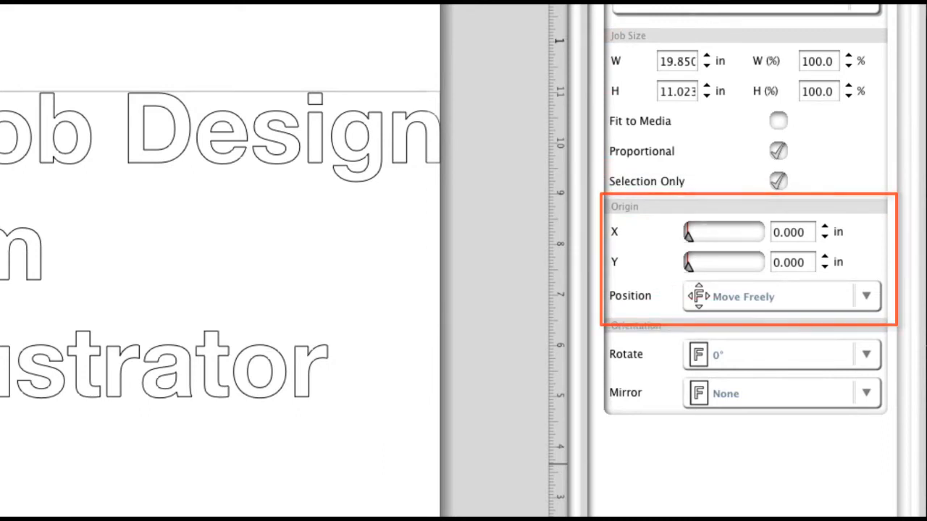
Step: Check the Position choices for the job's origin, and try the 270° rotation
click(868, 295)
click(874, 296)
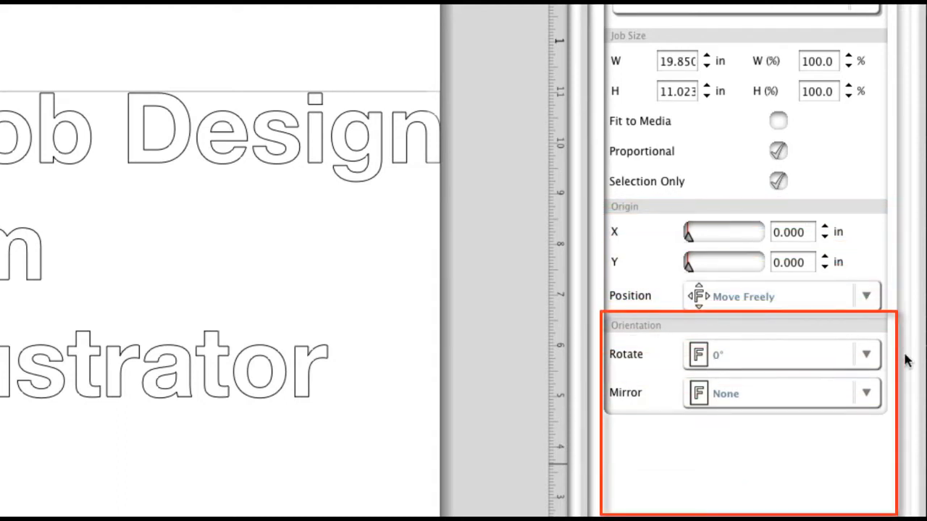
click(874, 355)
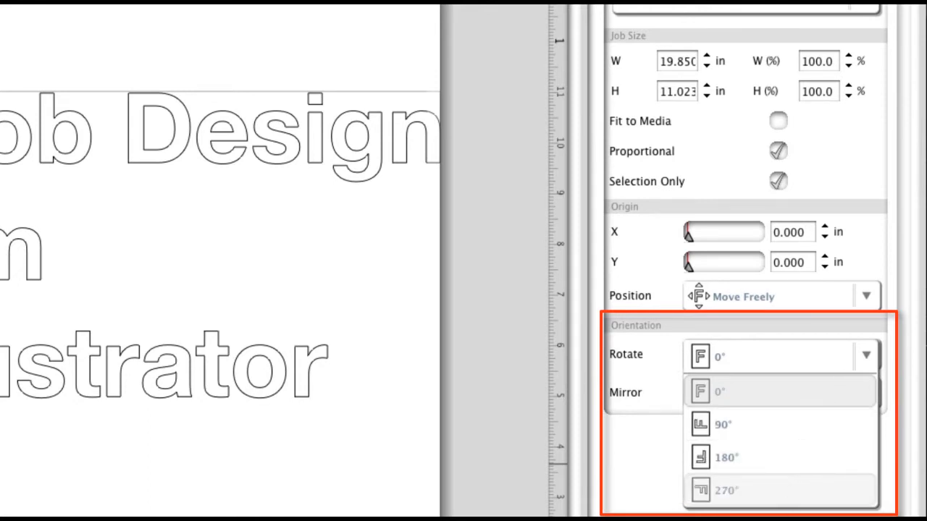
click(804, 490)
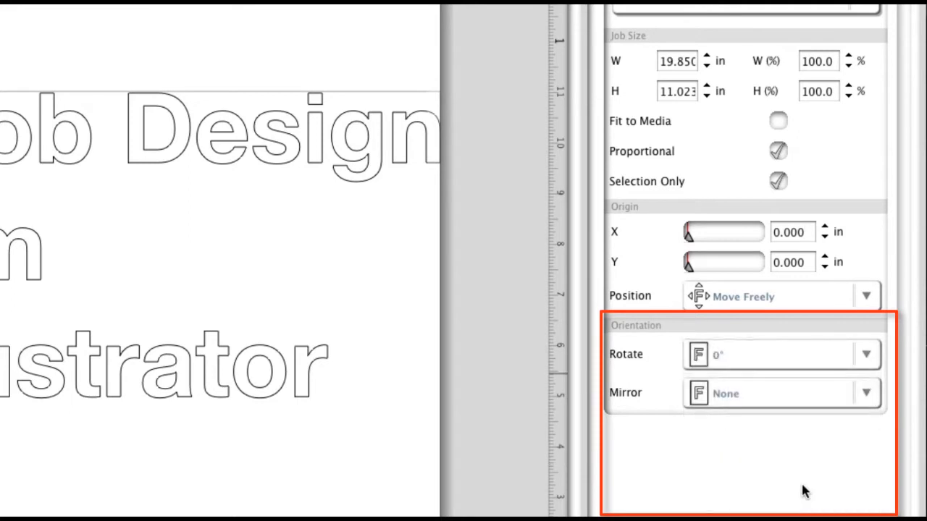
Step: Try mirroring the job horizontally and vertically, and set Mirror back to None
click(852, 398)
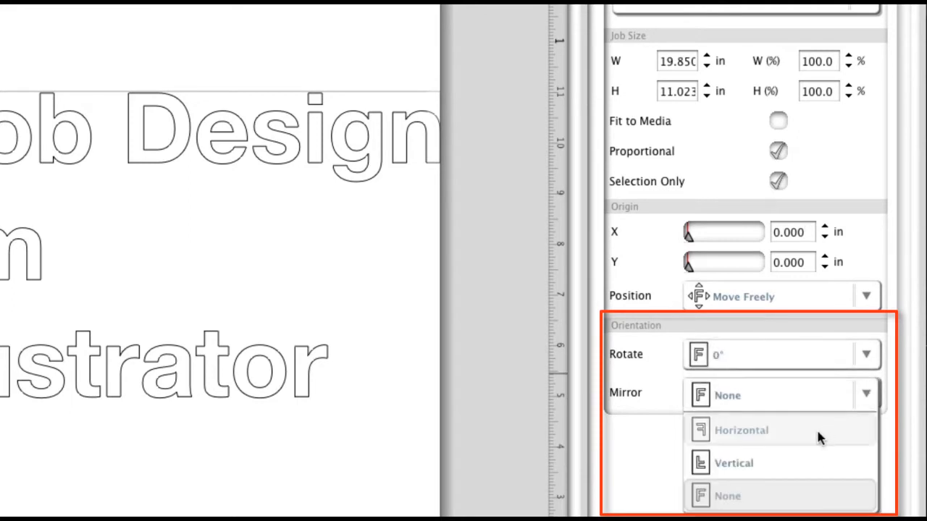
click(816, 429)
click(865, 397)
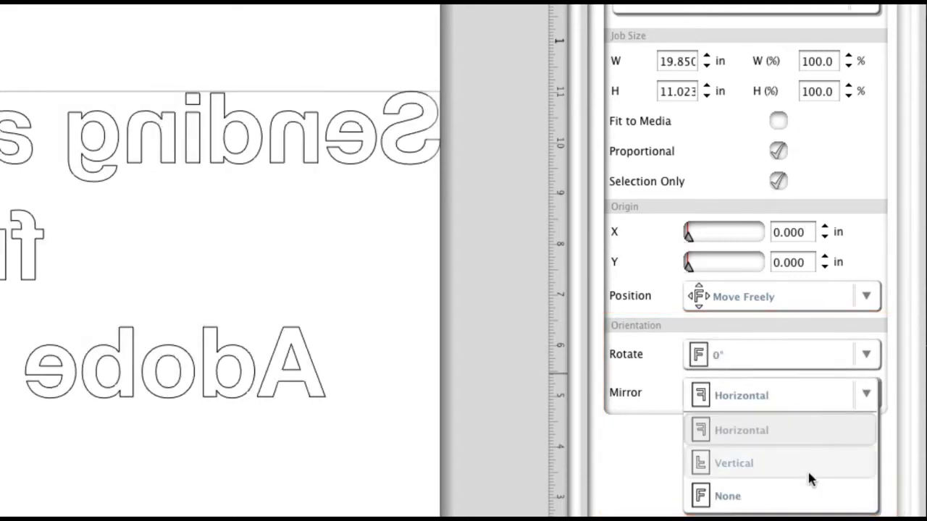
click(807, 466)
click(856, 396)
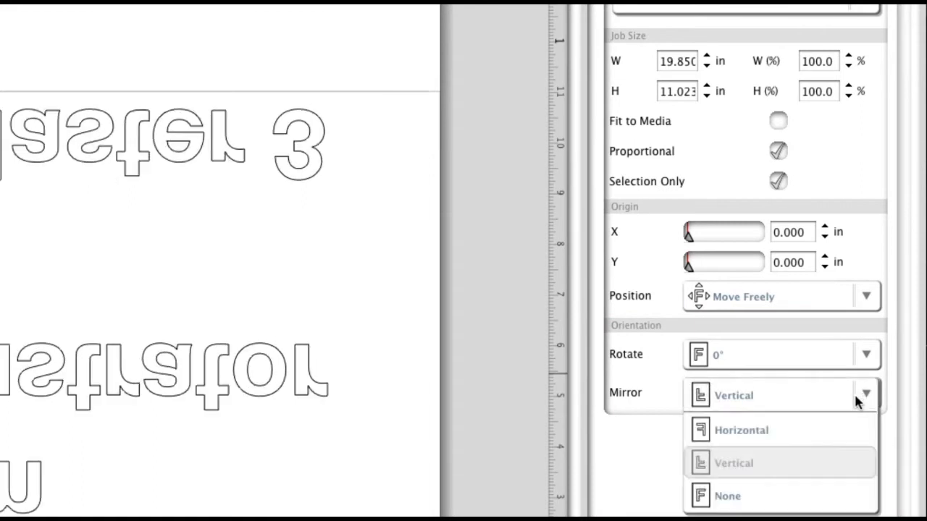
click(800, 495)
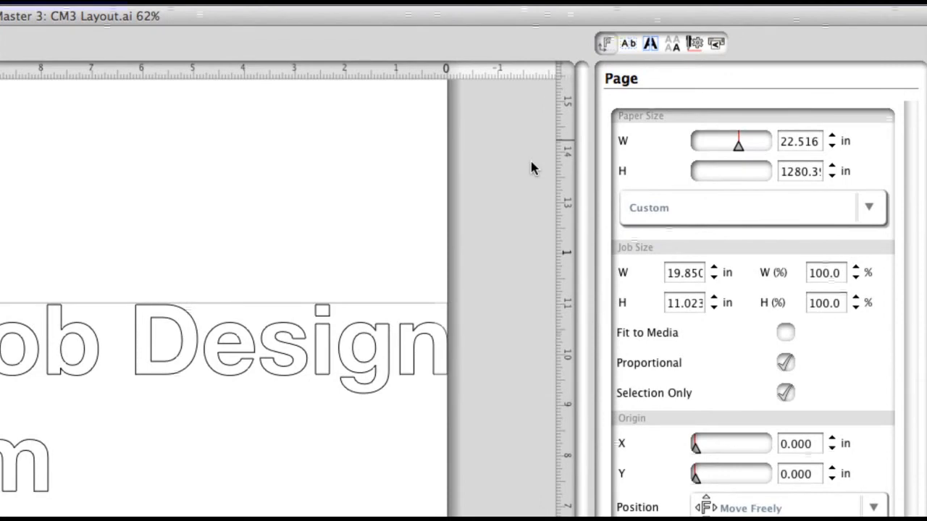
Step: Open the weed settings, show the weed border around the job, and set the weed lines to Horizontal
click(627, 47)
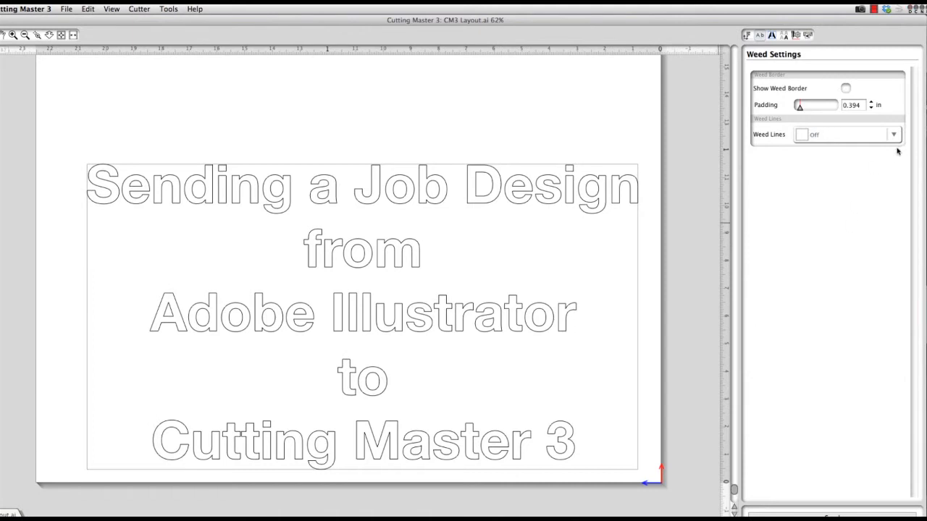
click(845, 88)
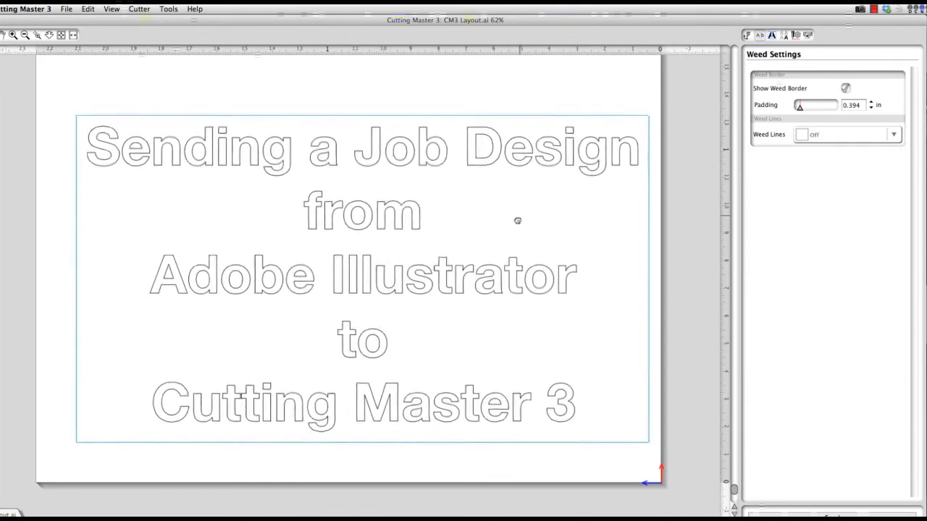
click(895, 137)
click(821, 175)
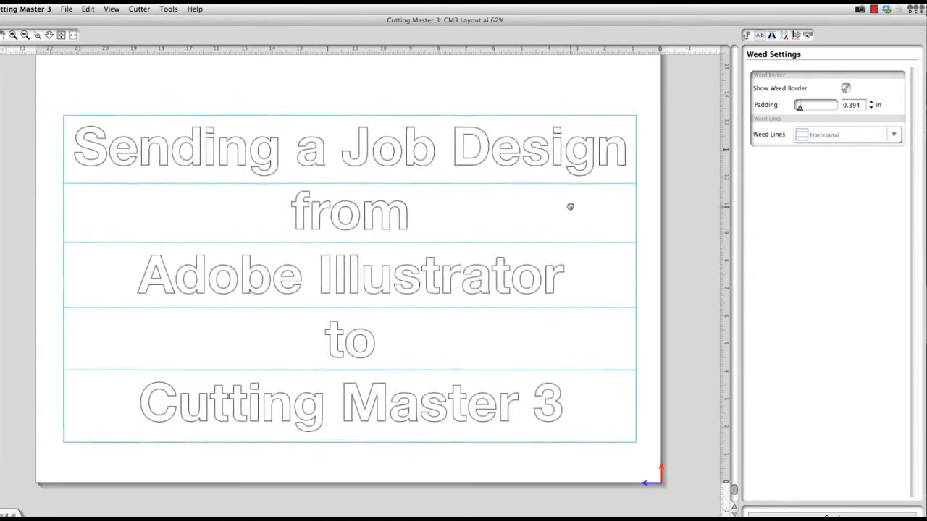
Step: Turn off the weed lines, and hide the weed border around the job
click(896, 138)
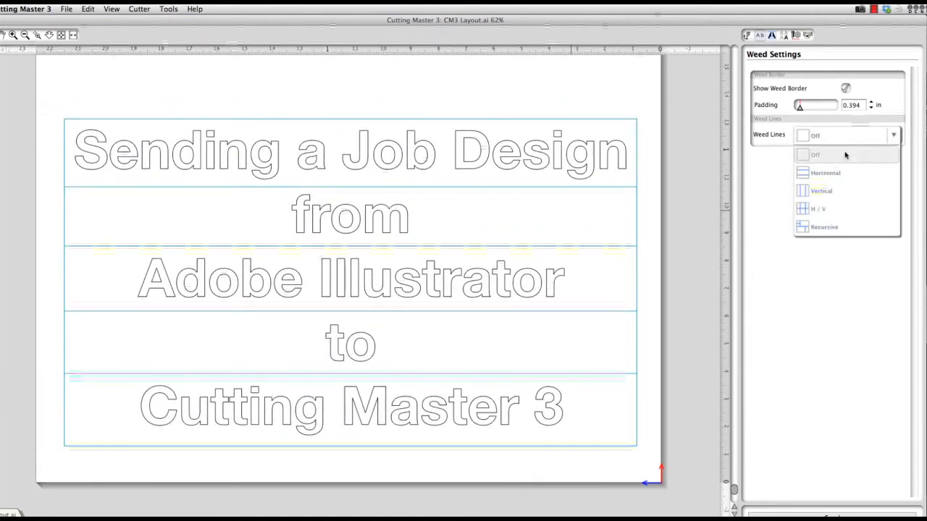
click(847, 149)
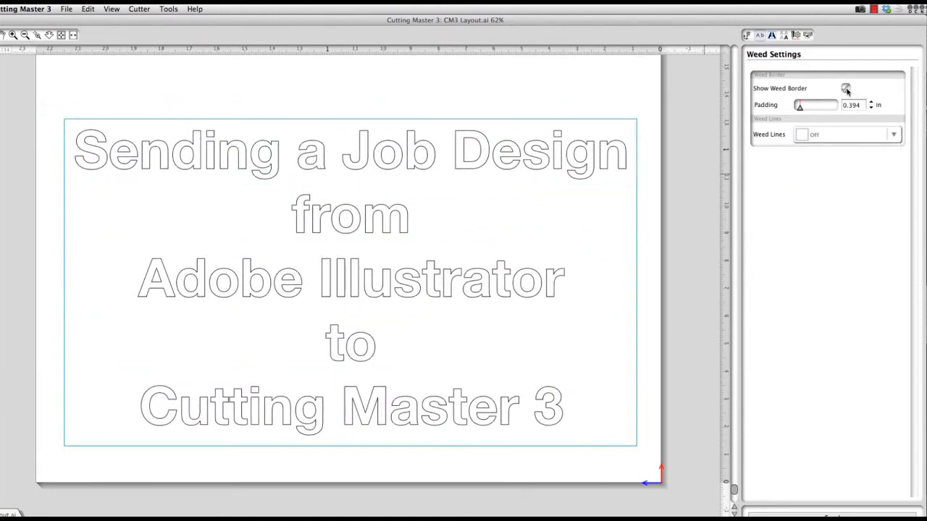
click(847, 89)
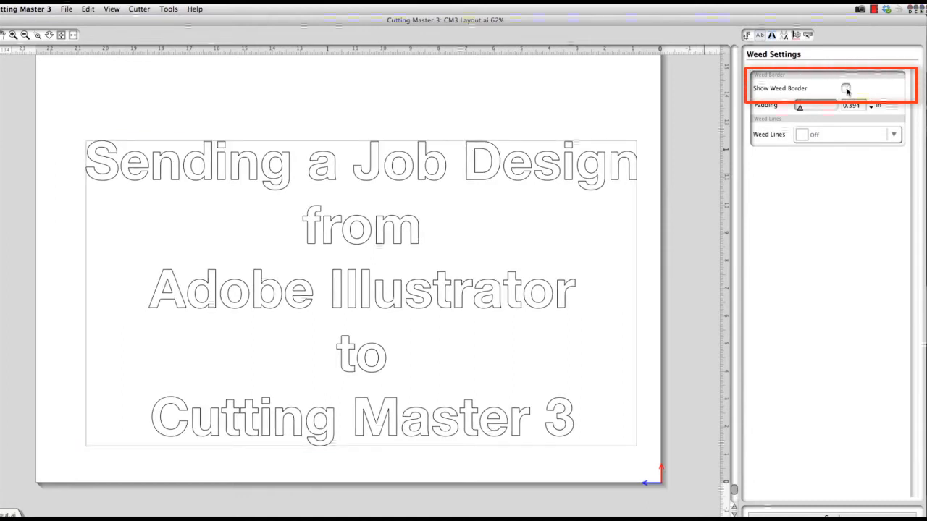
Step: Show the weed border around the job, and increase its padding to about 0.527 in
click(846, 89)
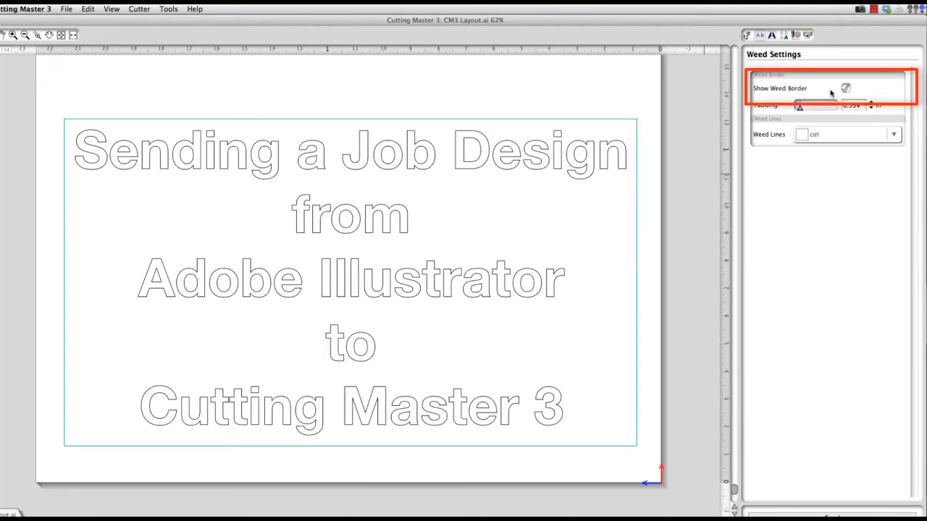
drag(799, 106, 800, 108)
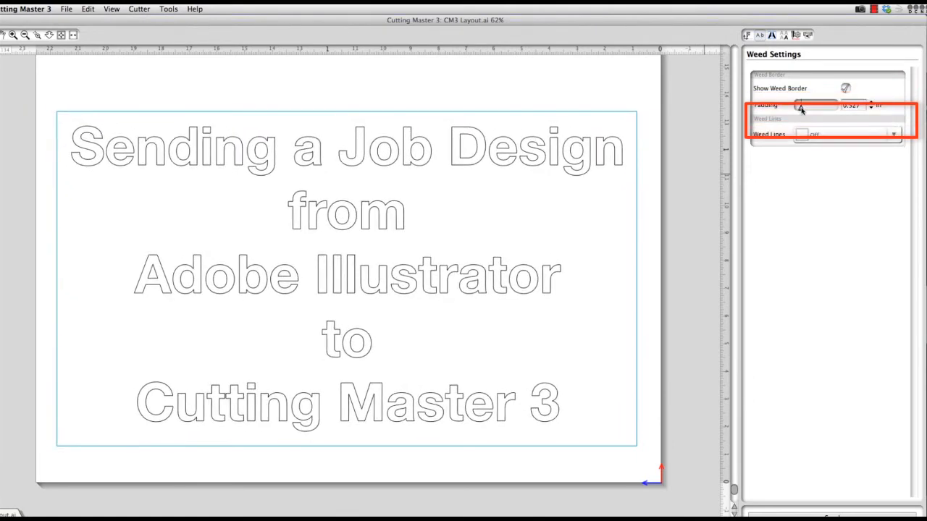
Step: Apply the Horizontal, Vertical, H / V and Recursive weed line styles to the job one after another
click(896, 135)
click(864, 174)
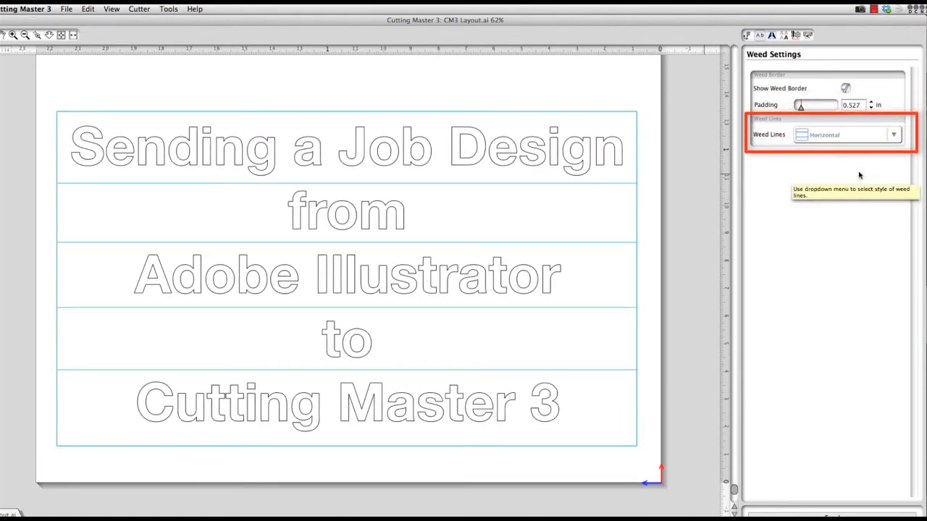
click(893, 135)
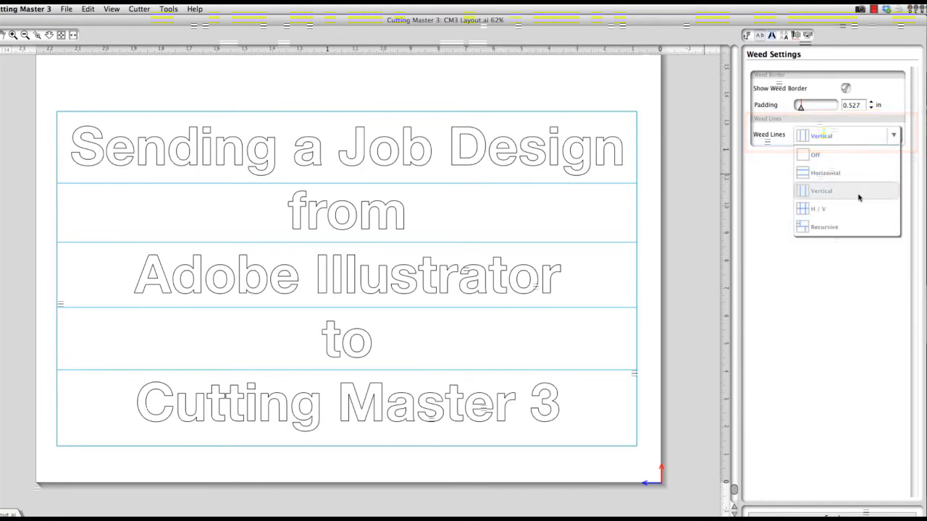
click(862, 191)
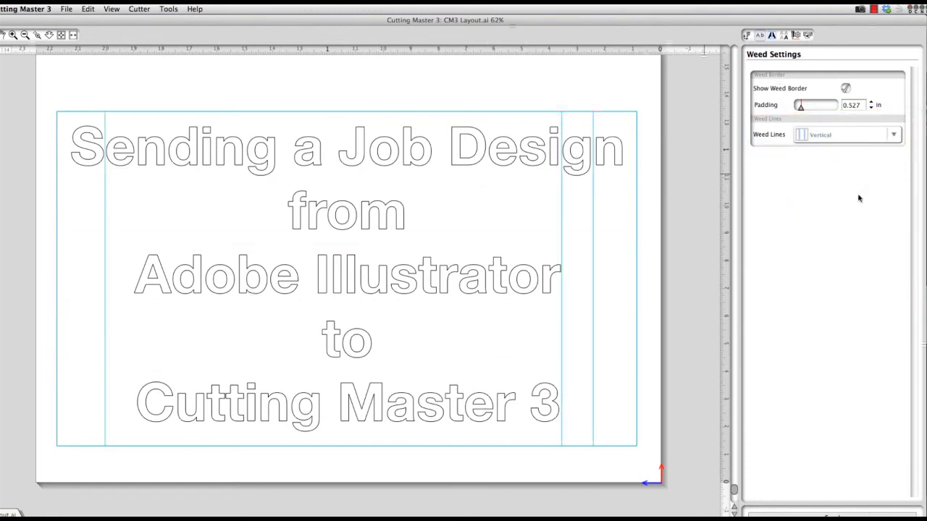
click(890, 136)
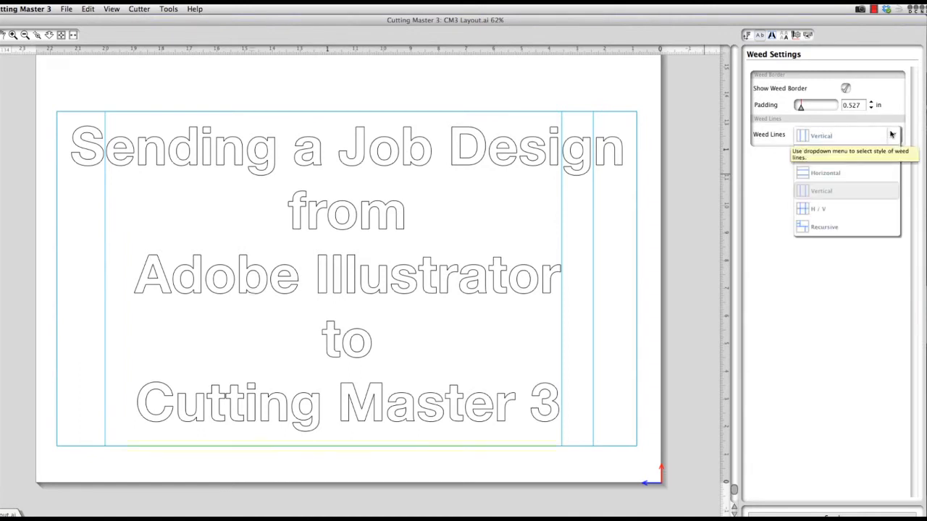
click(851, 209)
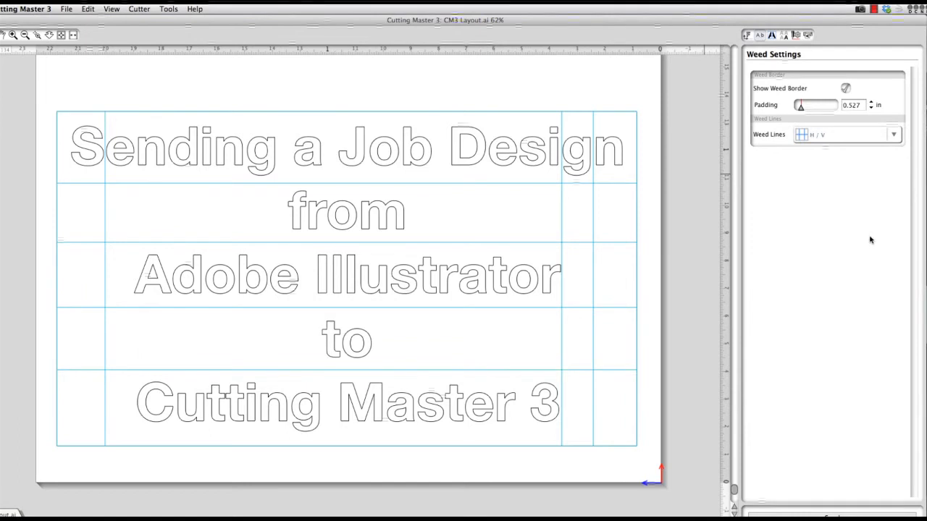
click(895, 136)
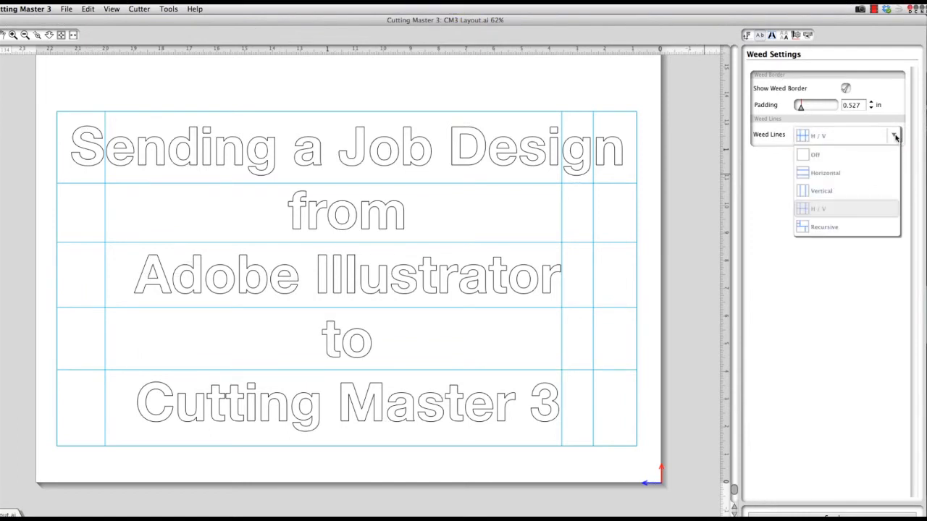
click(852, 227)
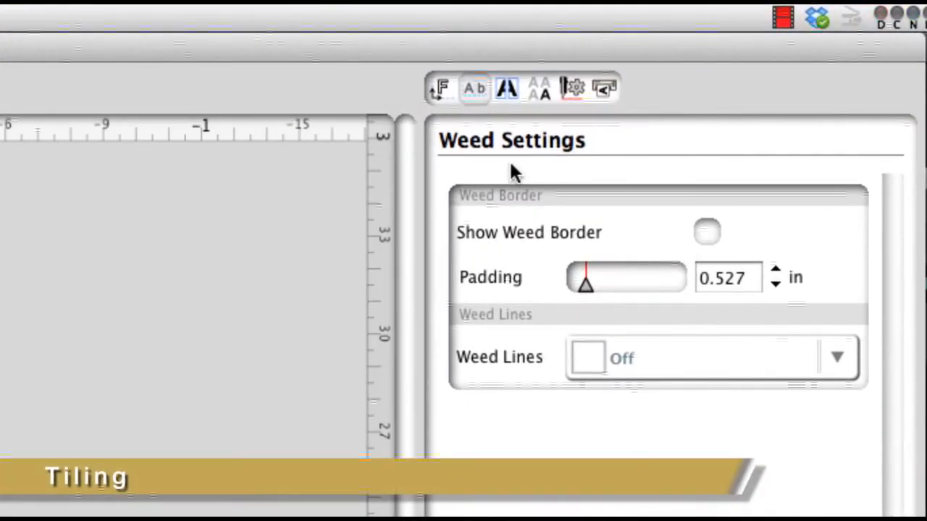
Step: Open the Tiling settings, and examine the tiled job on the media with the Page settings
click(504, 93)
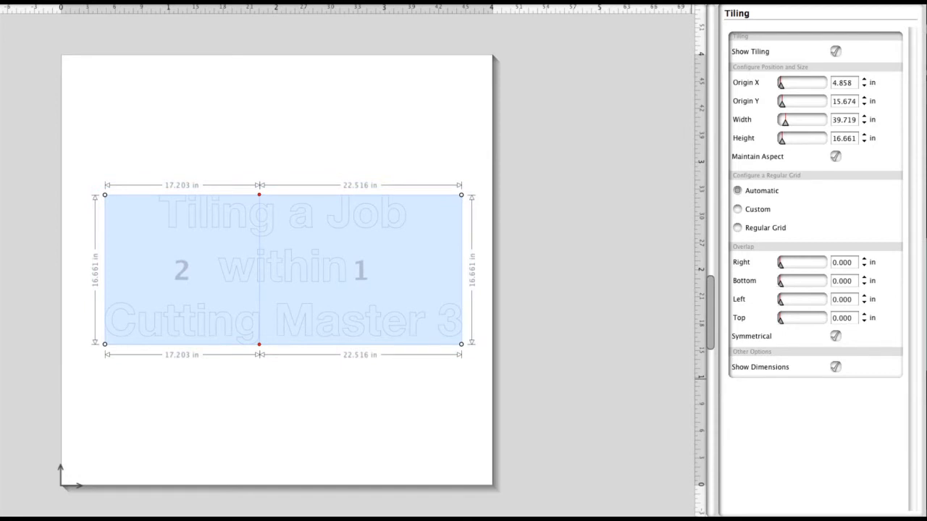
click(722, 5)
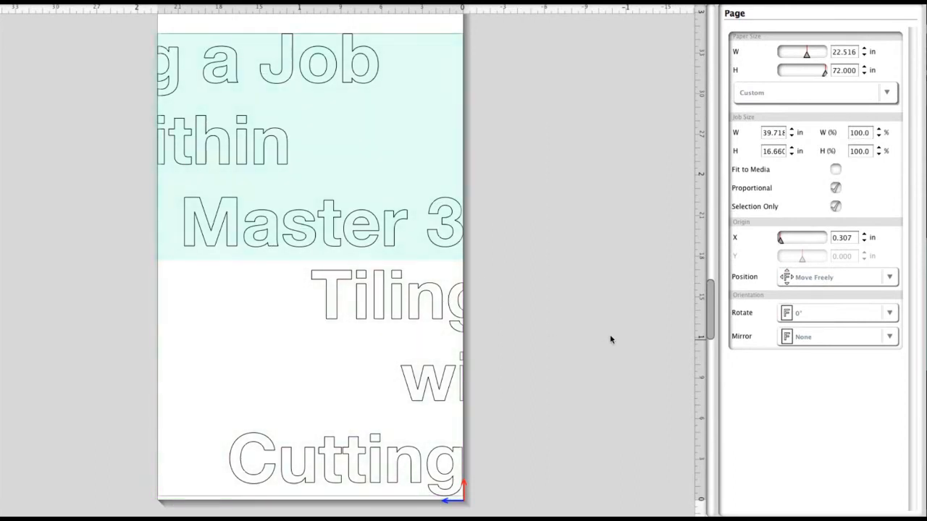
scroll(667, 160, down, 3)
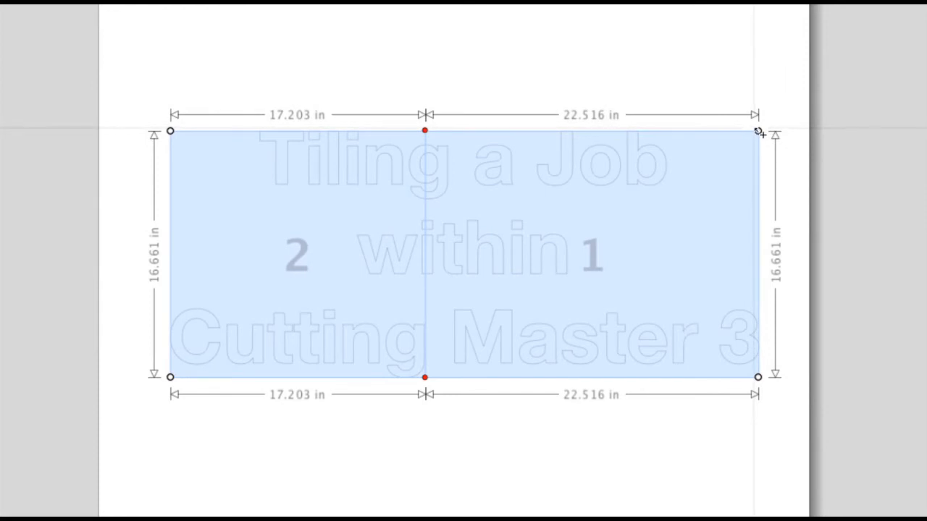
Step: Enlarge the tiling area by its upper corners, and shift the vertical division for tiles about 19.4 in and 21.7 in wide
drag(759, 128, 766, 102)
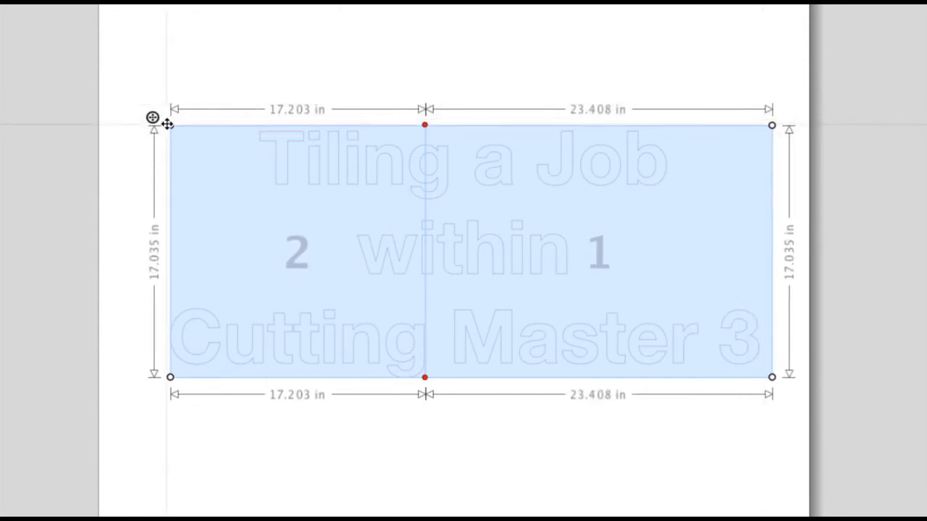
drag(164, 120, 160, 120)
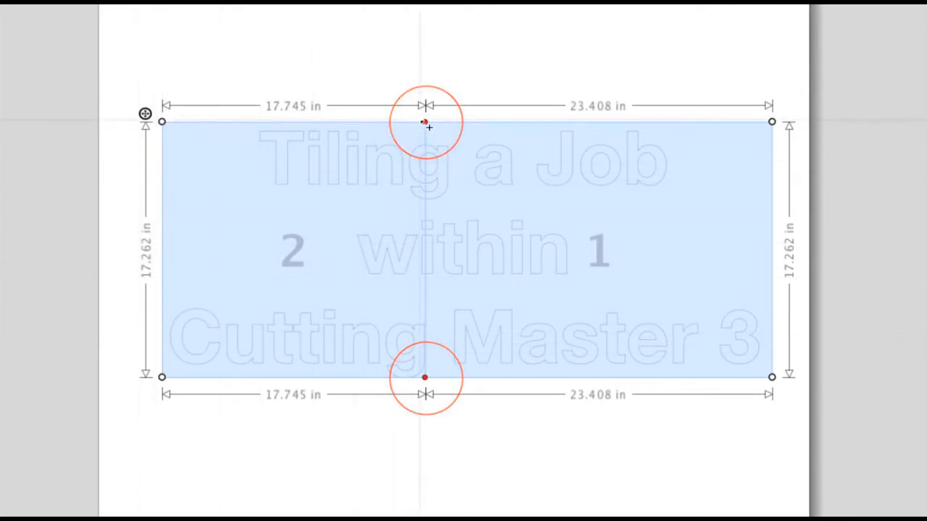
drag(424, 122, 451, 129)
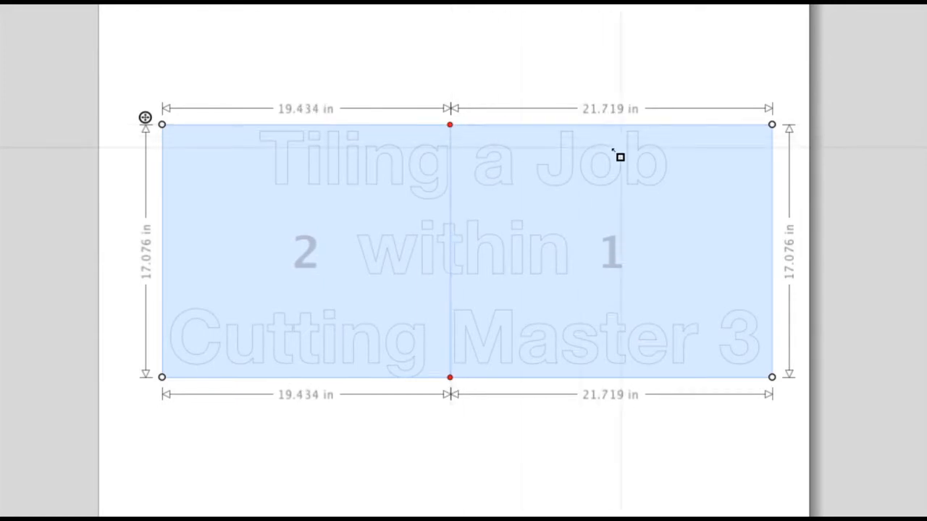
scroll(726, 219, up, 2)
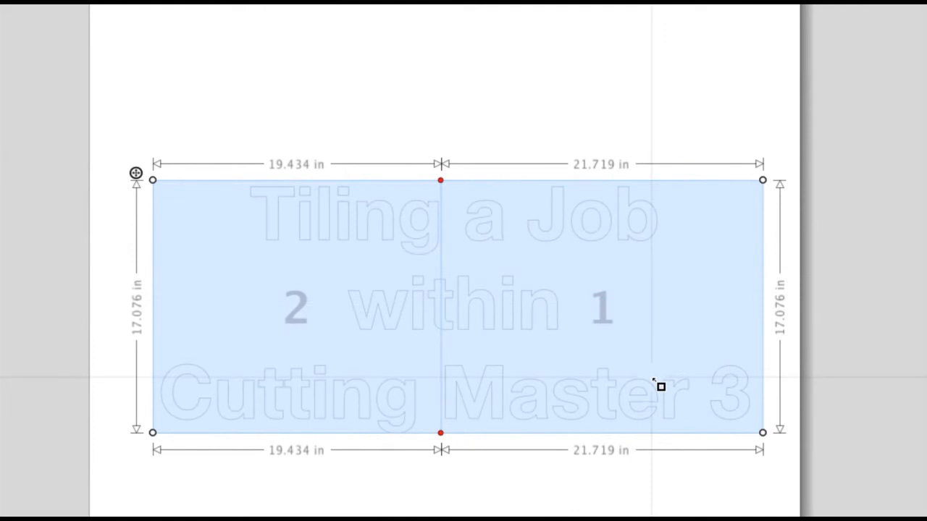
scroll(674, 327, down, 1)
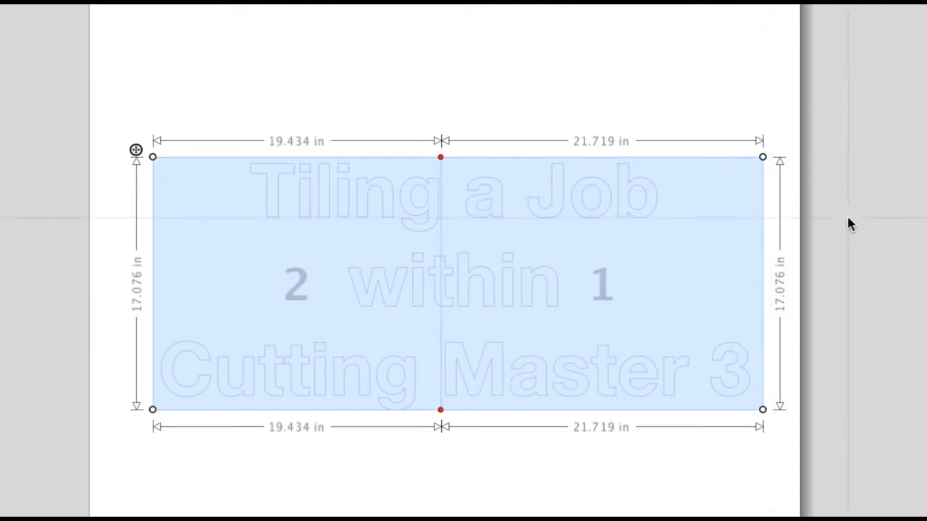
Step: Add a horizontal division about 5.3 in below the tiling area's upper edge, and increase Origin X to about 6.329 in
click(159, 241)
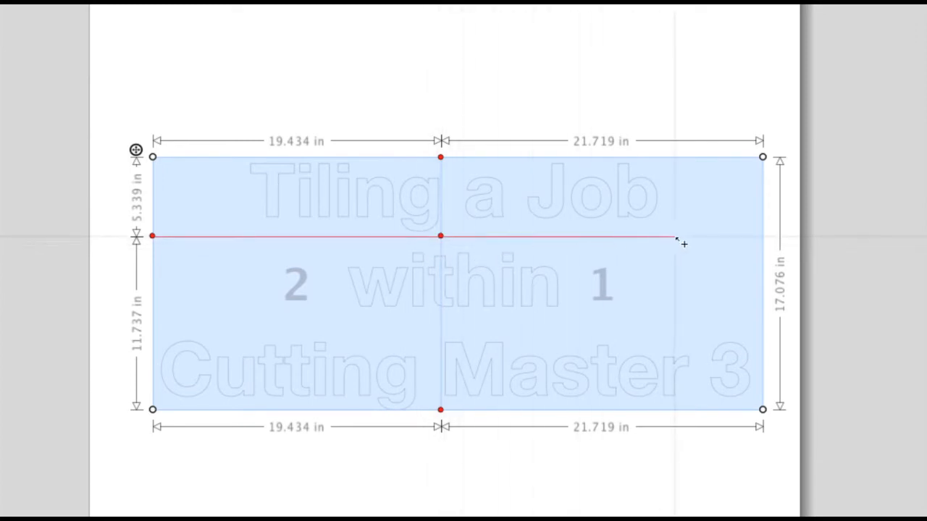
click(762, 236)
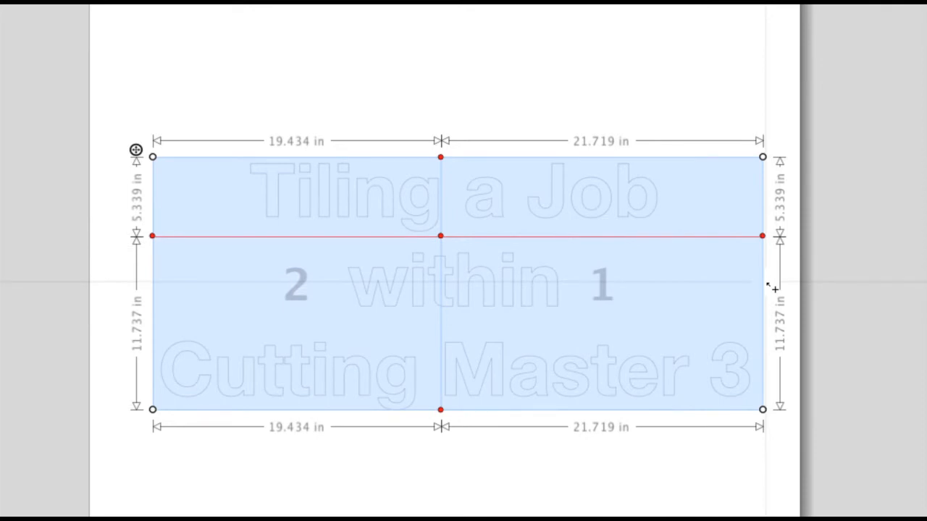
key(Return)
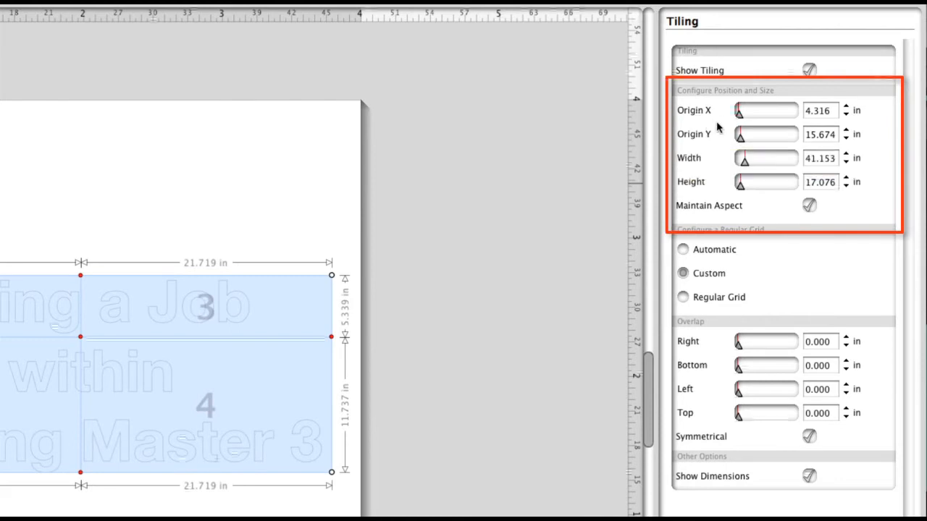
drag(738, 115, 740, 115)
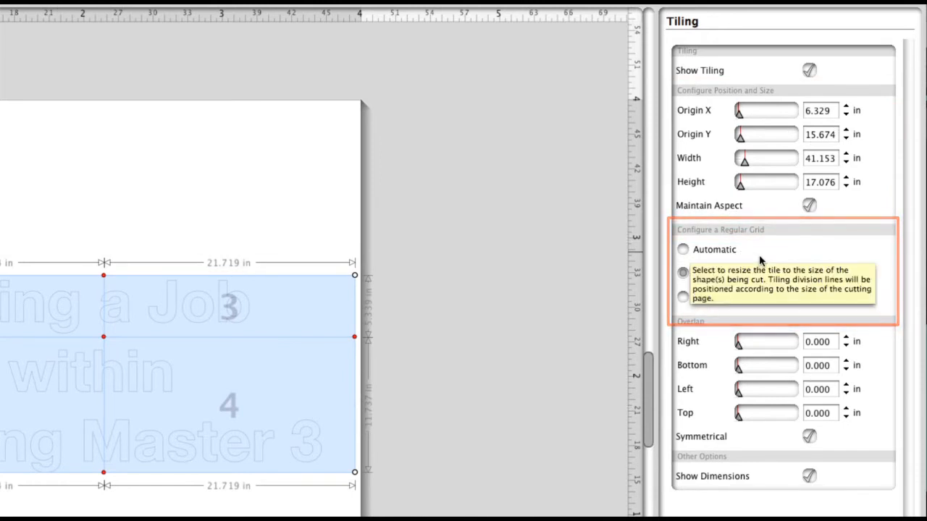
Step: Reset the tiling to Automatic, and in Custom mode add a horizontal division about 5.1 in below the upper edge
click(683, 249)
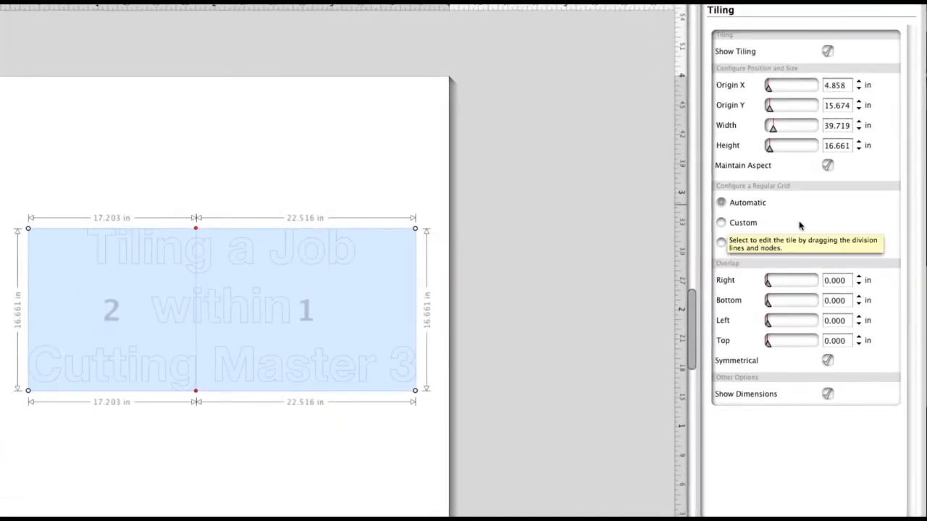
click(733, 223)
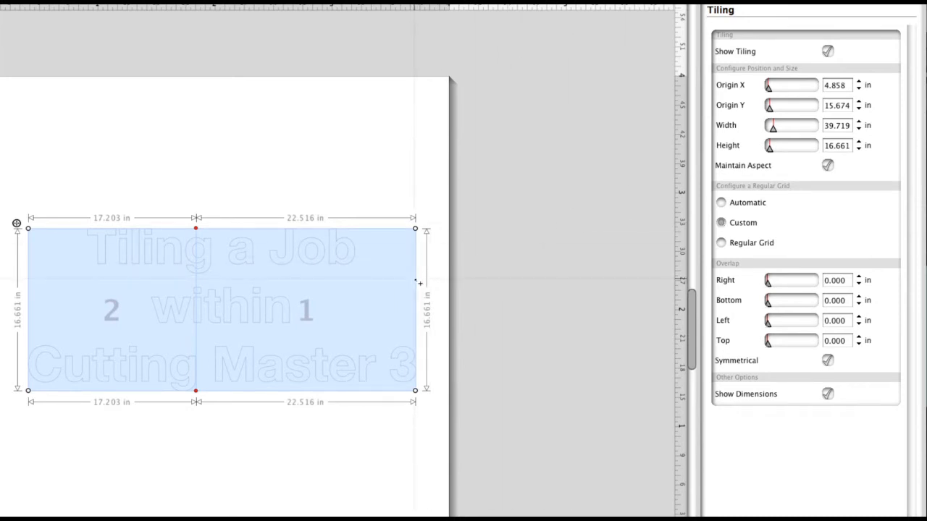
drag(417, 281, 28, 278)
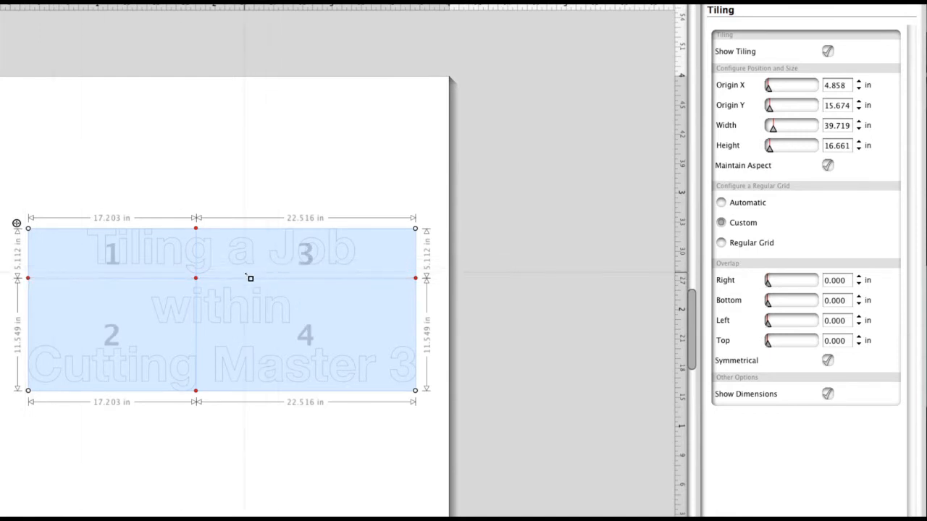
Step: Try tiling the job as a Regular Grid with 4 columns and 4 rows
click(721, 244)
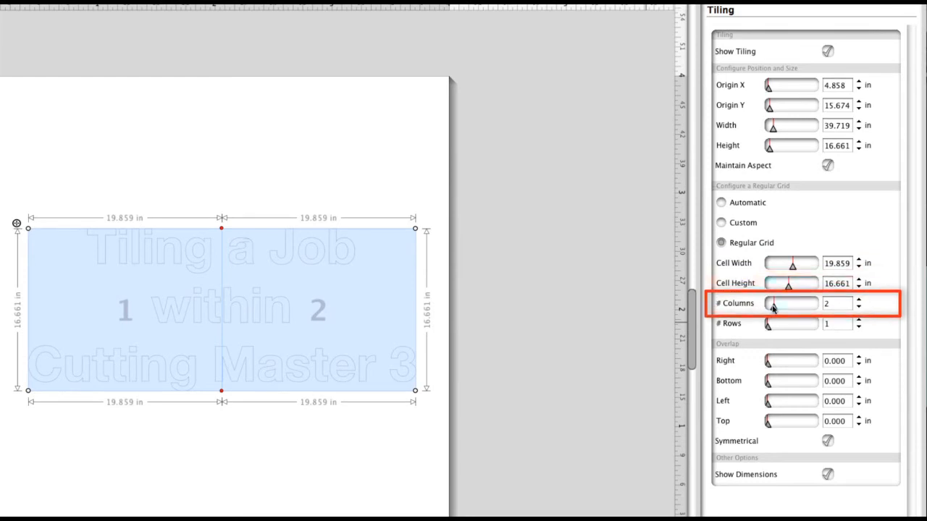
mouse_move(771, 308)
mouse_down()
mouse_move(788, 307)
mouse_move(788, 324)
mouse_up()
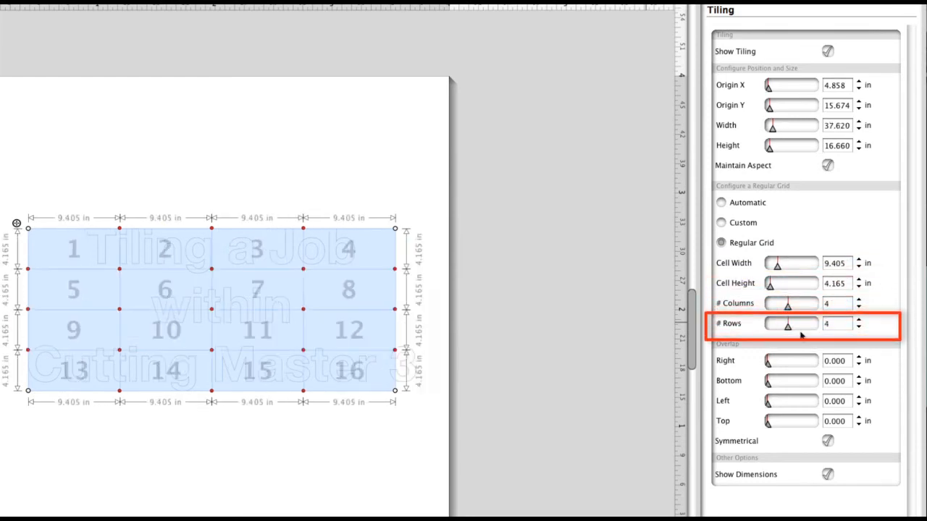
Step: Set the tiling back to Automatic, and add a horizontal division about 4.5 in below the tiling area's upper edge
click(720, 203)
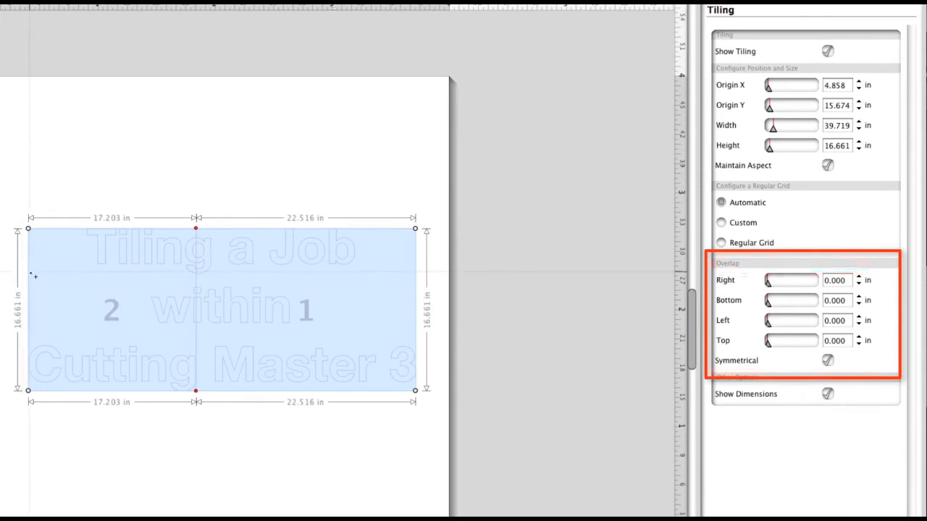
drag(32, 276, 464, 278)
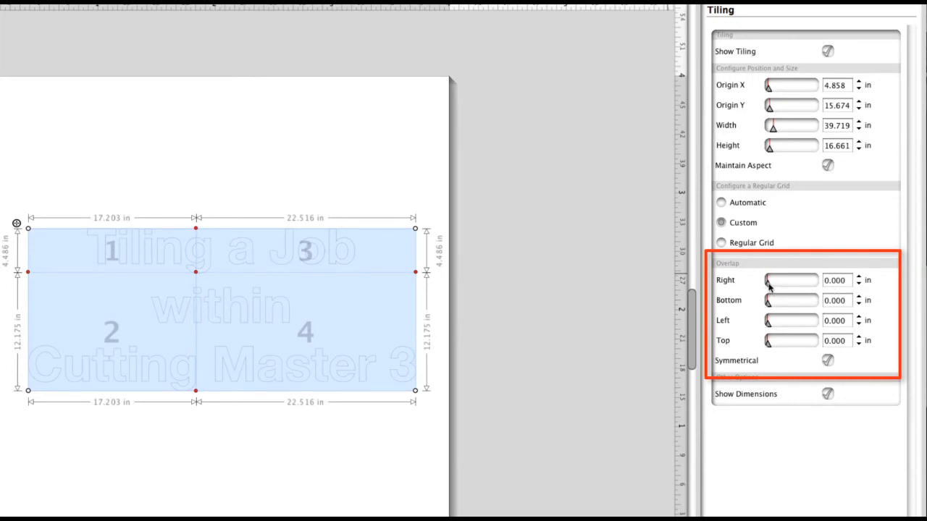
Step: Try different symmetrical tile overlaps, and set the right, bottom, left and top overlaps to 1 in
drag(769, 286, 789, 310)
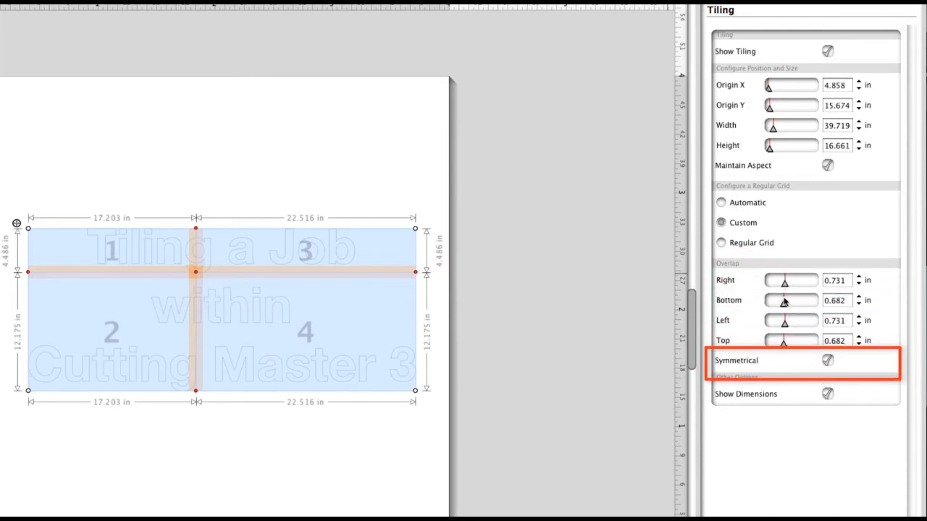
mouse_move(783, 303)
mouse_down()
mouse_move(774, 305)
mouse_move(794, 286)
mouse_move(780, 287)
mouse_up()
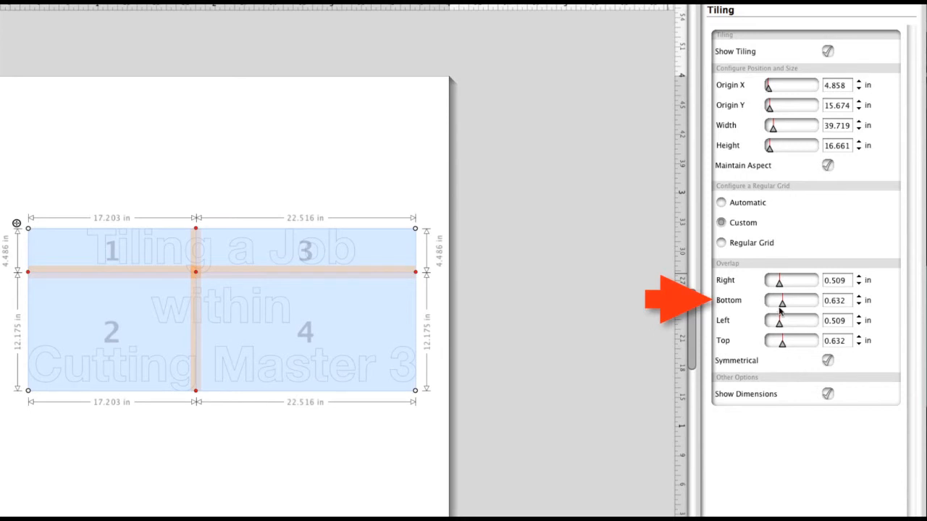
double_click(833, 300)
text(1)
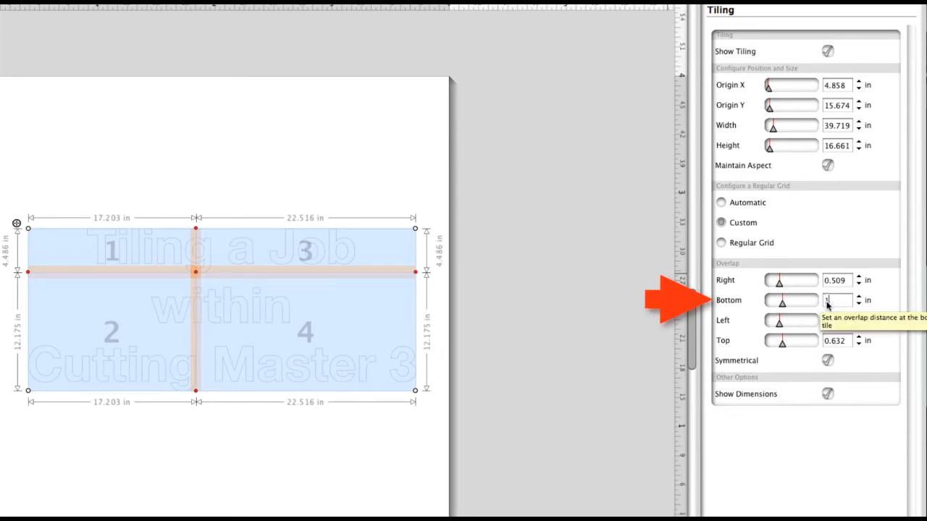
key(Return)
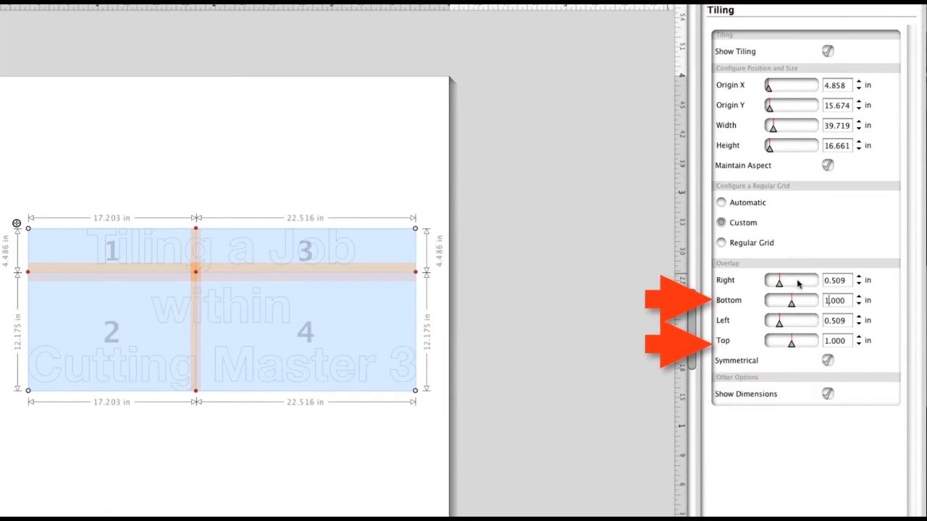
double_click(833, 284)
text(1)
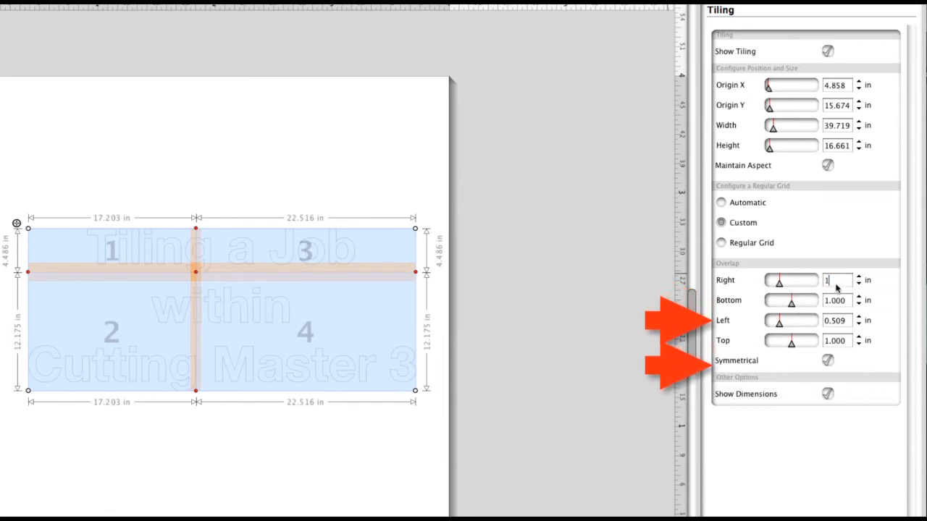
double_click(834, 320)
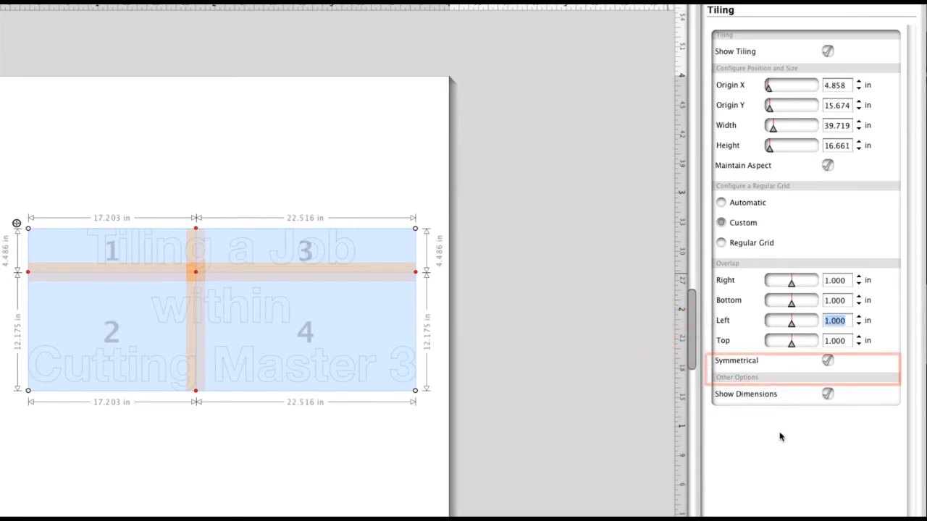
Step: Try hiding the tile dimensions, and show them again
click(827, 395)
click(827, 394)
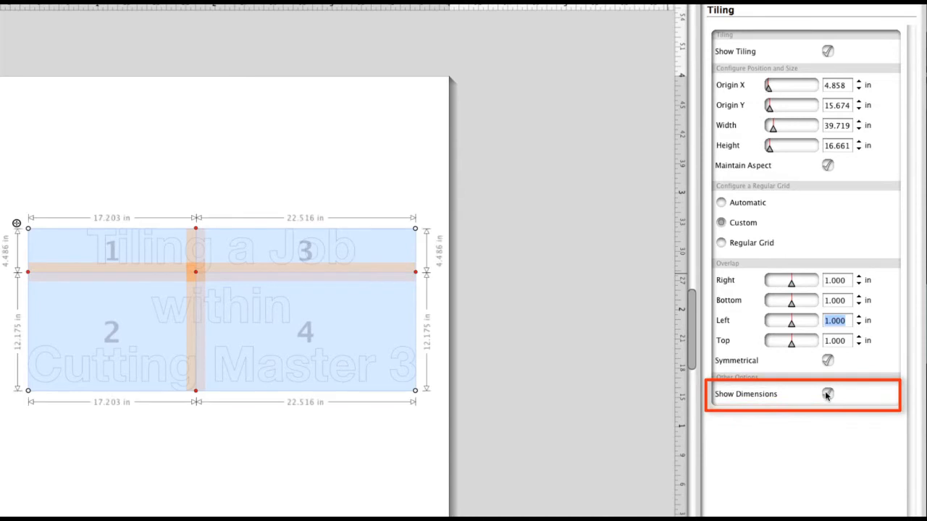
click(826, 395)
click(827, 395)
click(827, 395)
click(827, 394)
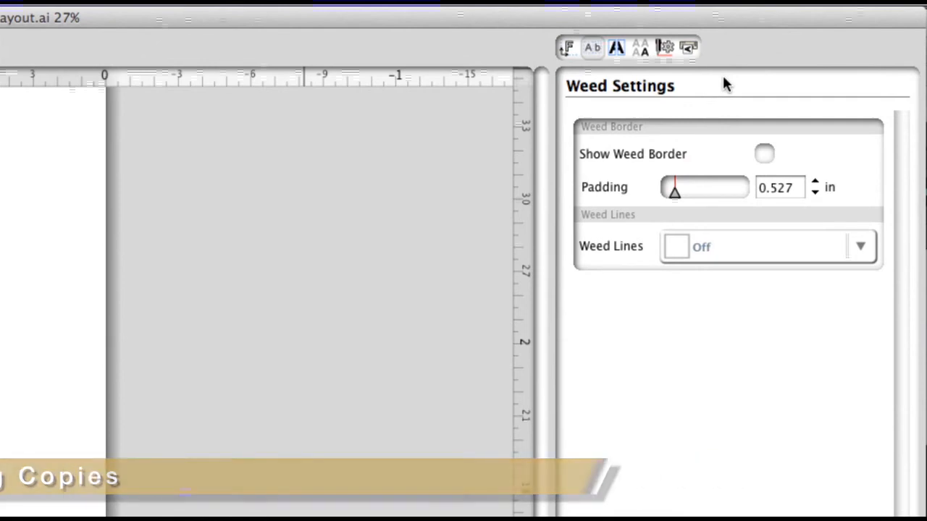
Step: Set the matrix copies to 12 rows and 8 columns, and limit the copies to the media
click(640, 48)
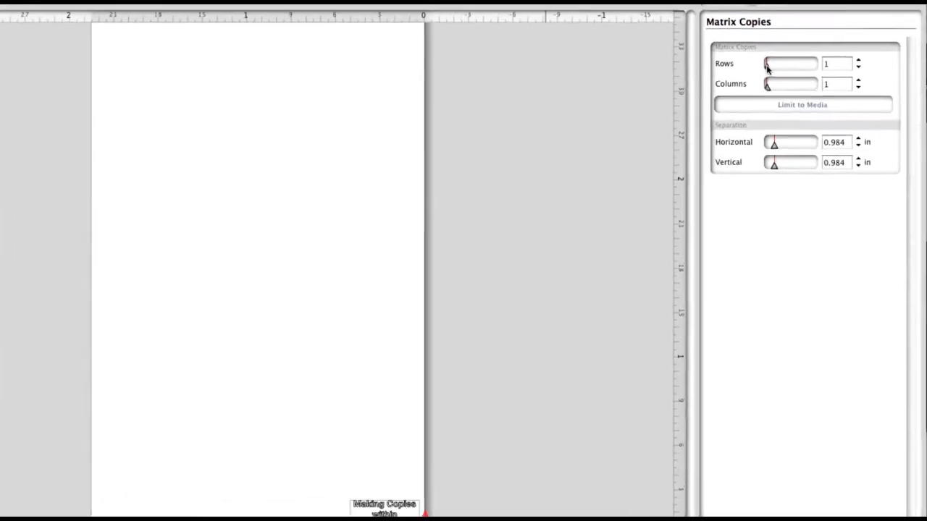
drag(777, 60, 803, 62)
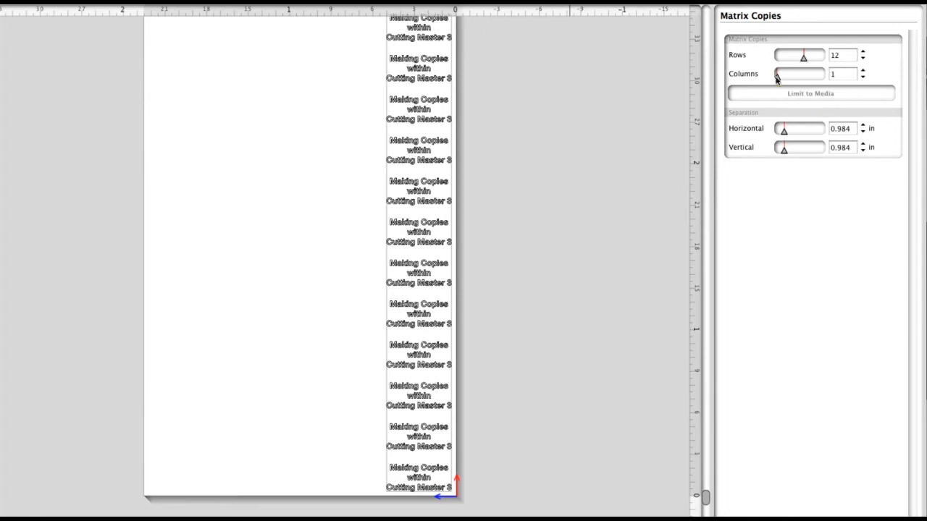
drag(778, 78, 794, 81)
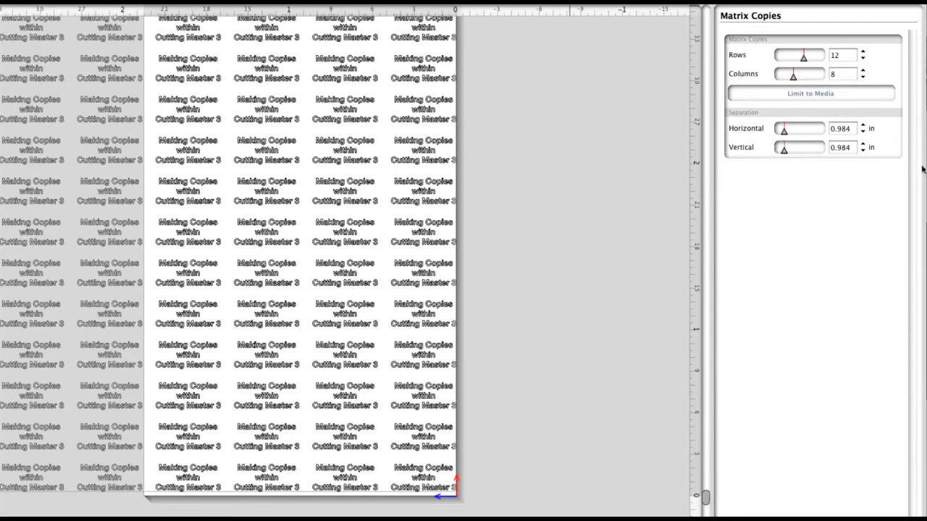
click(849, 95)
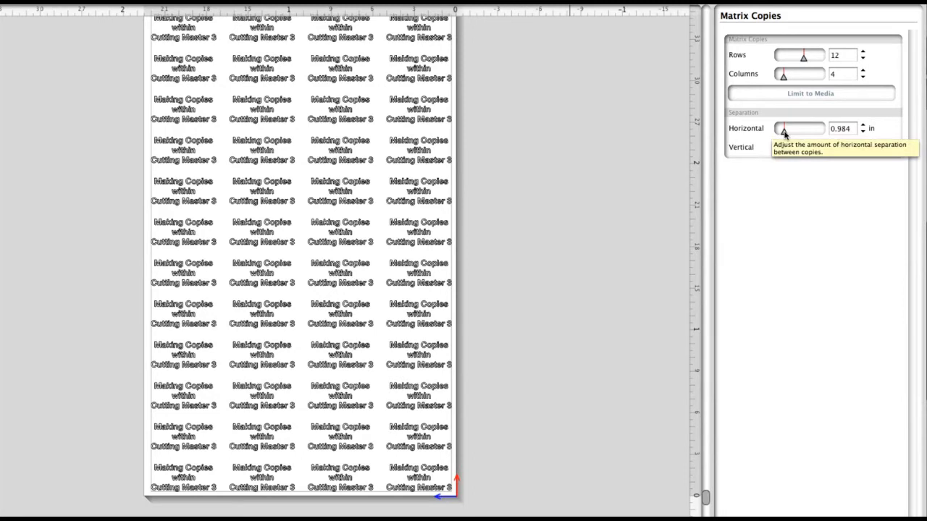
Step: Set the separation between the copies to 0.274 in horizontally and 0.422 in vertically
click(785, 132)
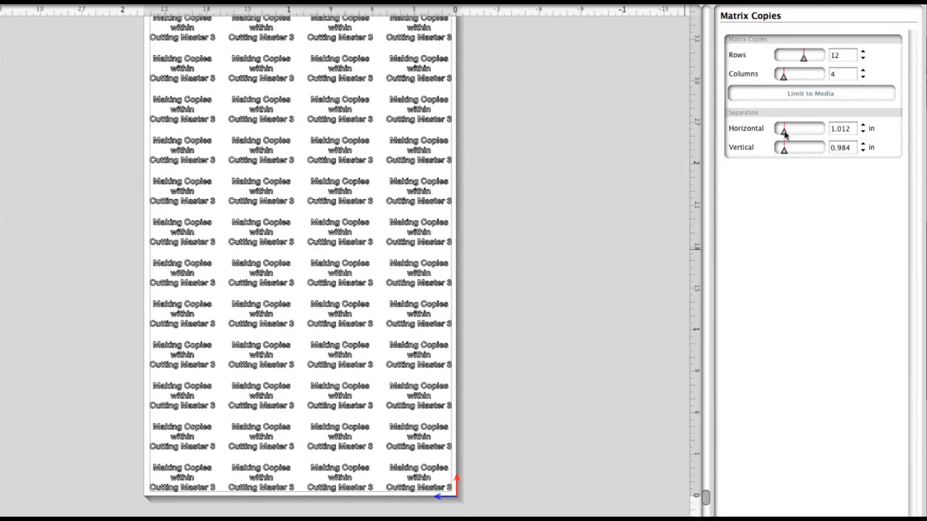
drag(785, 133, 779, 136)
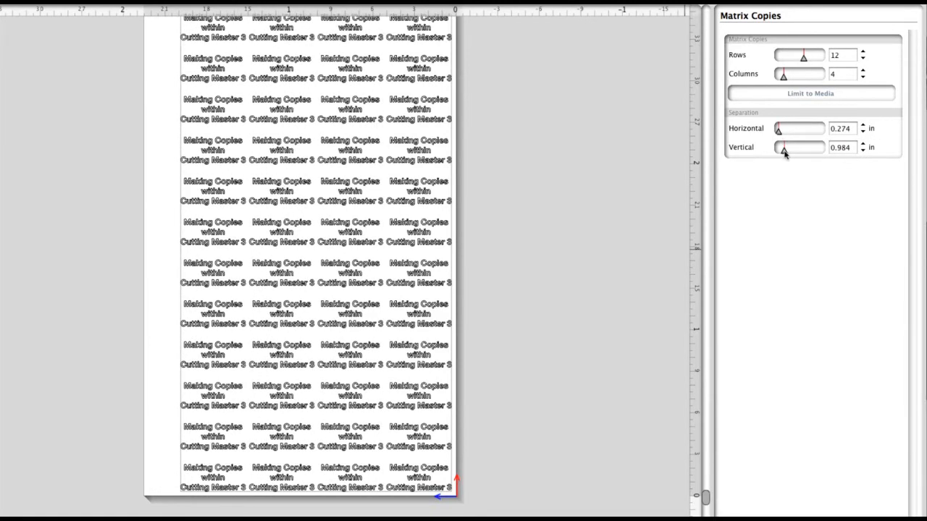
click(785, 152)
drag(784, 151, 781, 153)
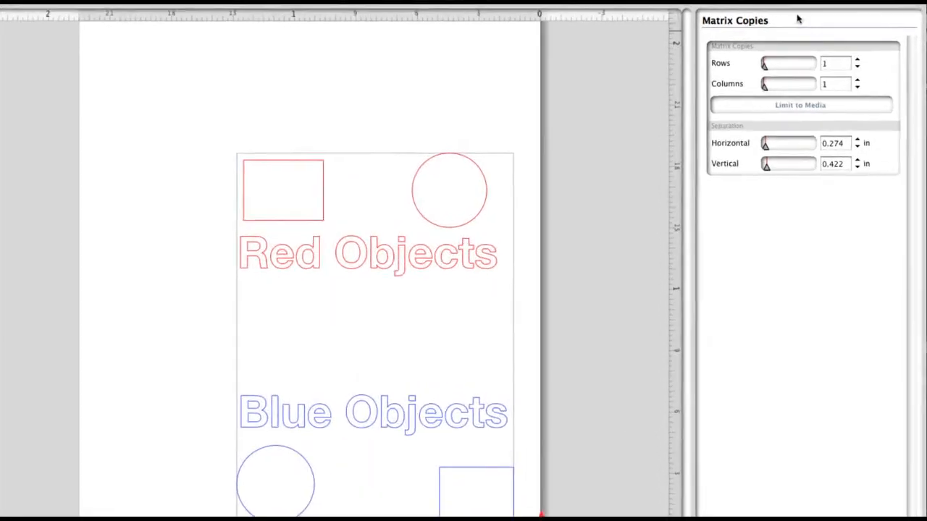
Step: Open the Apply Conditions settings of the cut job configuration
click(714, 12)
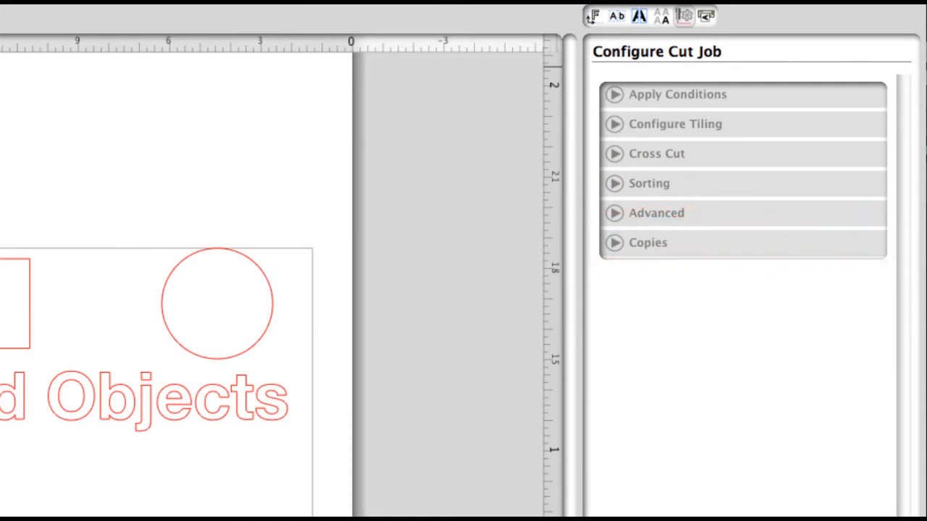
click(674, 99)
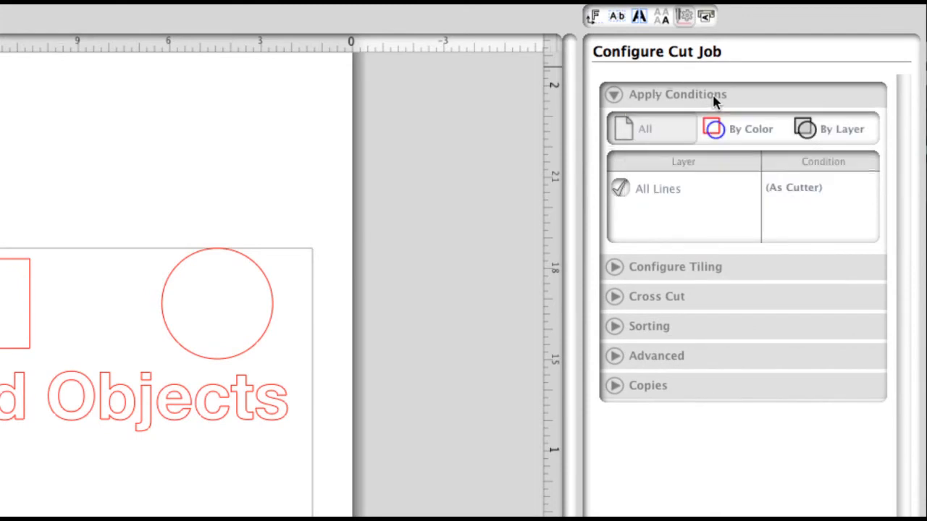
click(714, 100)
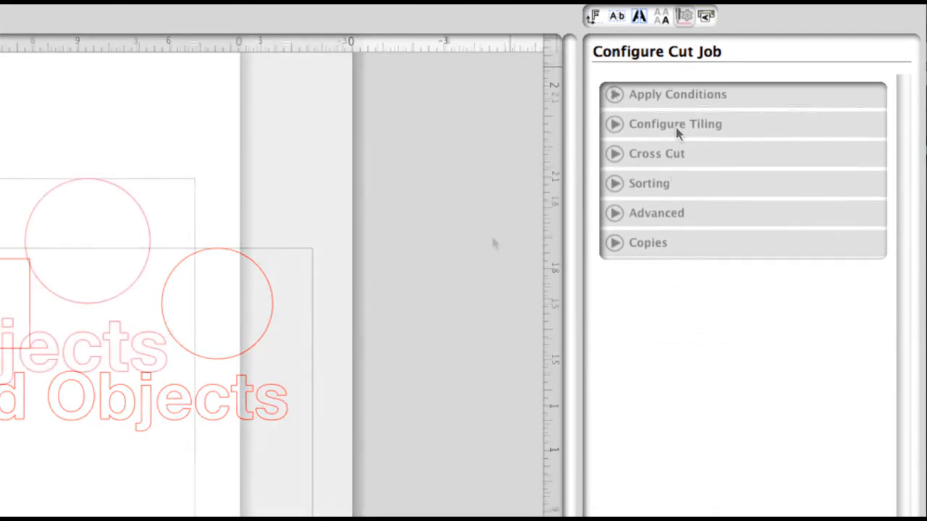
click(634, 95)
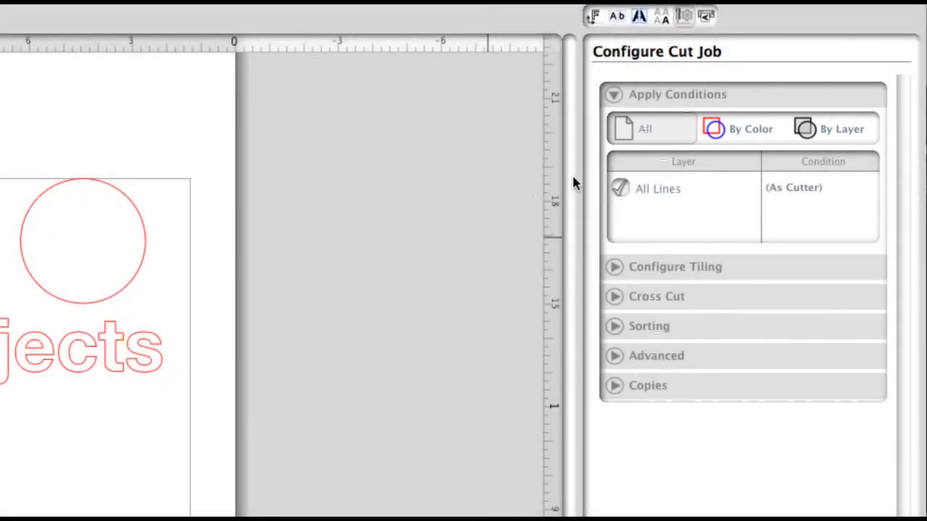
Step: Group the cut lines by color, and try excluding the blue and then the red lines, including each one again
click(750, 121)
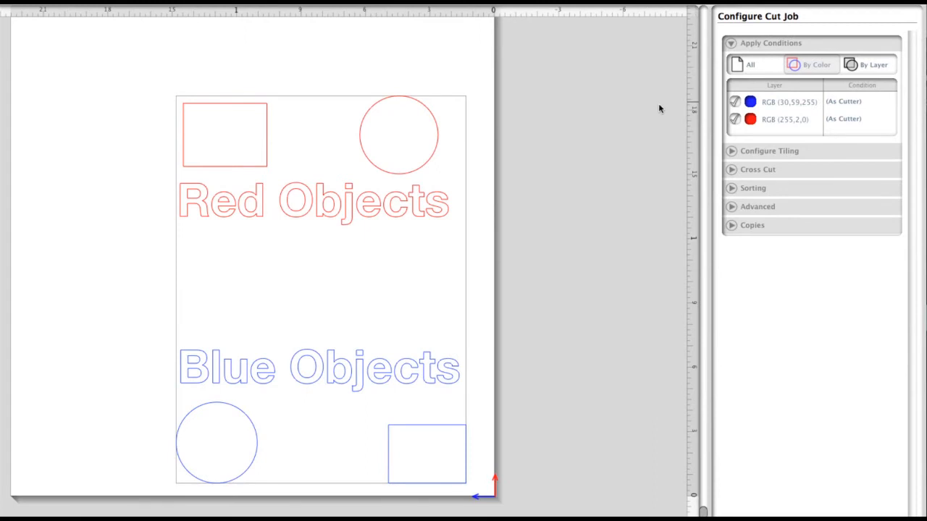
click(735, 104)
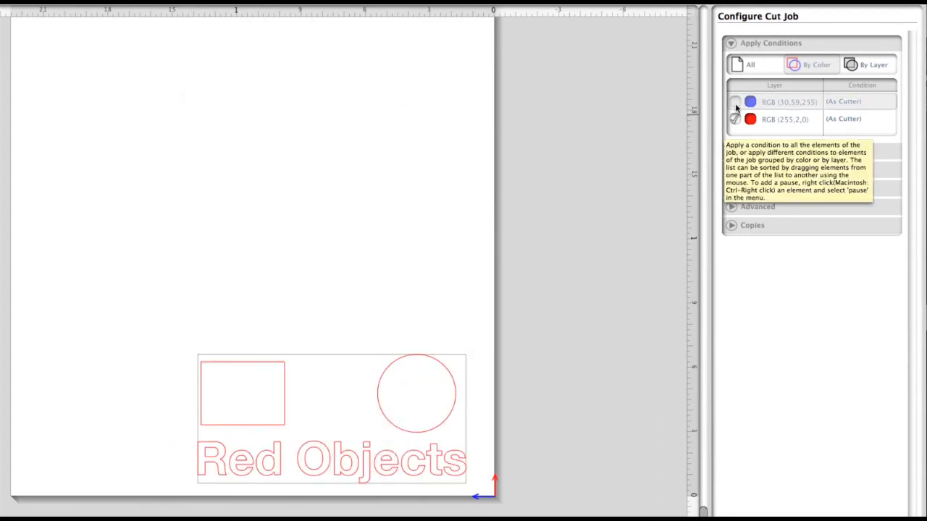
click(736, 105)
click(735, 119)
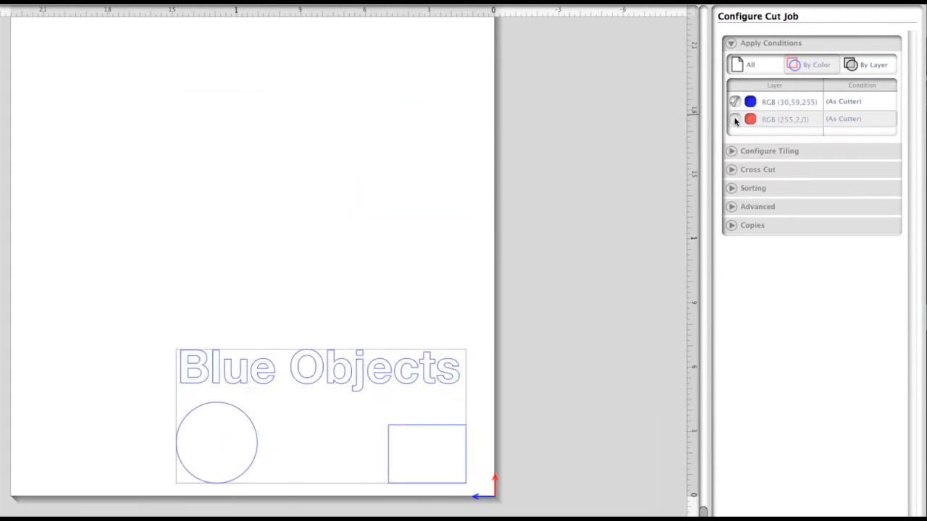
click(735, 120)
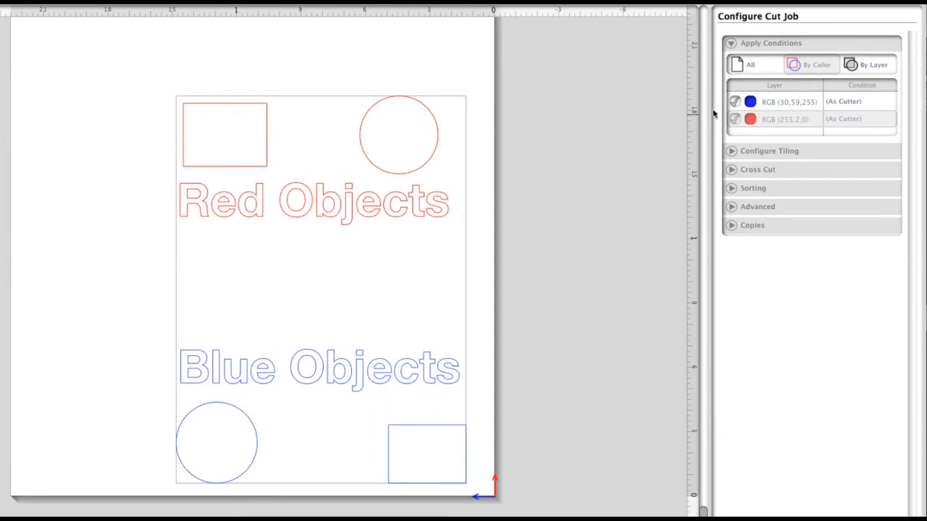
Step: Group the cut lines by layer, and try excluding the Blue Layer and then the Red Layer, including each one again
click(864, 67)
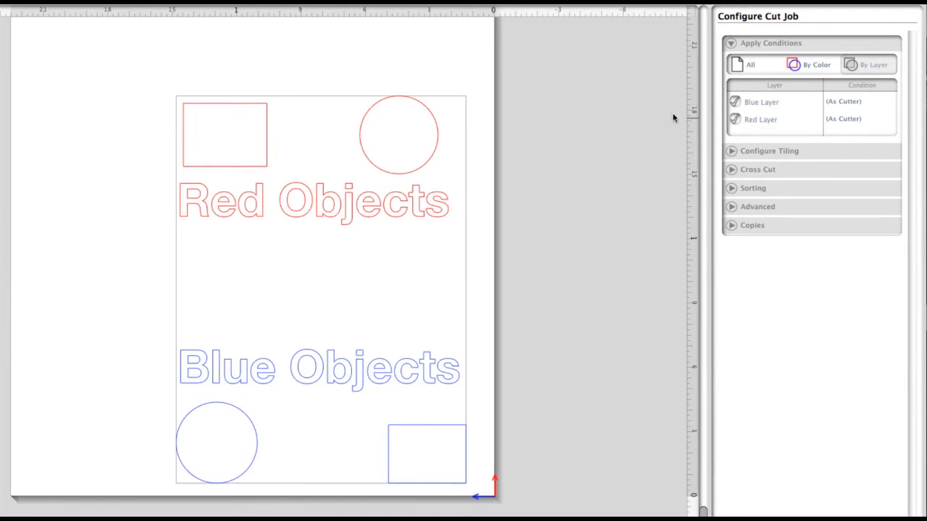
click(734, 103)
click(734, 103)
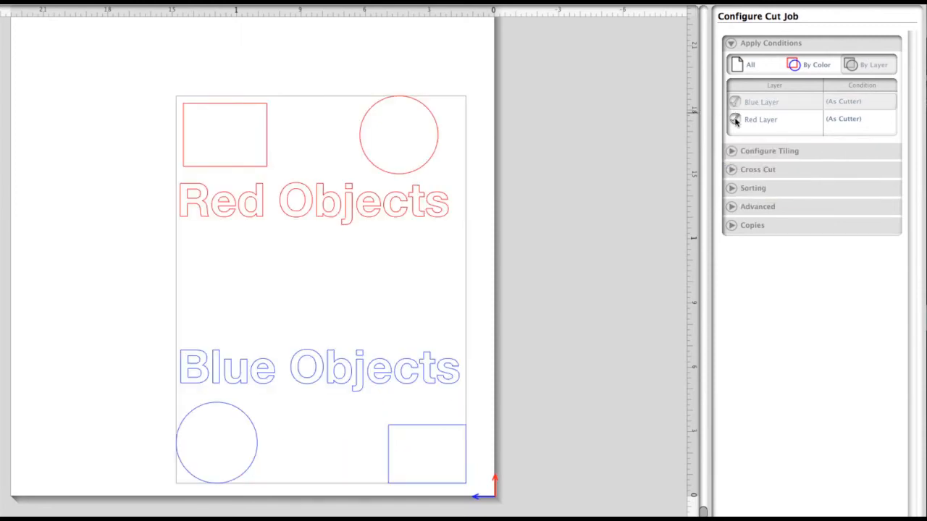
click(735, 120)
click(735, 121)
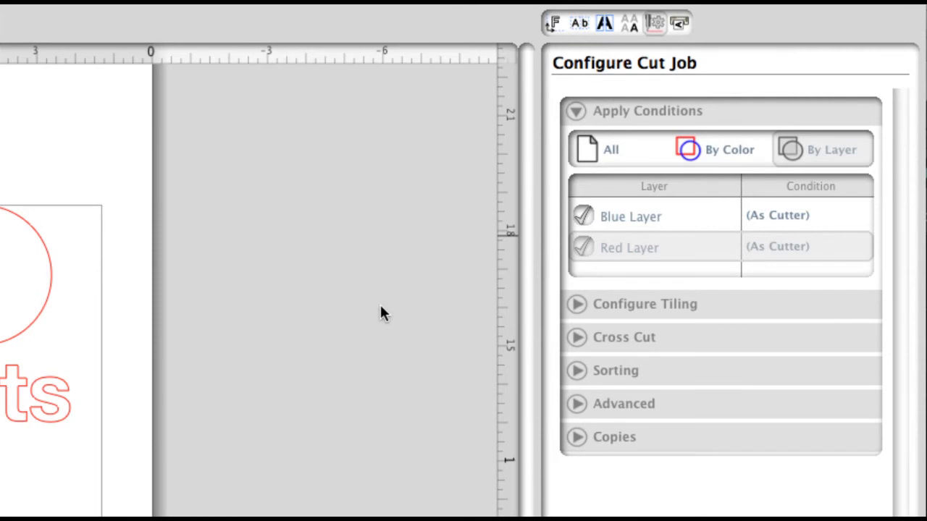
Step: Apply a single cutting condition to all lines, using Condition No. 2
click(651, 154)
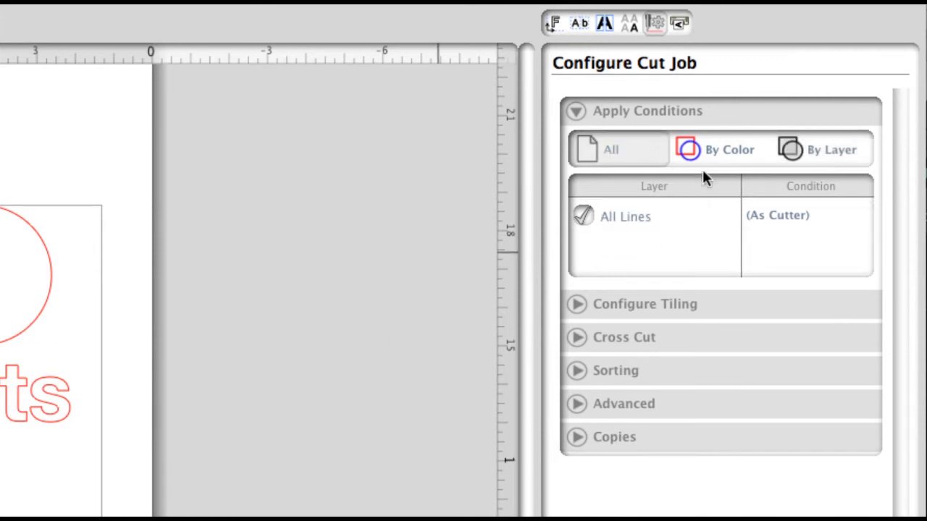
click(798, 212)
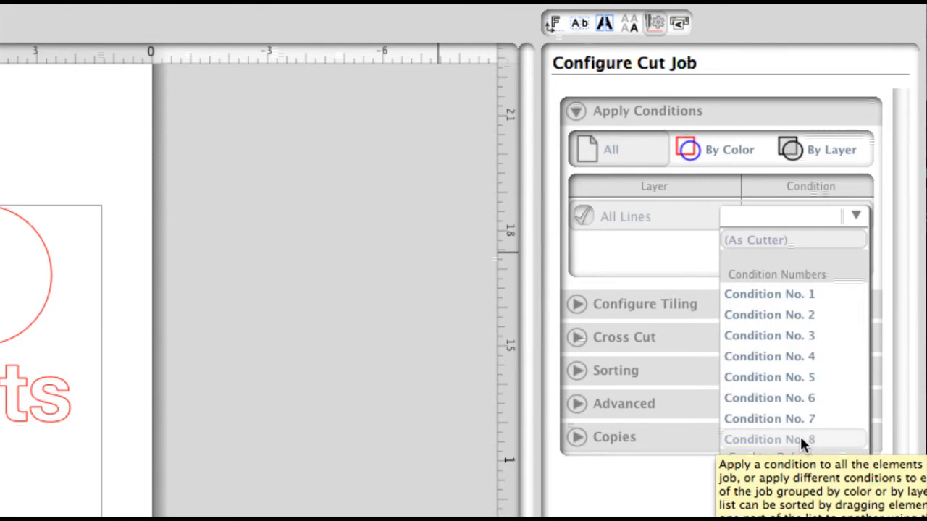
click(798, 315)
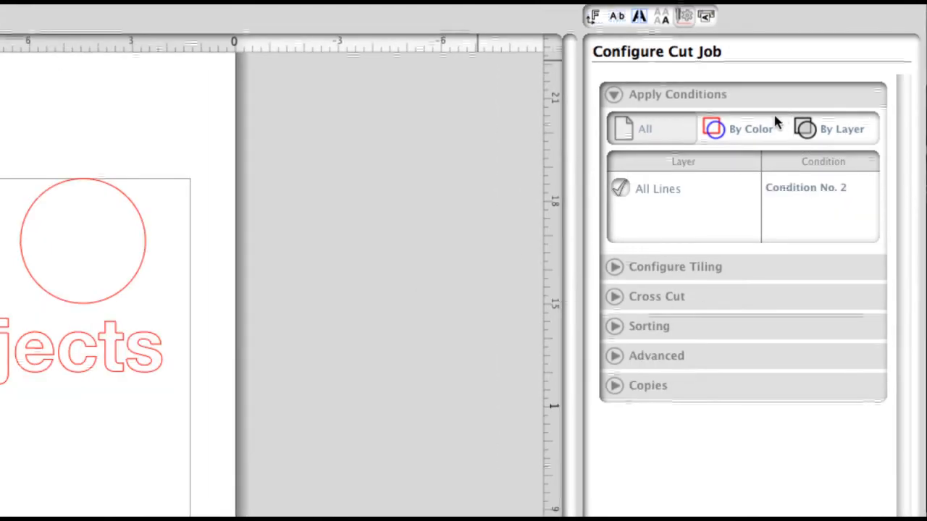
Step: Group the conditions by color, and add a pause after the blue lines
click(746, 125)
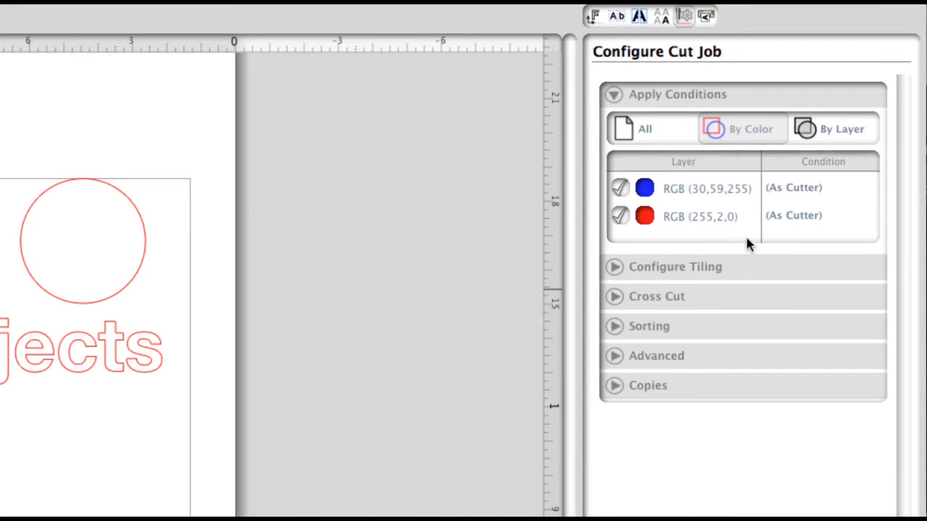
right_click(750, 200)
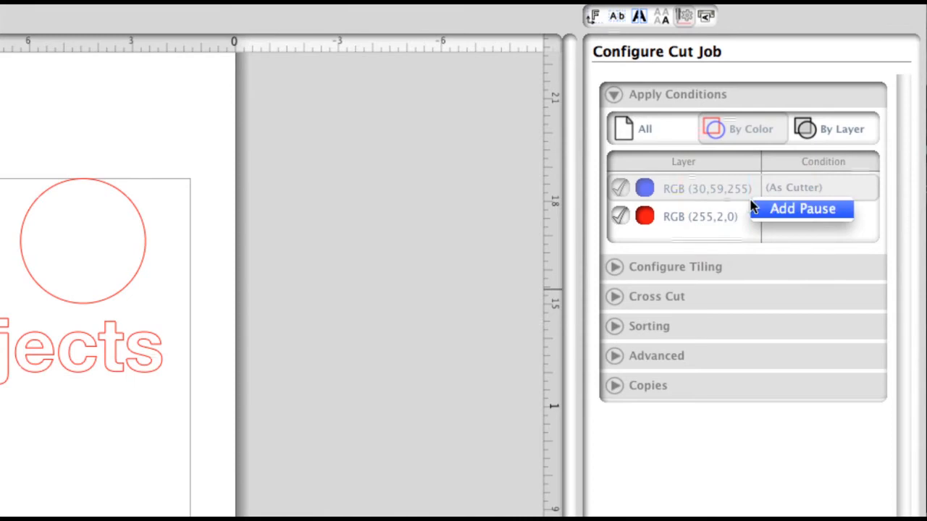
click(776, 211)
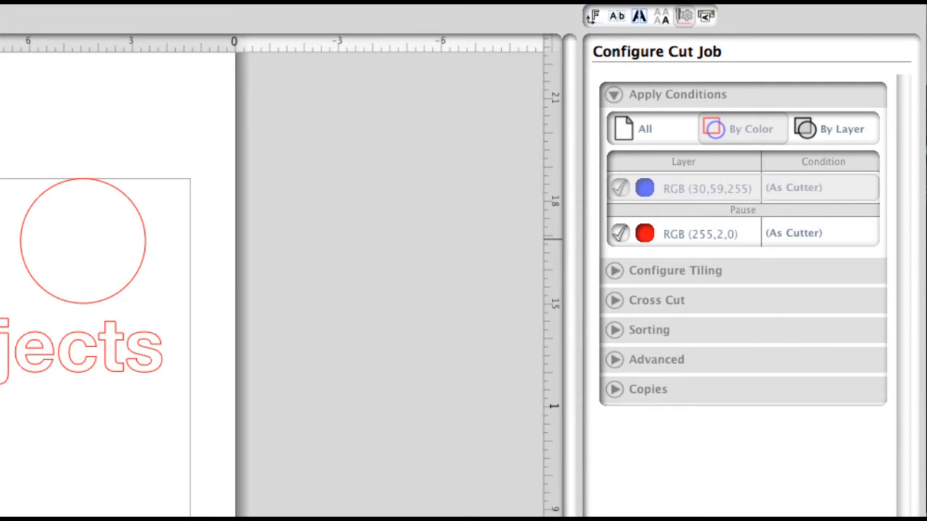
Step: Assign the Fluorescent Film condition to the blue lines, and choose a condition for the red lines
click(831, 189)
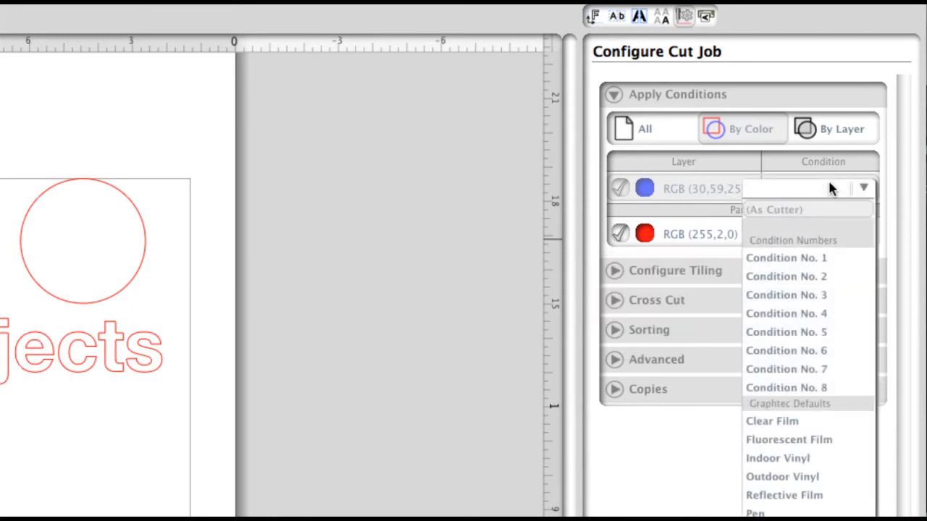
click(781, 428)
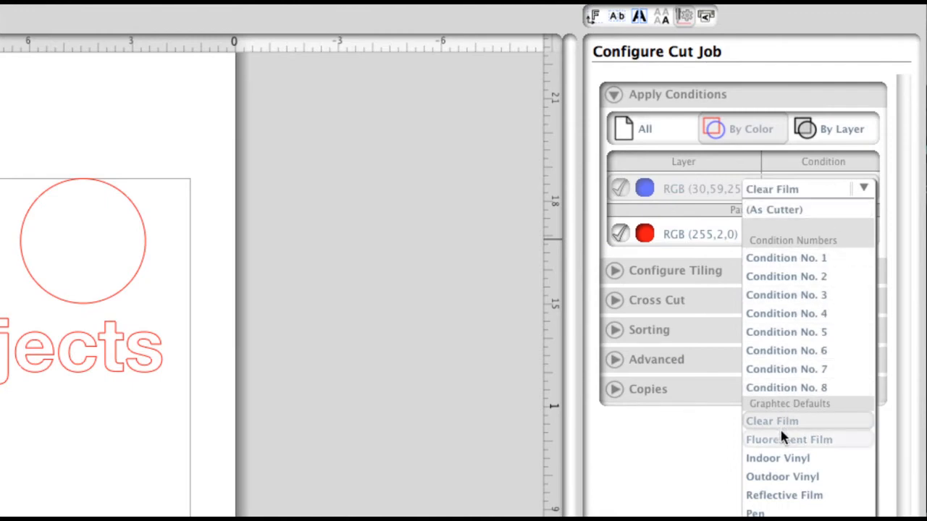
click(778, 436)
click(818, 236)
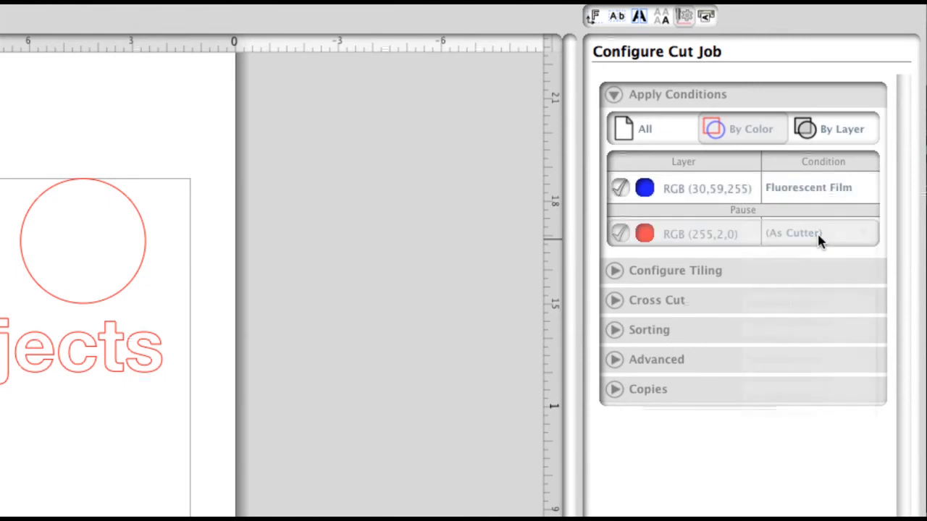
click(798, 507)
Step: Group the conditions by layer, and assign the Normal Cutting preset to the Blue Layer
click(833, 126)
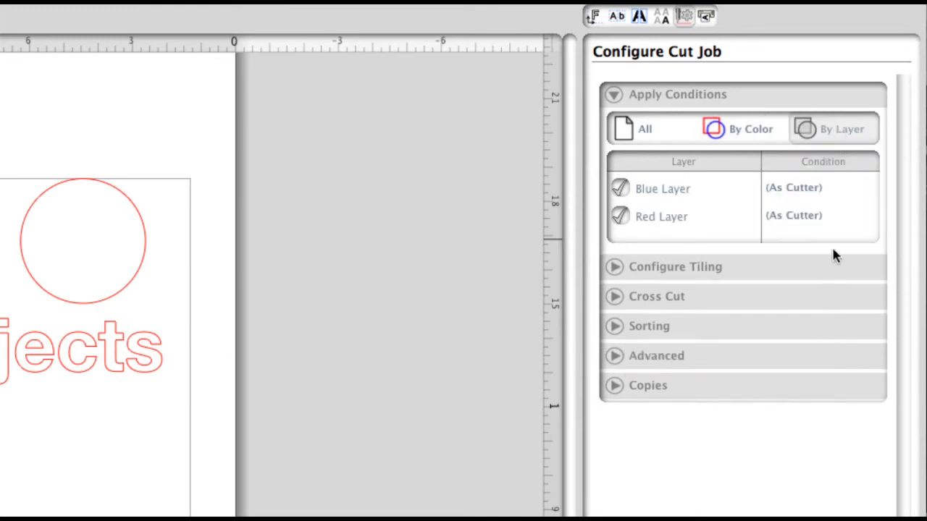
mouse_move(837, 225)
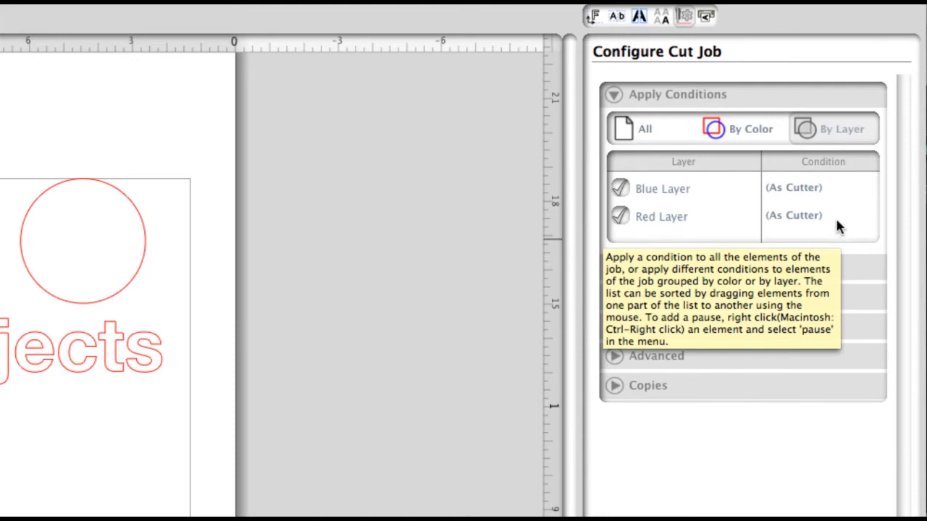
mouse_move(824, 183)
click(815, 188)
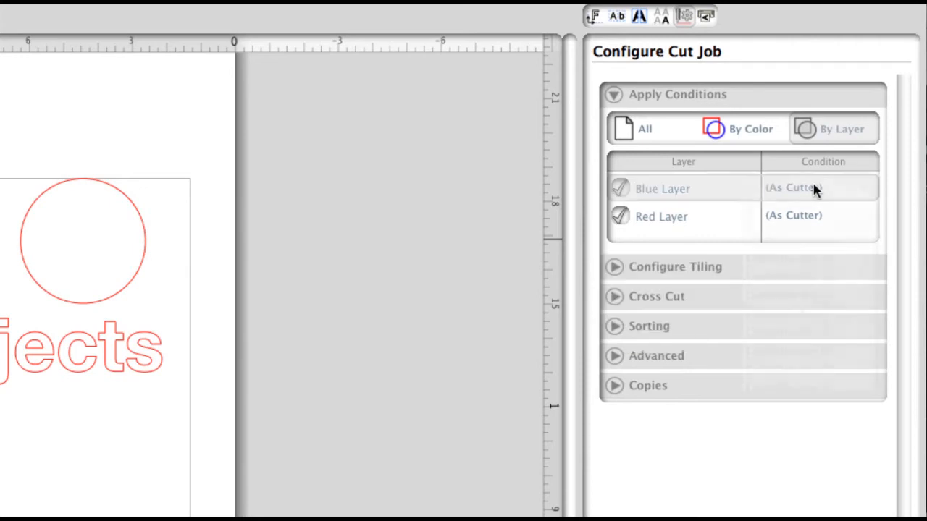
click(813, 181)
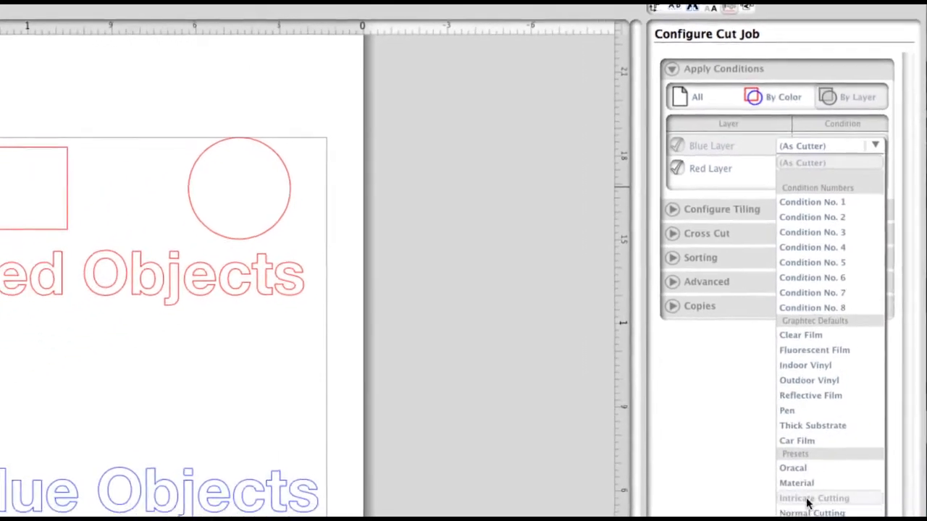
click(812, 511)
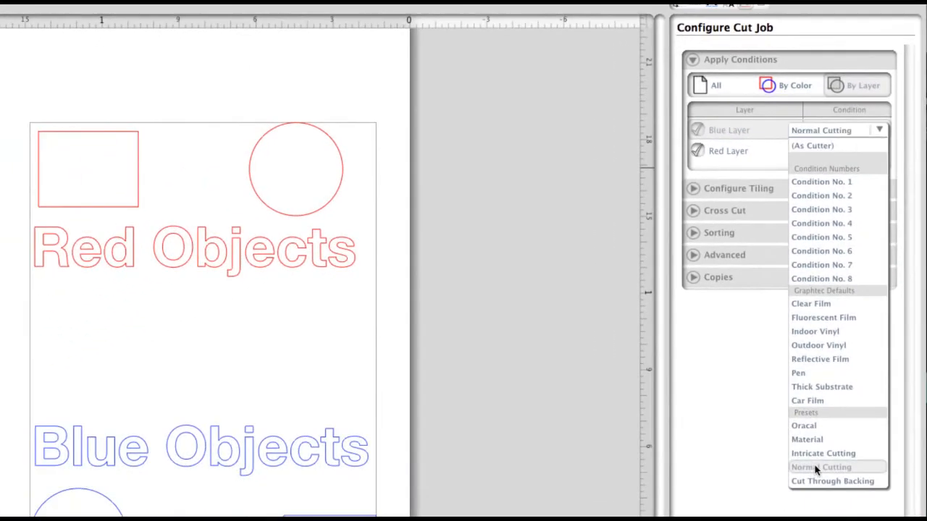
Step: Assign the Cut Through Backing preset to the Red Layer
click(818, 170)
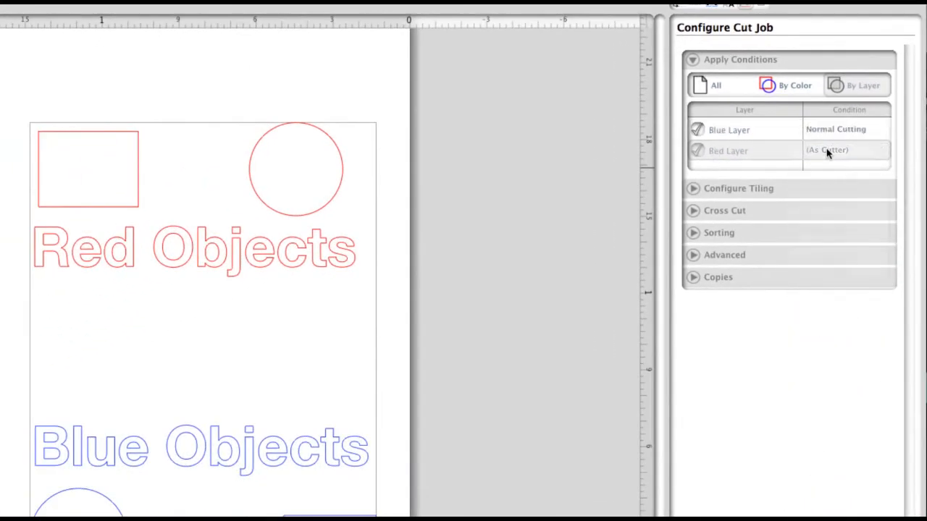
click(828, 152)
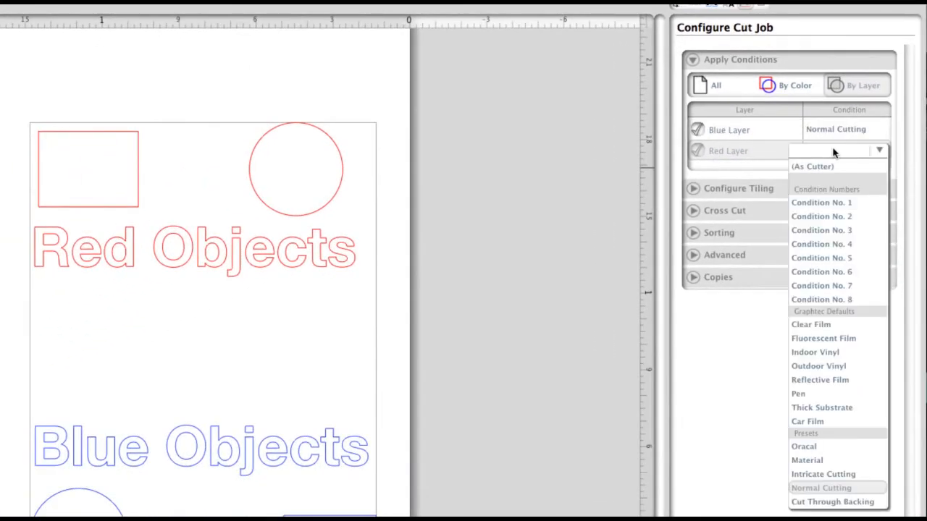
click(813, 503)
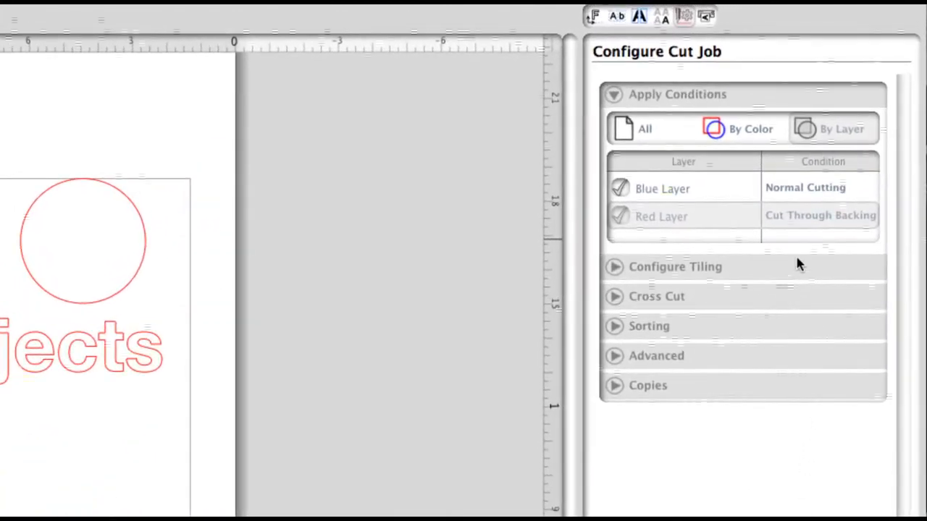
Step: Turn Cut Tiles off in the cut job's tiling configuration and switch it back on
click(795, 235)
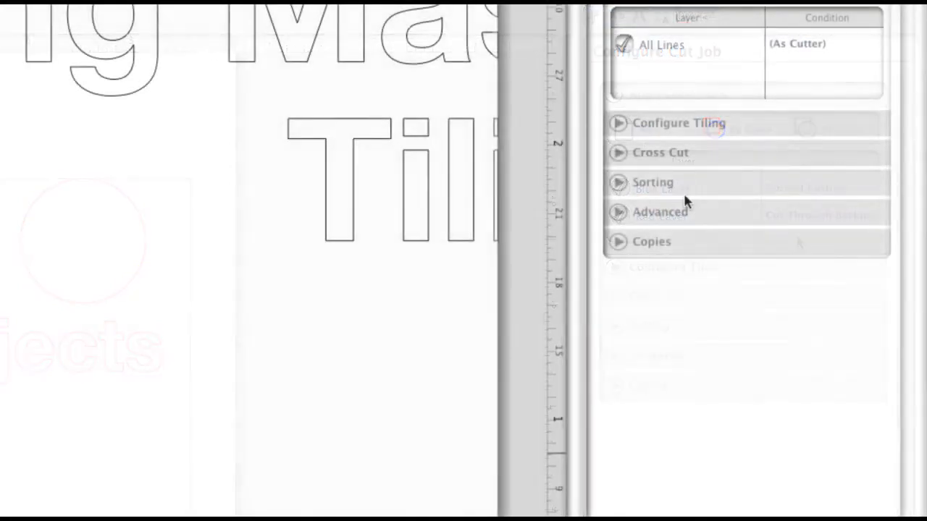
click(618, 124)
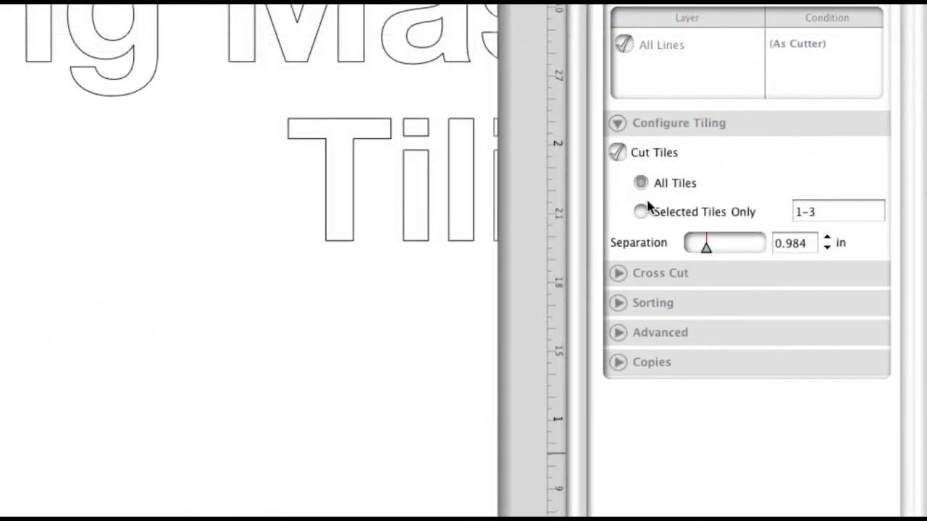
click(617, 153)
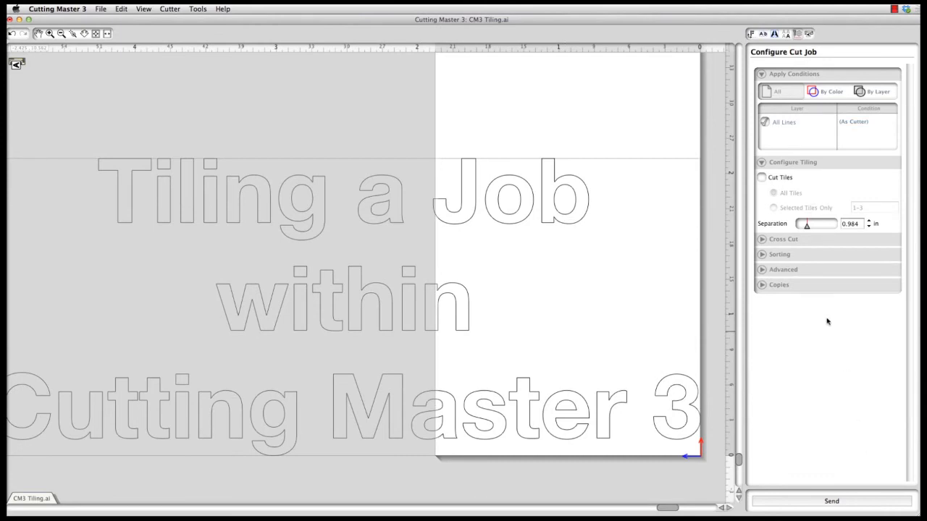
click(761, 178)
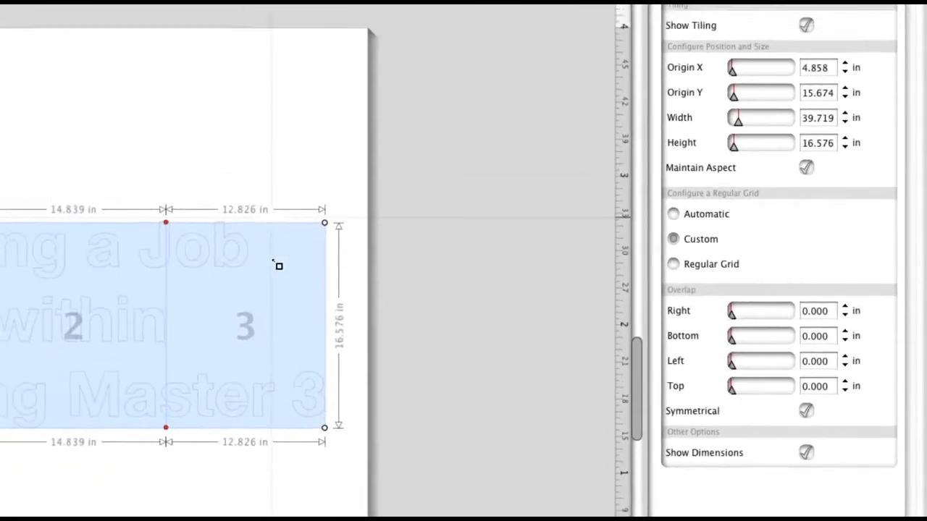
Step: Deselect tiles 2 and 3 in the Tiling settings so only tile 1 is cut, and return to the cut job settings
click(396, 289)
click(241, 301)
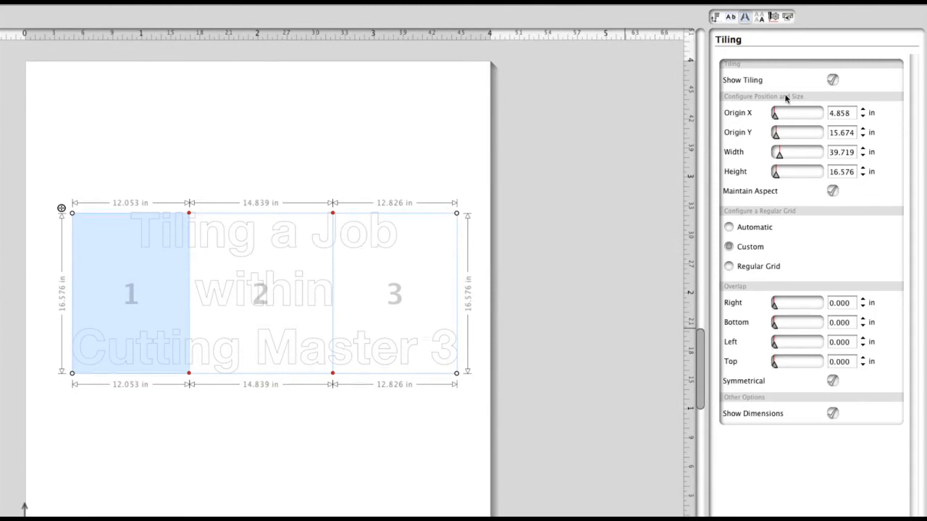
click(775, 15)
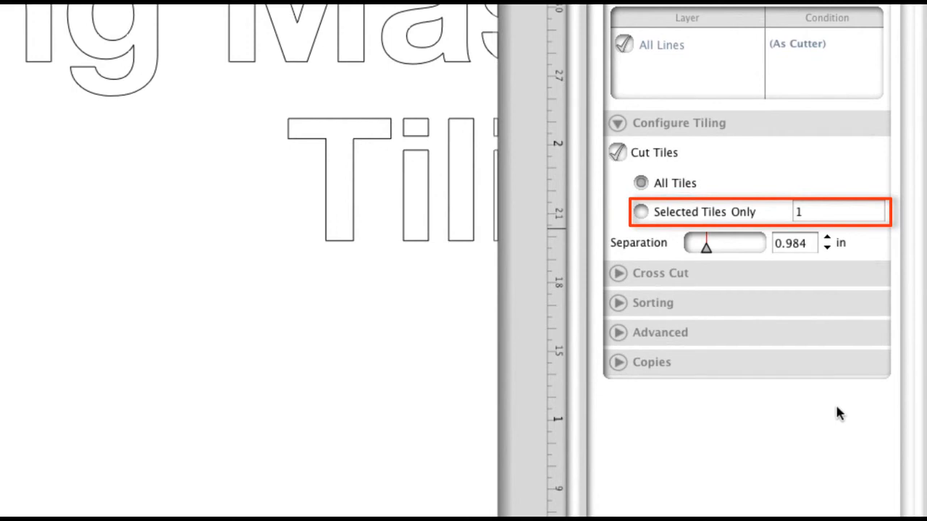
Step: Limit cutting to selected tiles 1-2, and increase the separation between tiles to about 3.2 in
click(641, 213)
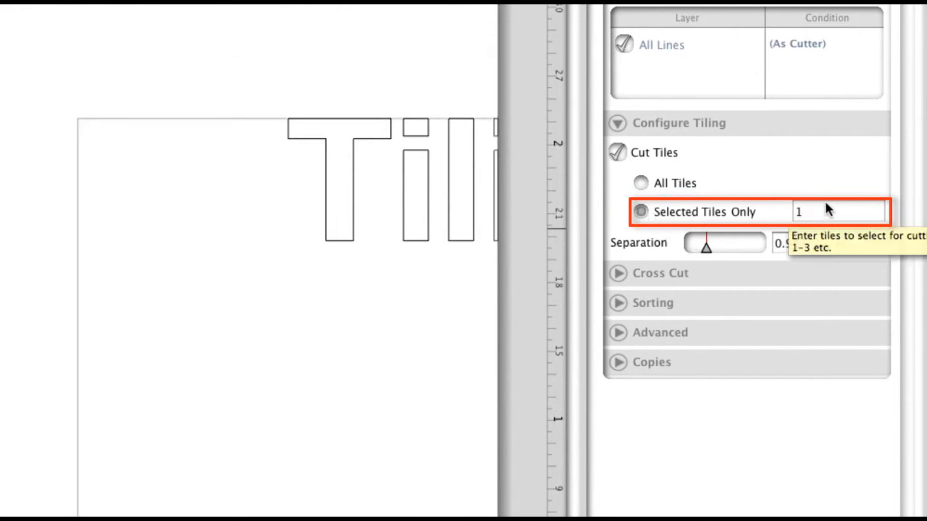
text(, 3)
key(BackSpace)
text(2)
key(BackSpace)
key(BackSpace)
key(BackSpace)
text(-2)
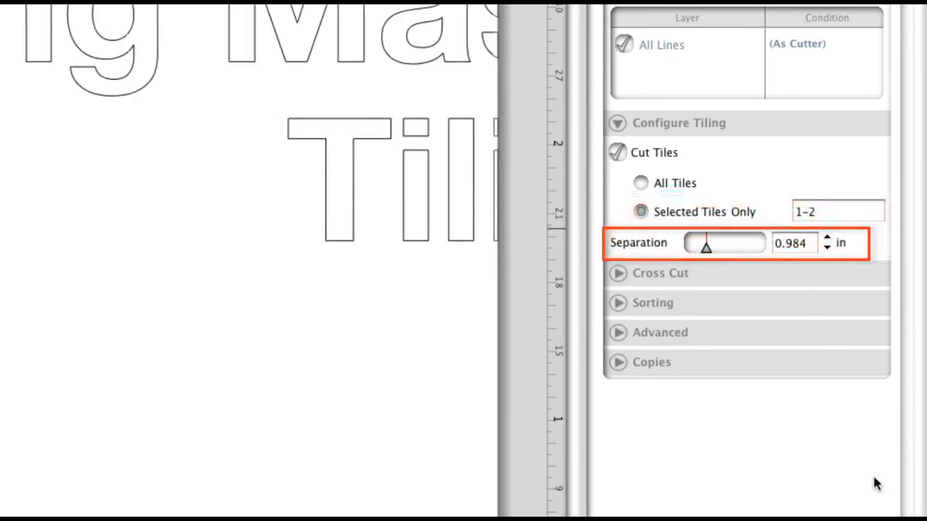
drag(706, 245, 749, 250)
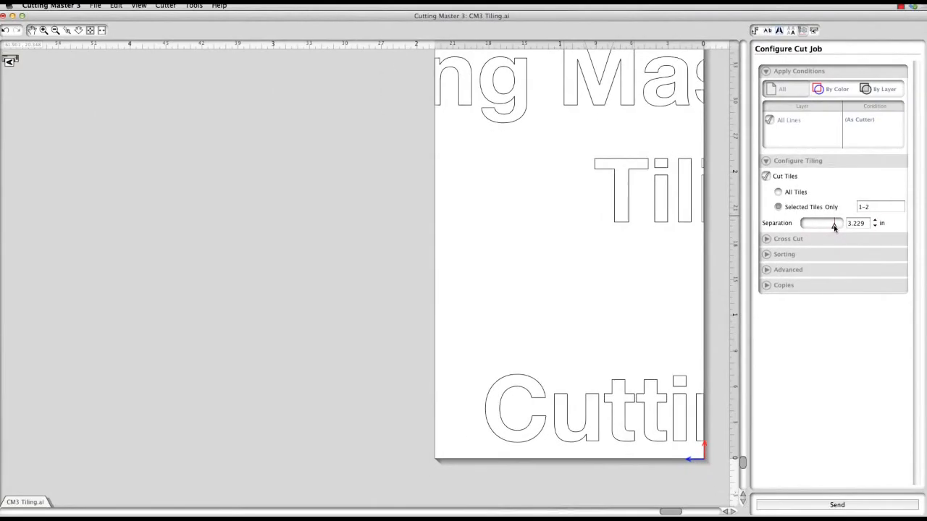
mouse_move(833, 226)
mouse_down()
mouse_move(813, 226)
mouse_move(832, 226)
mouse_up()
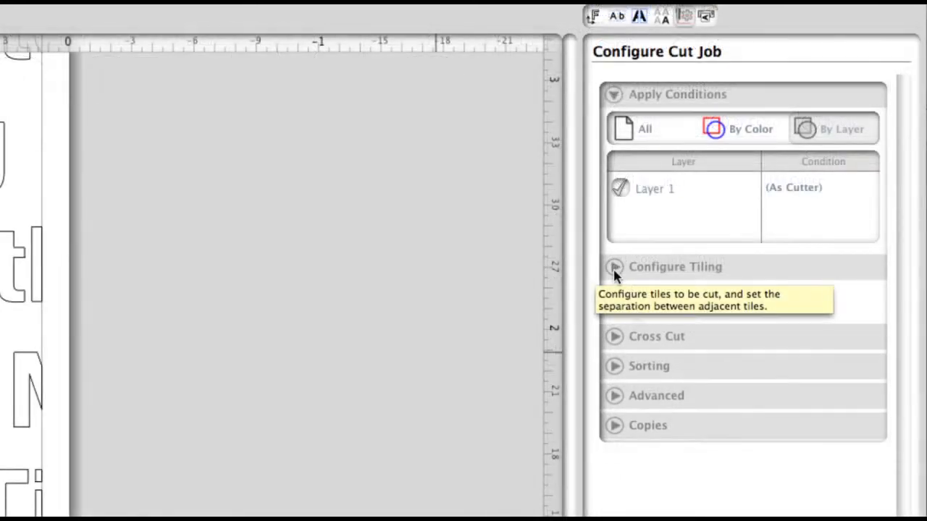
Step: Set cross cutting to run after the job instead of before it, and raise the Rows & Tiles interval
click(614, 336)
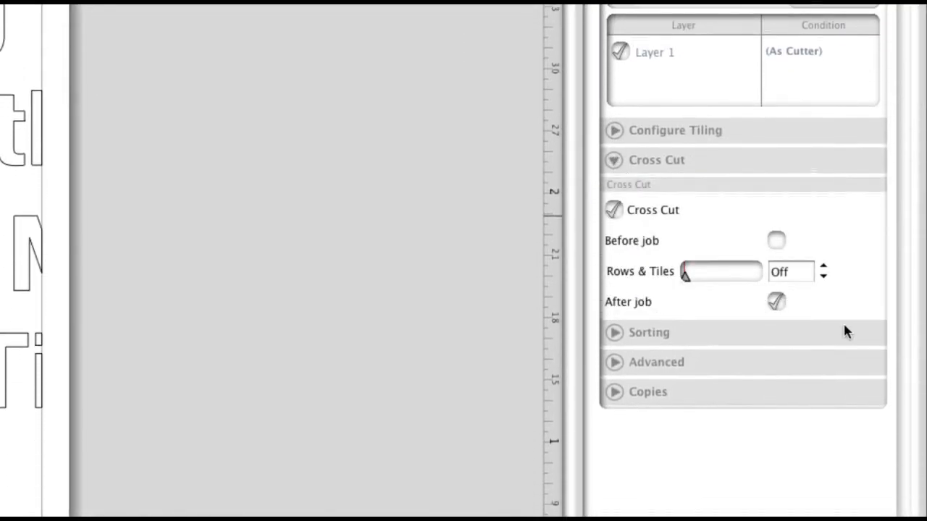
click(612, 210)
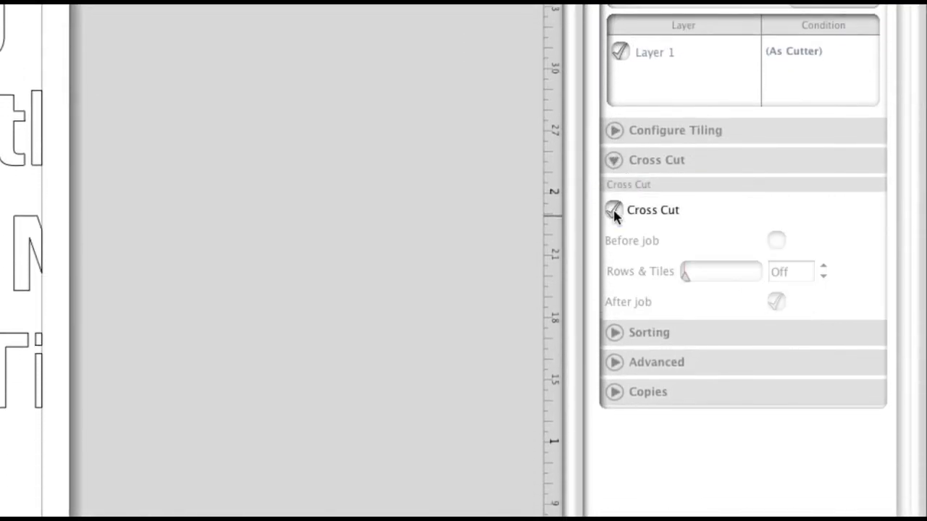
click(613, 210)
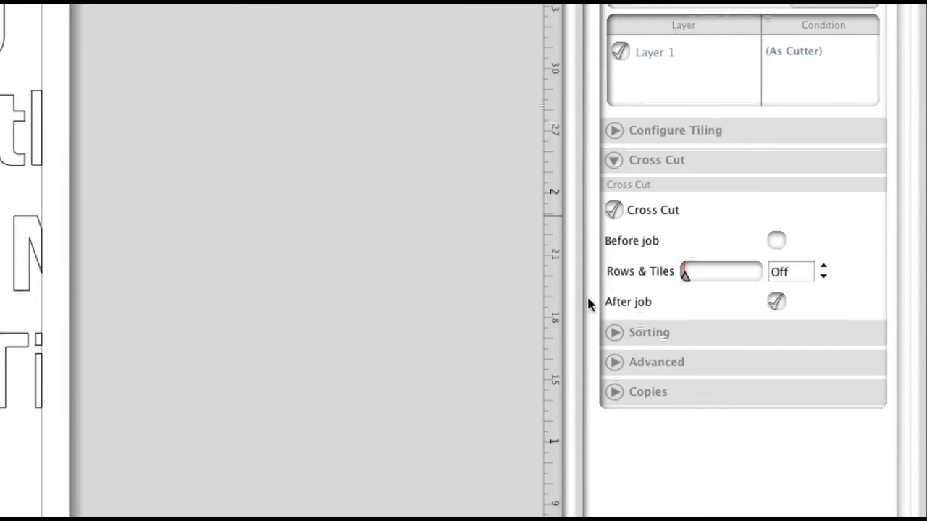
click(776, 240)
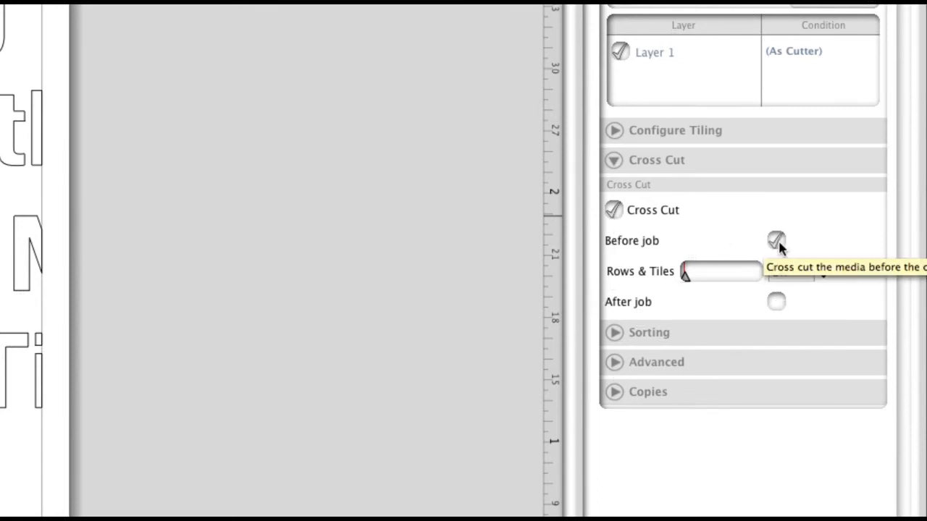
click(775, 304)
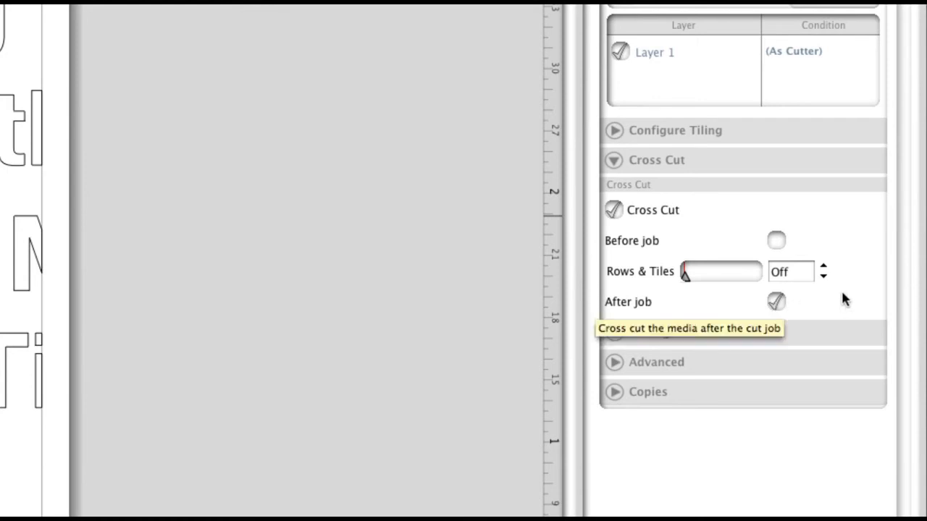
click(824, 267)
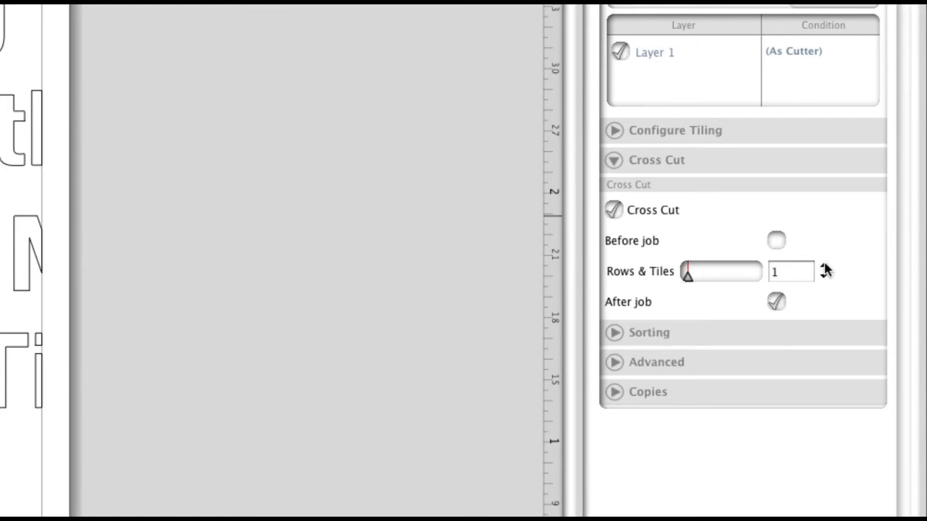
click(825, 267)
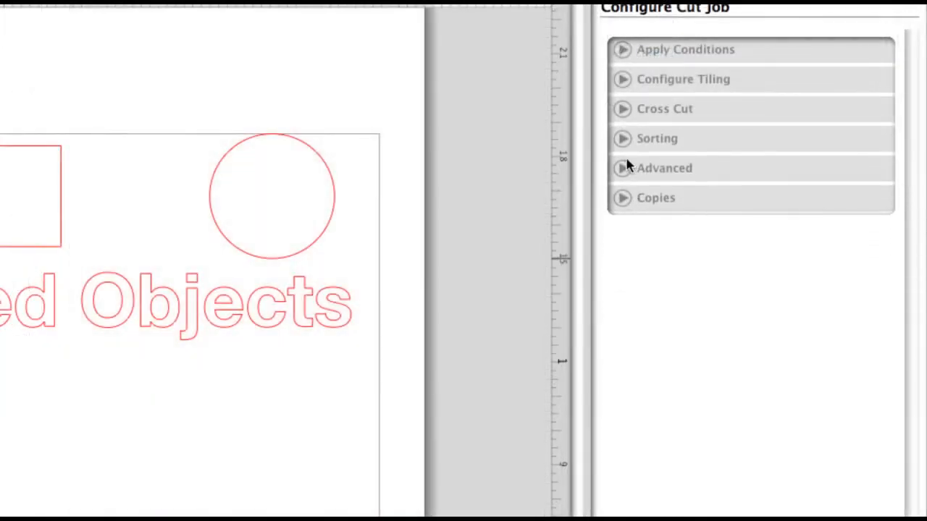
Step: Review the cut job's layer and cut line sorting options, and open its Advanced settings
click(622, 139)
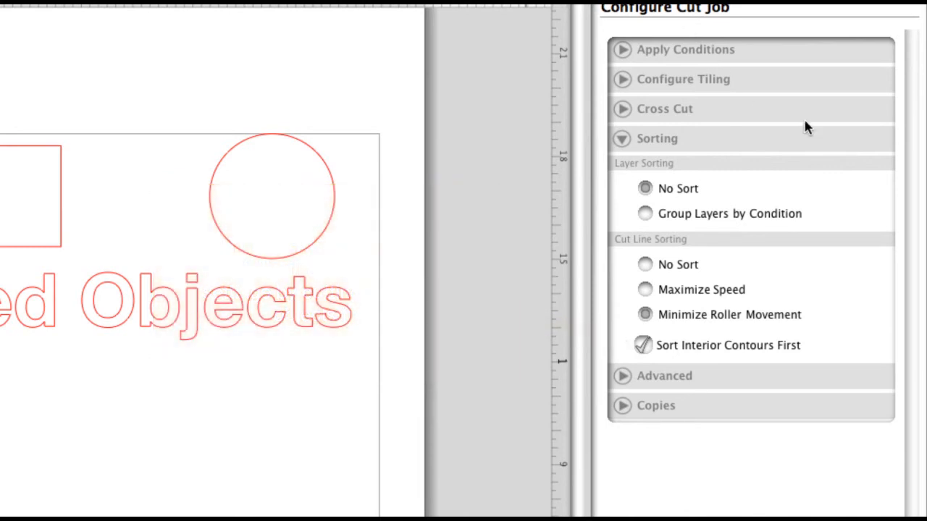
click(622, 139)
click(622, 168)
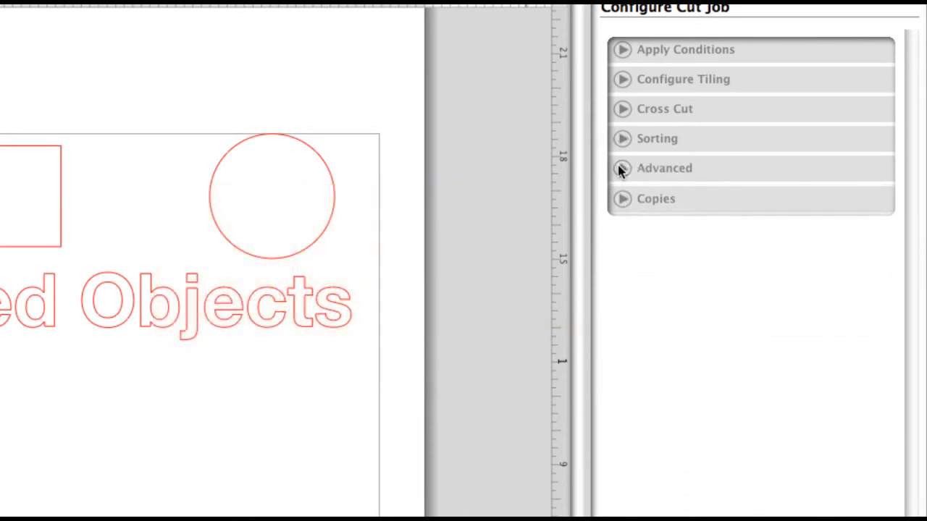
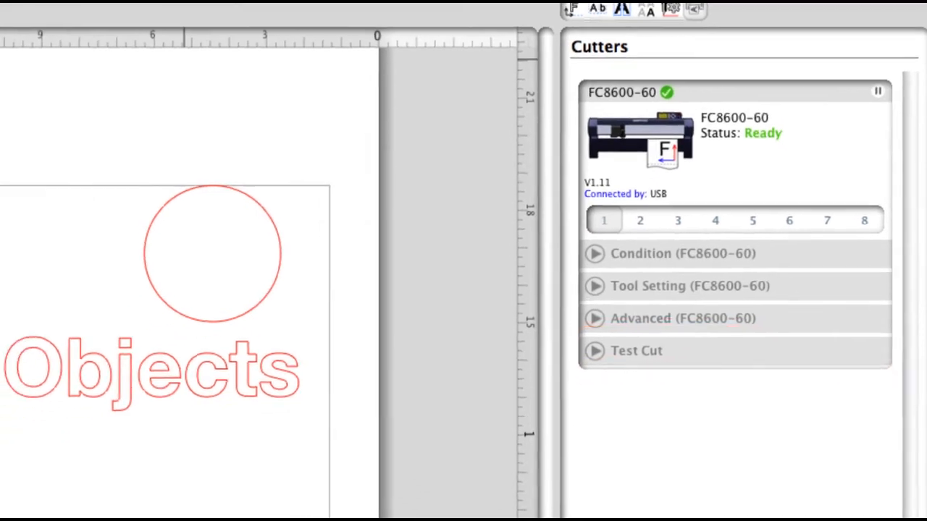
Step: Look over the Condition and Tool Setting sections of the FC8600-60 cutter
click(595, 253)
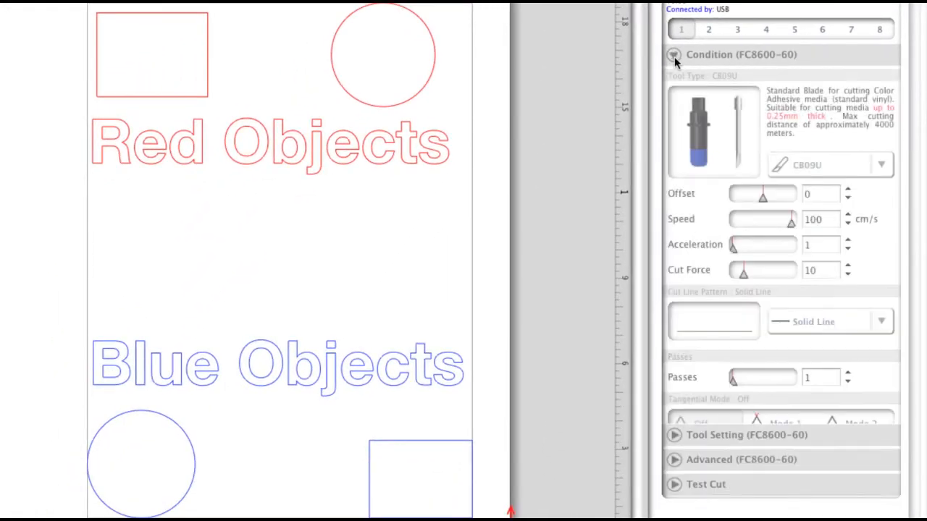
click(674, 57)
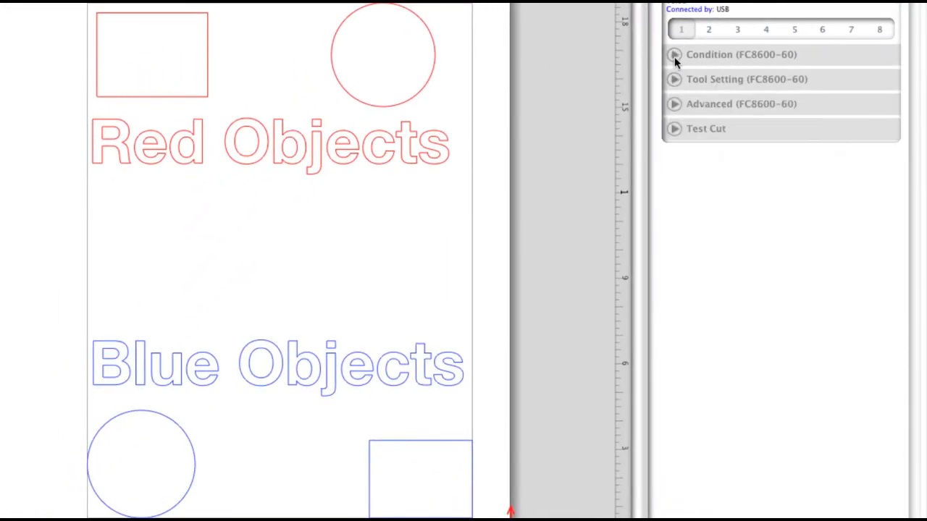
click(674, 80)
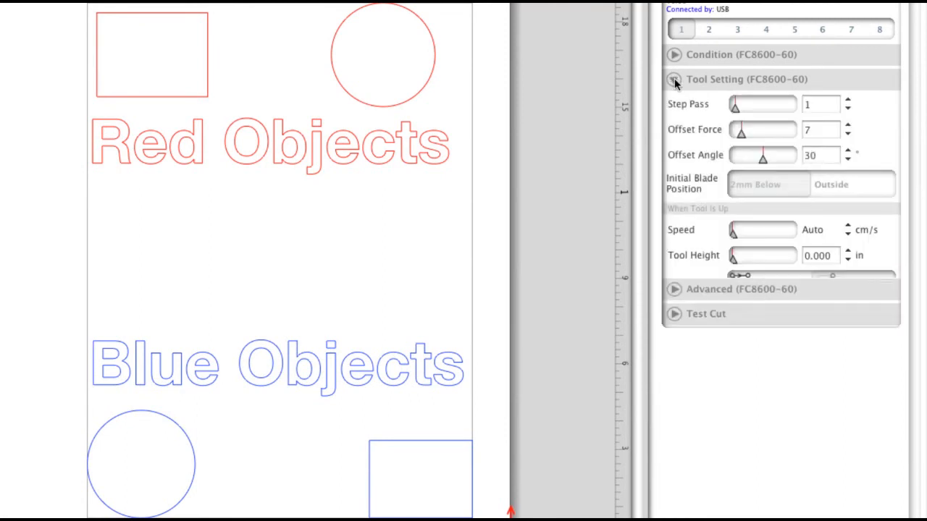
click(674, 79)
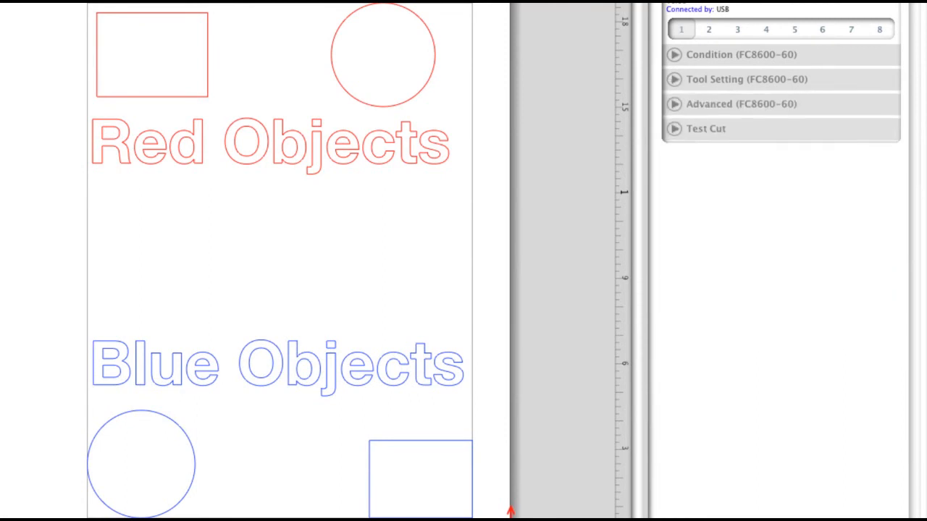
Step: Compare the Condition settings of cutter conditions 1, 3 and 4, and return to condition 1
click(674, 55)
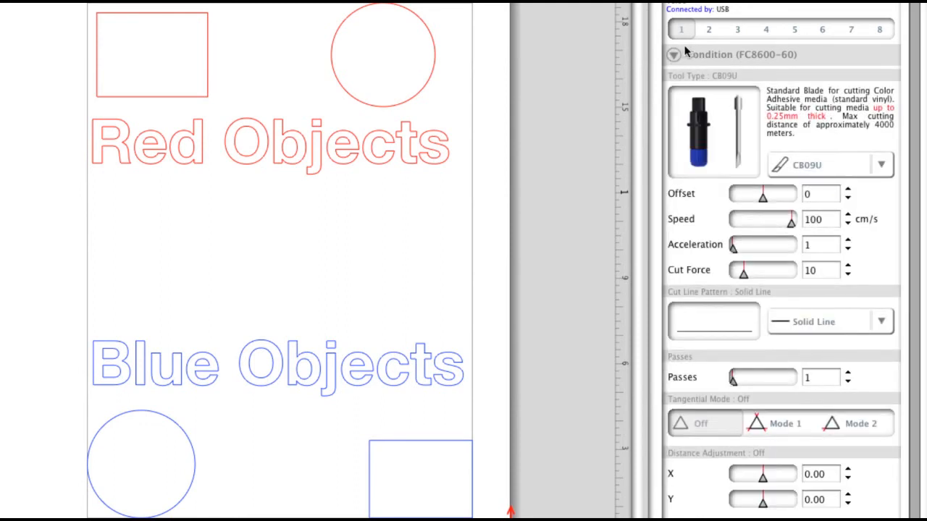
click(736, 30)
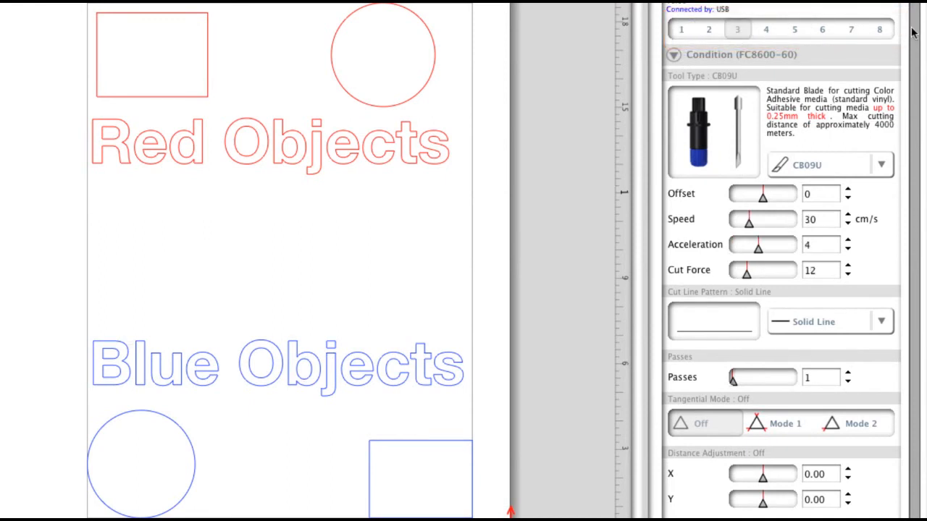
click(765, 30)
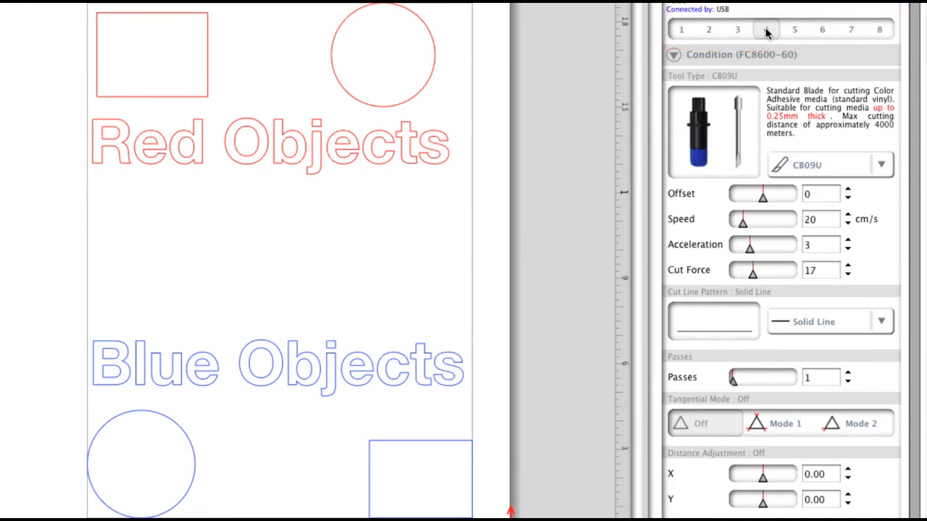
click(680, 30)
click(672, 56)
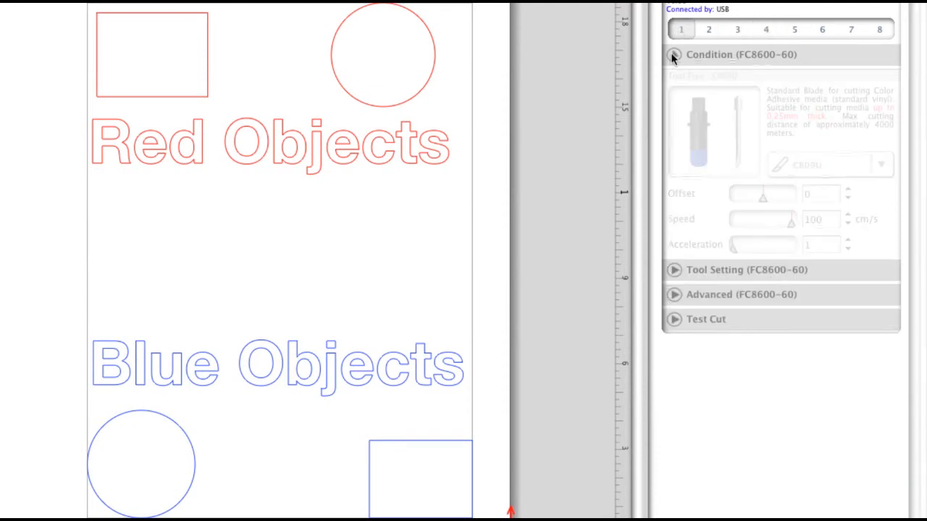
Step: Review the cutter's Tool Setting, Advanced and Test Cut sections in turn, closing each one
click(673, 79)
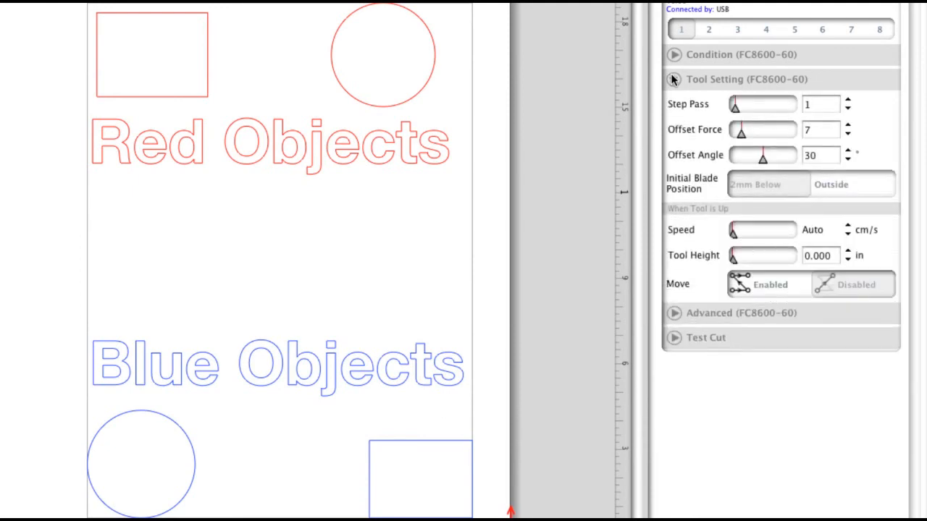
click(673, 80)
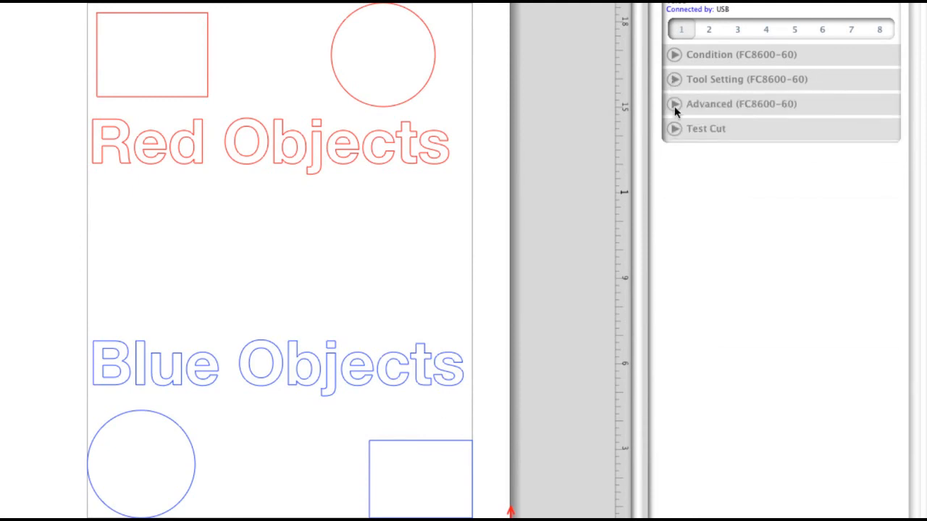
click(674, 104)
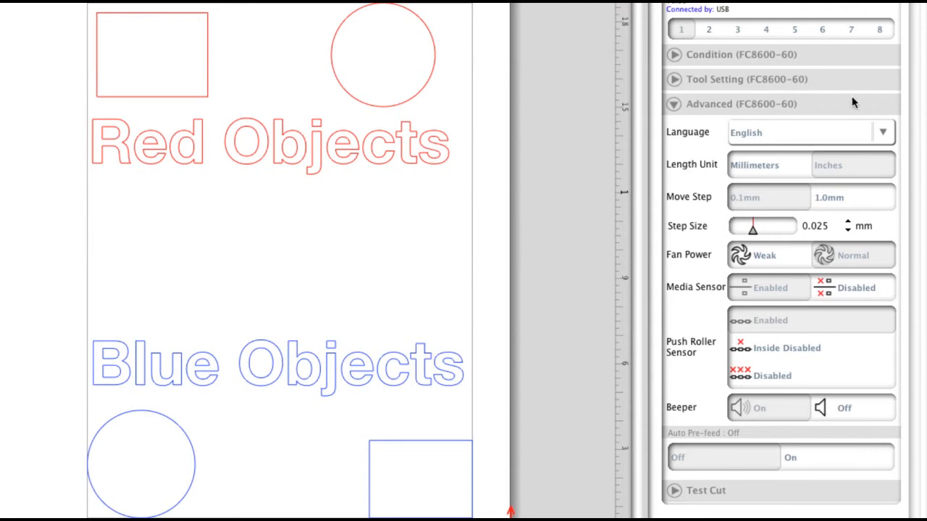
click(673, 104)
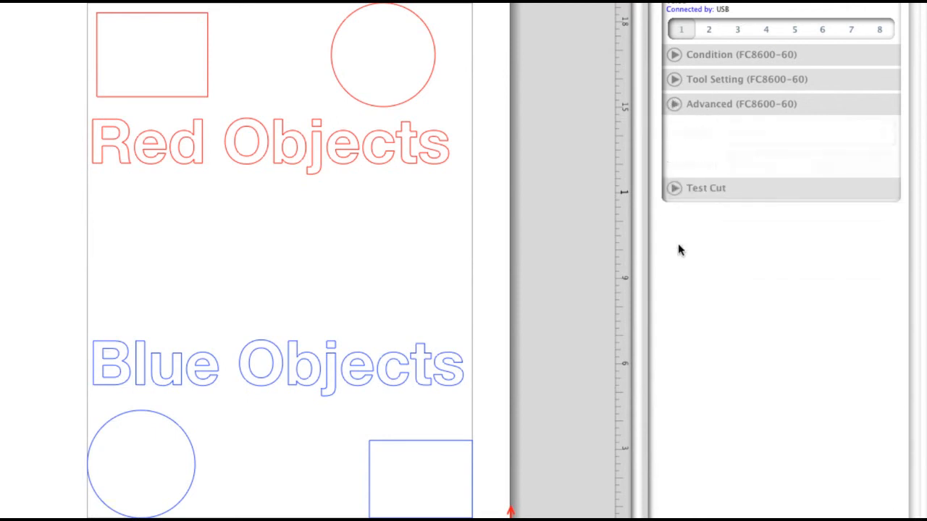
click(673, 129)
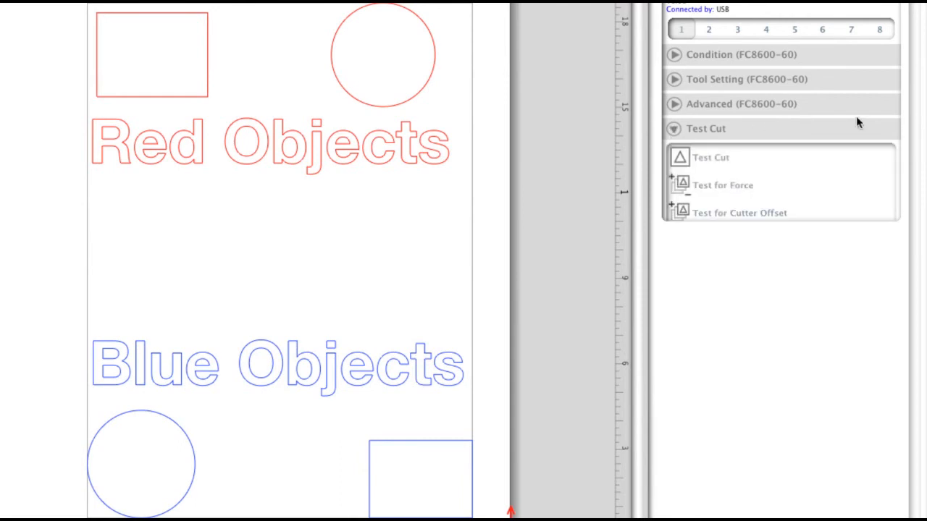
click(674, 129)
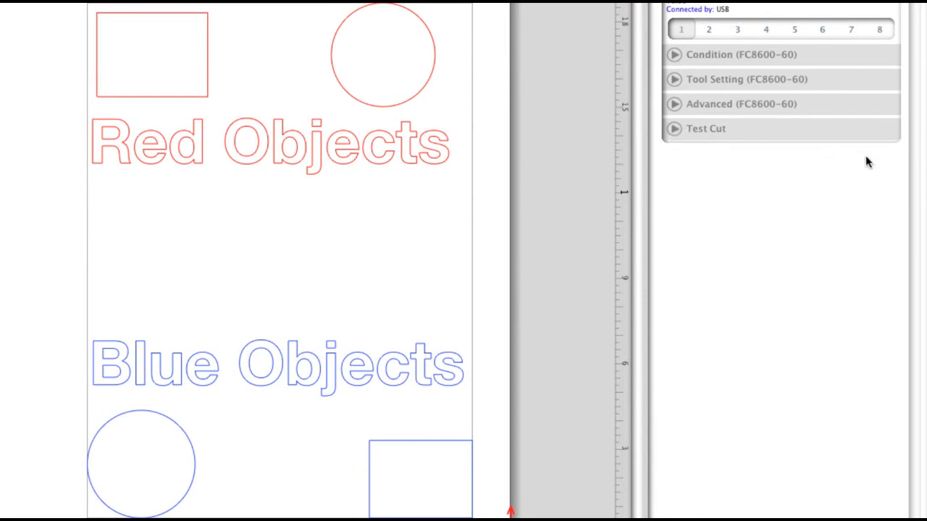
Step: Review the FC8600-60's Condition settings, including the available cut line patterns and the passes
click(673, 56)
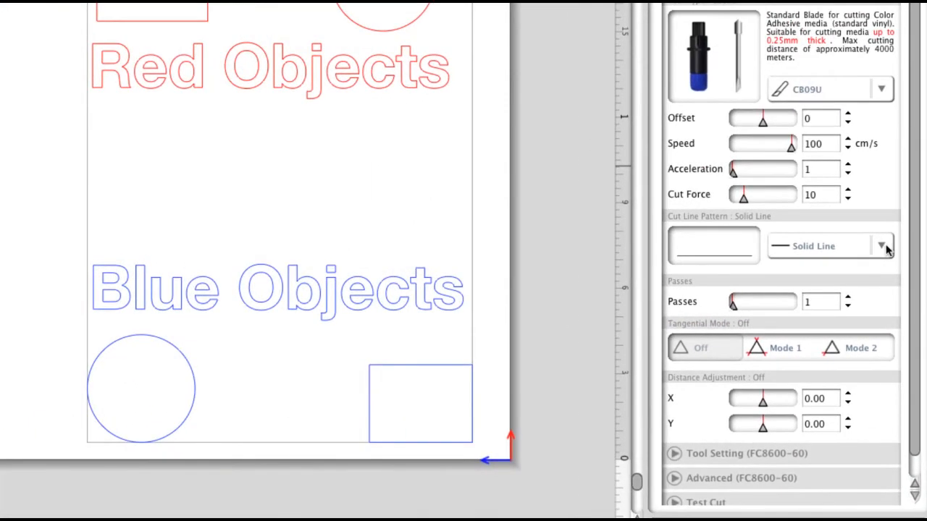
click(883, 247)
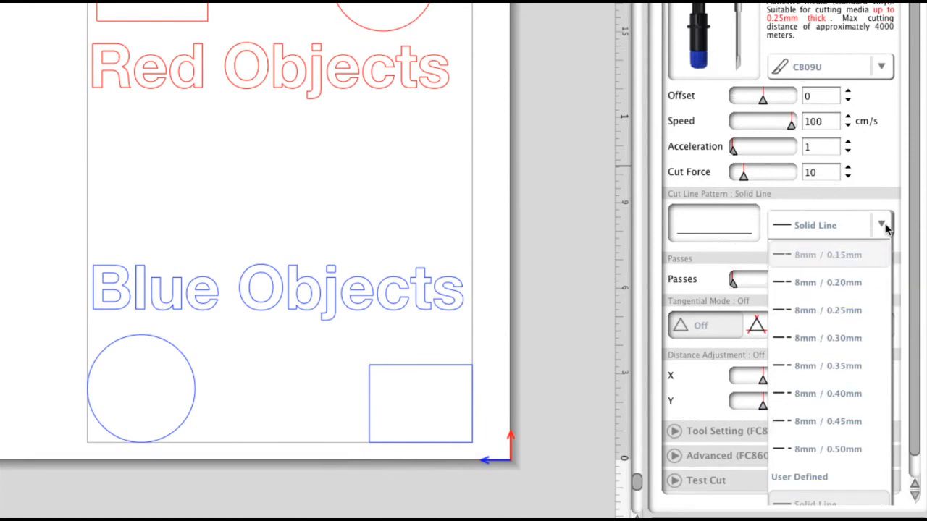
click(885, 226)
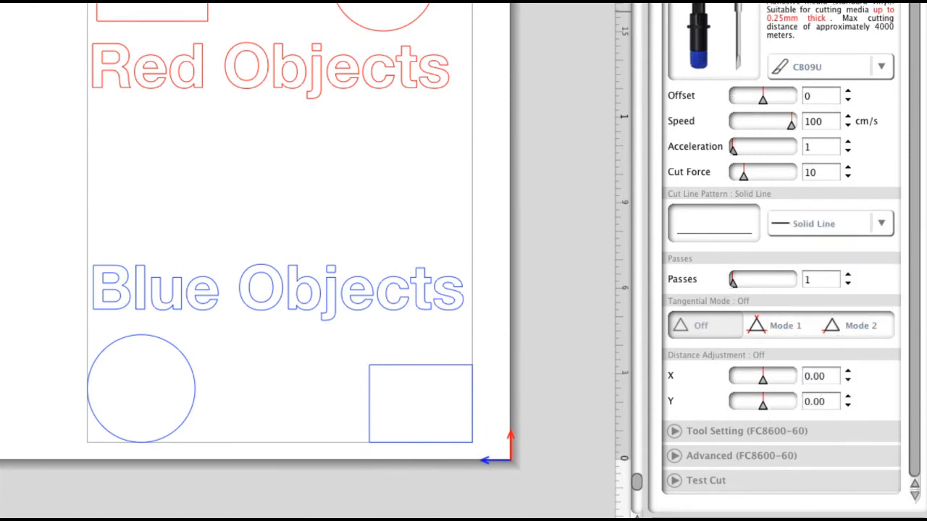
mouse_move(732, 285)
mouse_down()
mouse_move(744, 286)
mouse_move(732, 285)
mouse_up()
Step: Turn on Auto Pre-feed in the FC8600-60's Advanced settings
click(674, 3)
click(674, 30)
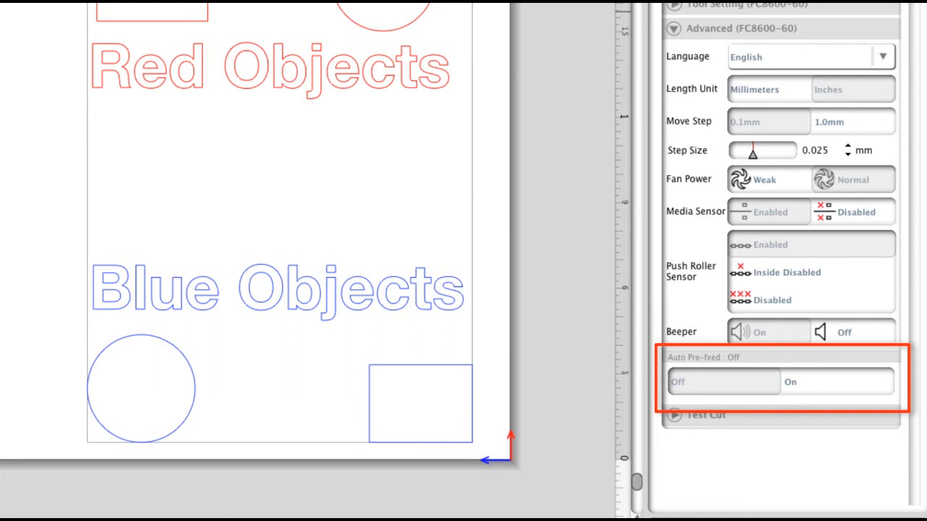
click(843, 379)
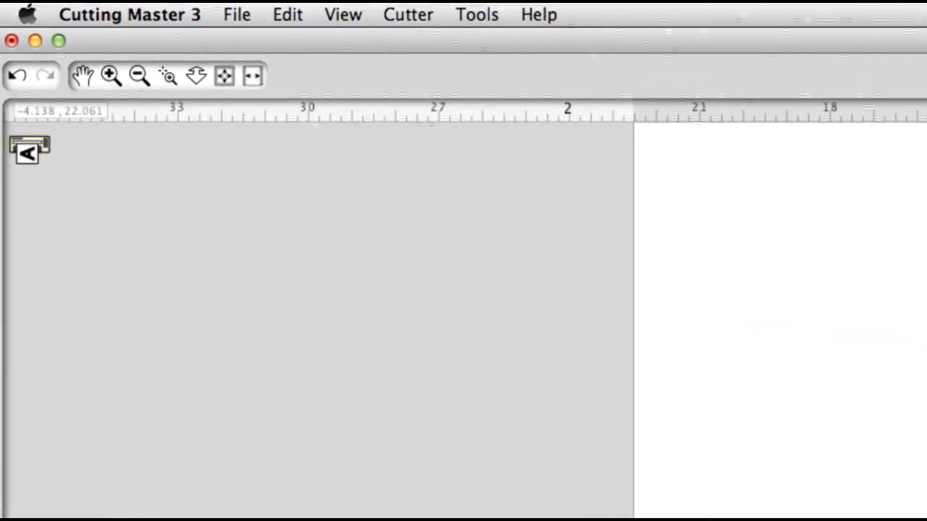
Step: Open Define Conditions and expand the Graphtec Defaults presets
click(237, 14)
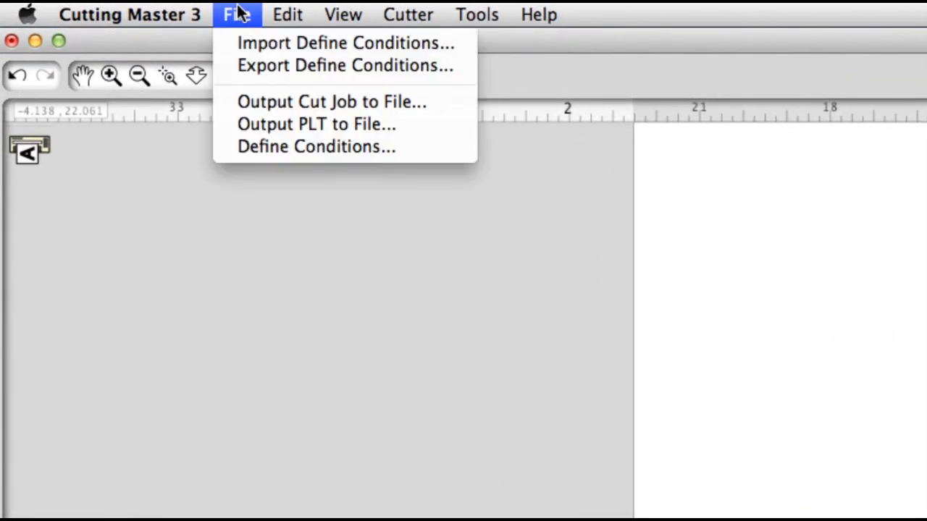
click(253, 147)
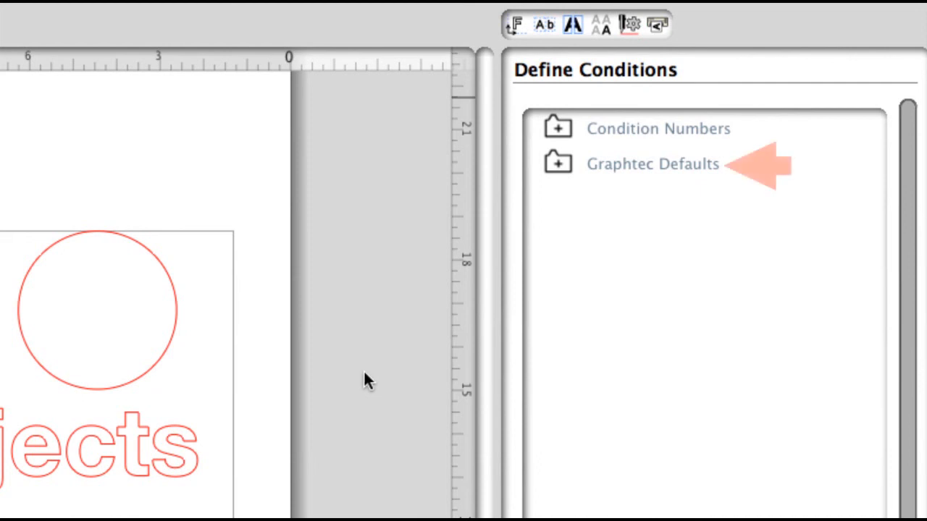
click(558, 162)
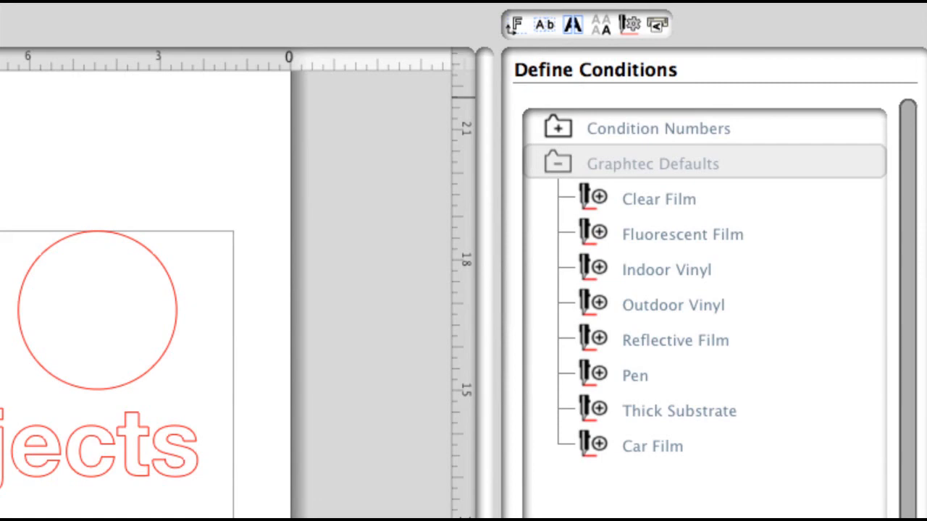
Step: Review the Car Film condition's settings and tool type choices, and return to all conditions
mouse_move(666, 439)
click(844, 445)
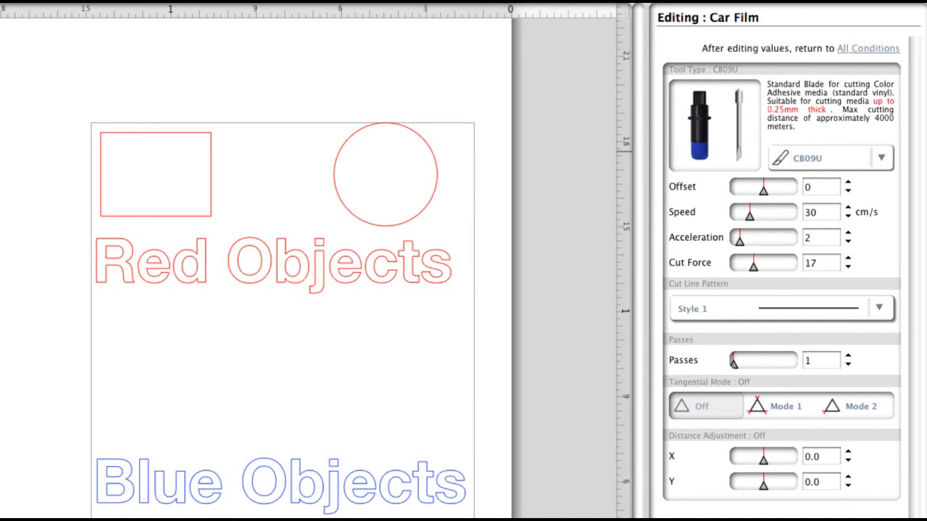
click(775, 158)
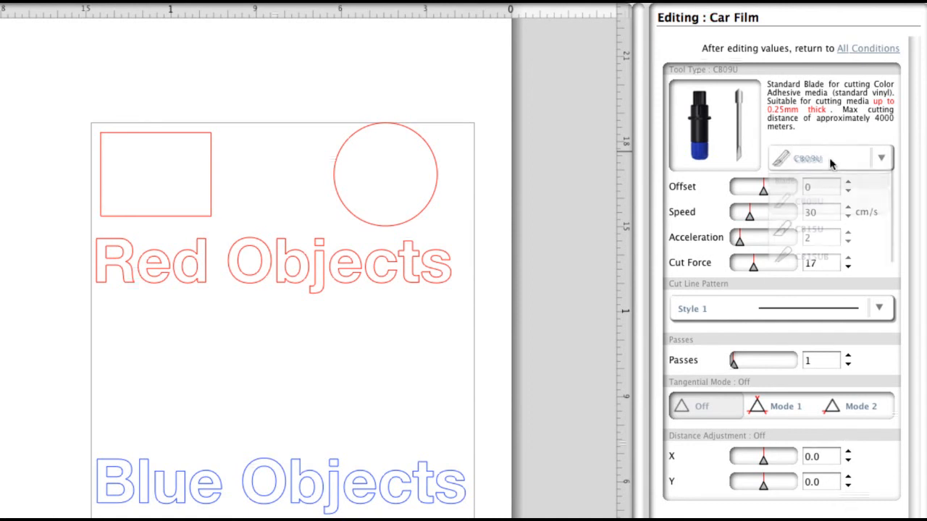
click(831, 164)
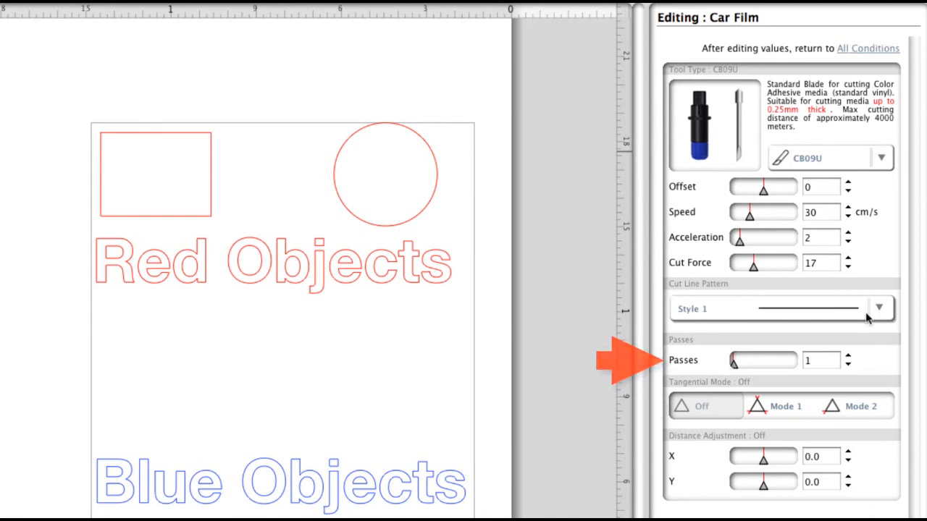
click(866, 47)
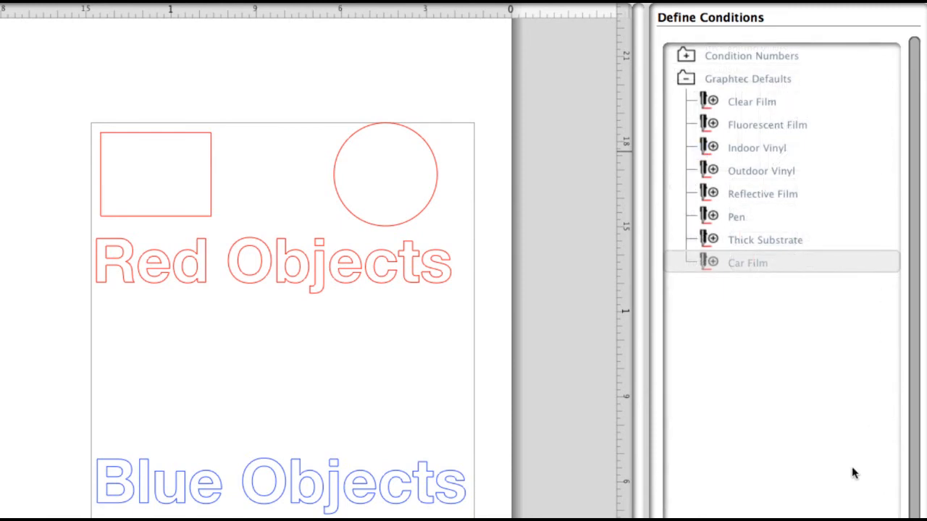
Step: Add a new material named Oracal 951 Premium cast to the defined conditions
right_click(728, 309)
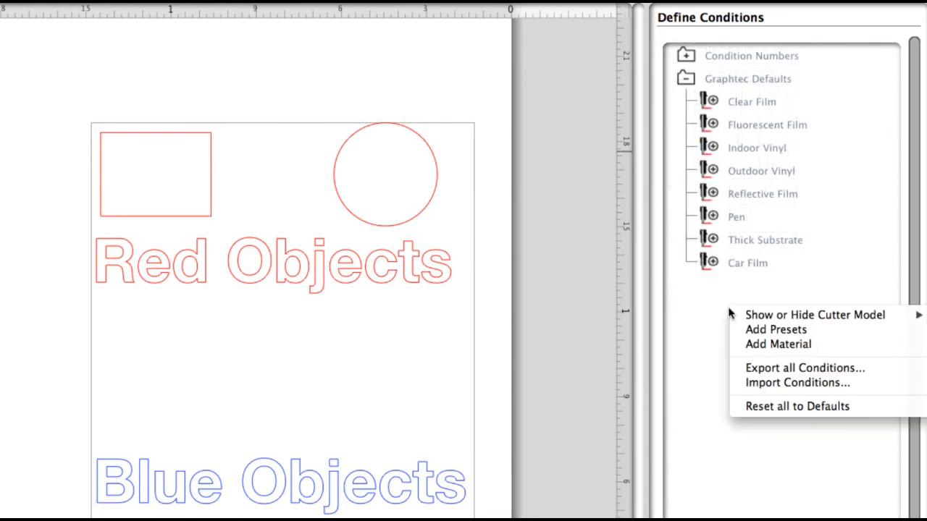
click(751, 344)
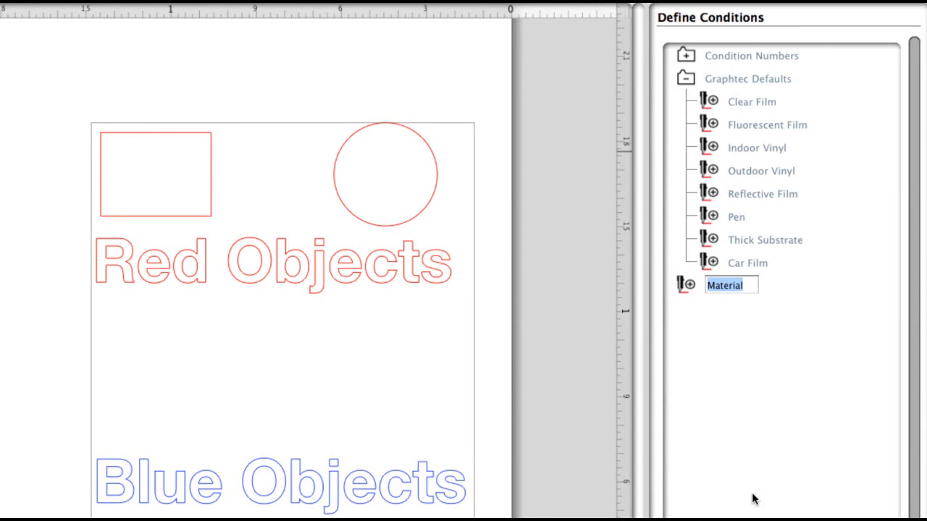
text(Ora)
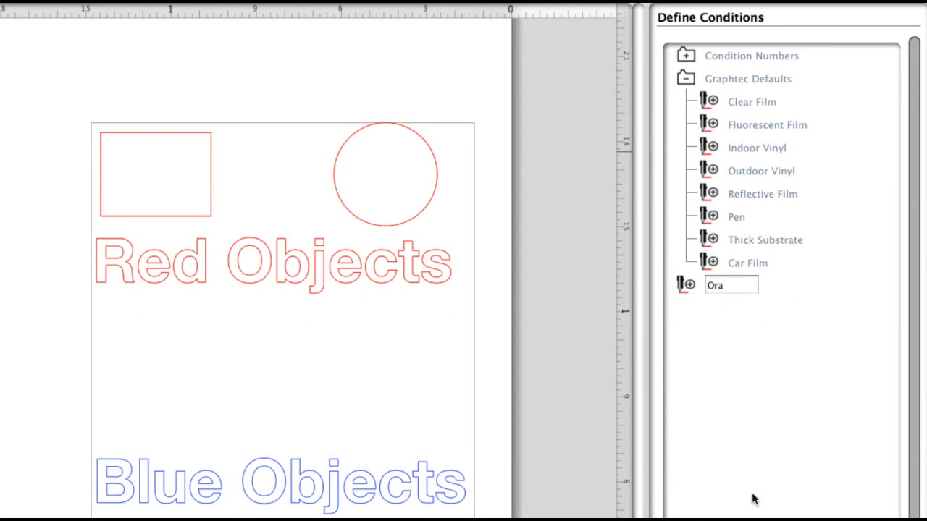
text(cal 951 Premium)
text( cast)
key(Return)
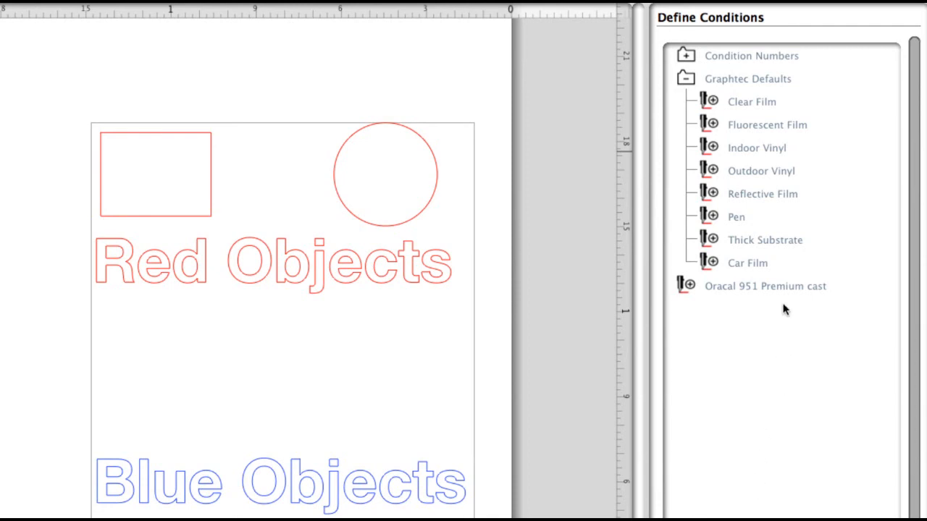
Step: Set the Oracal 951 Premium cast material to speed 50 cm/s, acceleration 4 and cut force 15, and return to all conditions
mouse_move(780, 291)
click(872, 286)
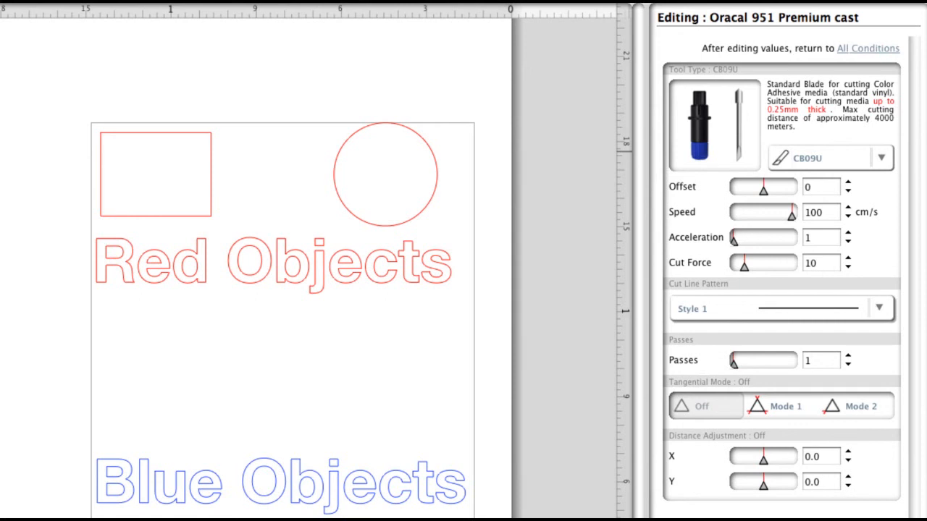
drag(794, 219, 762, 226)
click(846, 233)
click(847, 233)
click(846, 233)
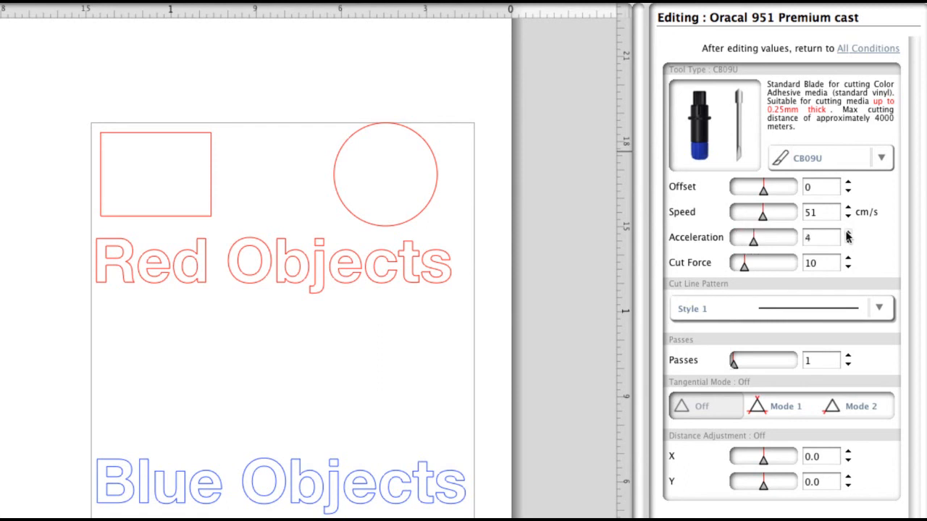
click(848, 216)
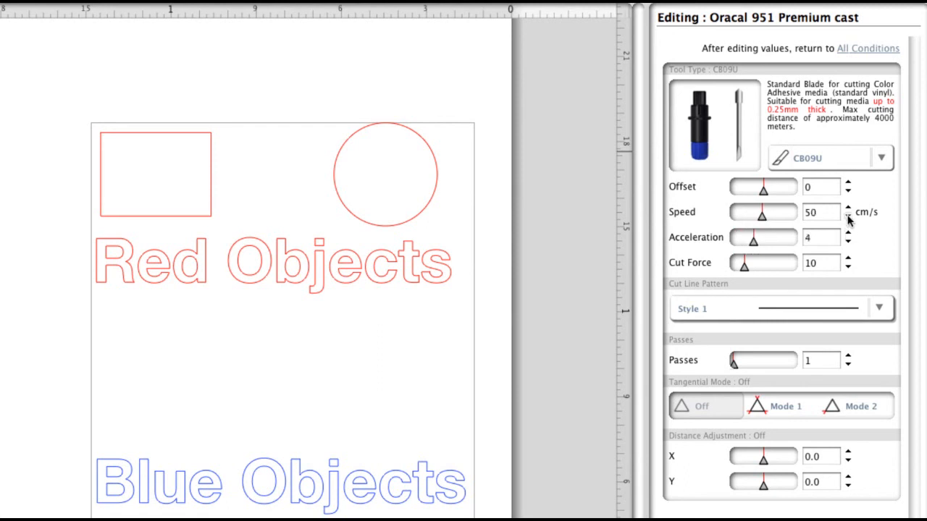
click(847, 259)
click(848, 259)
click(848, 259)
click(848, 258)
click(847, 259)
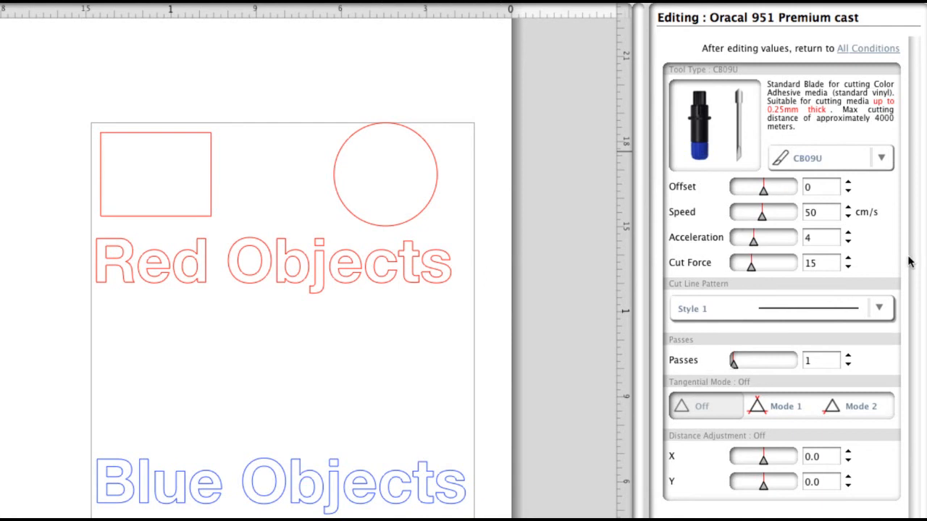
click(861, 48)
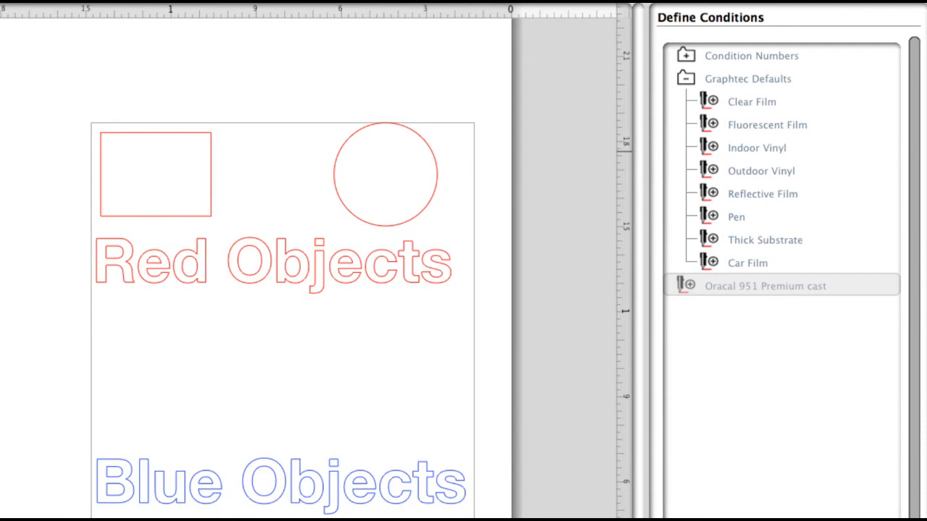
Step: Add another material named Intricate Cutting to the defined conditions
right_click(689, 321)
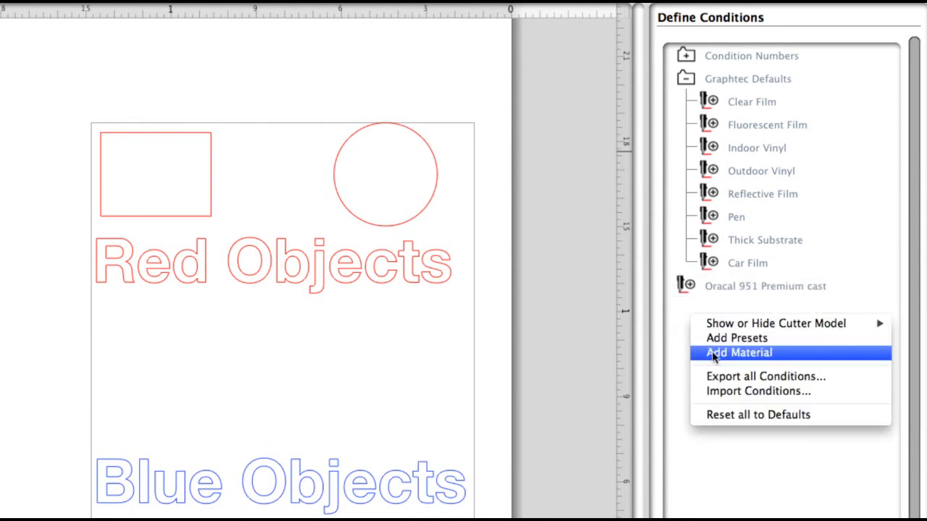
click(738, 352)
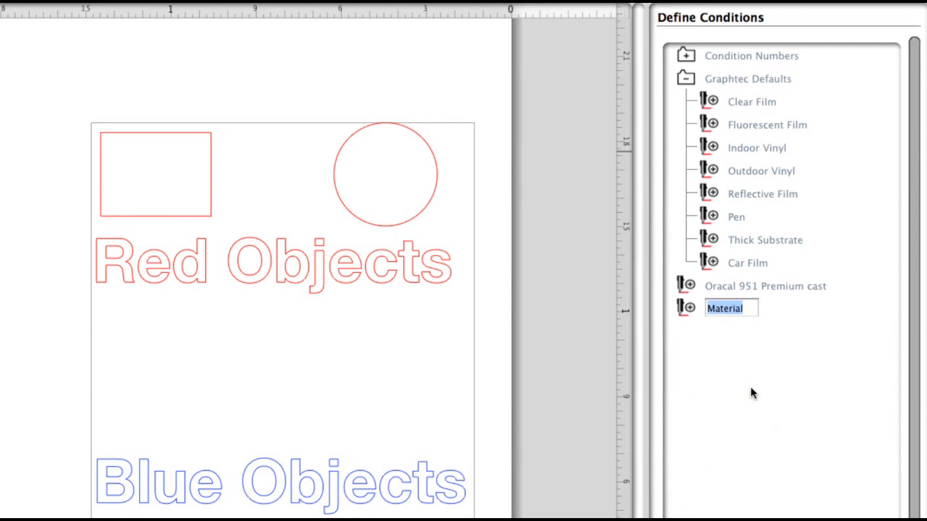
text(Intr)
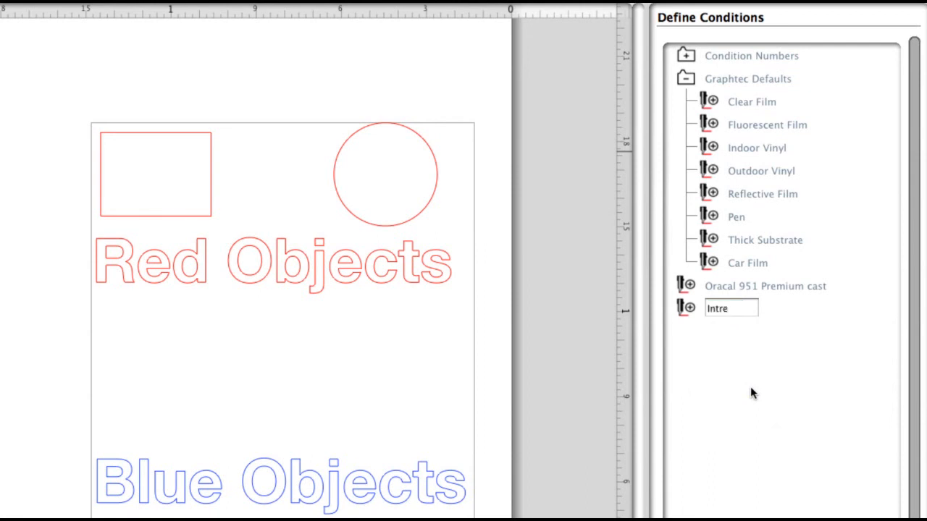
text(icate Cu)
text(tting)
key(Return)
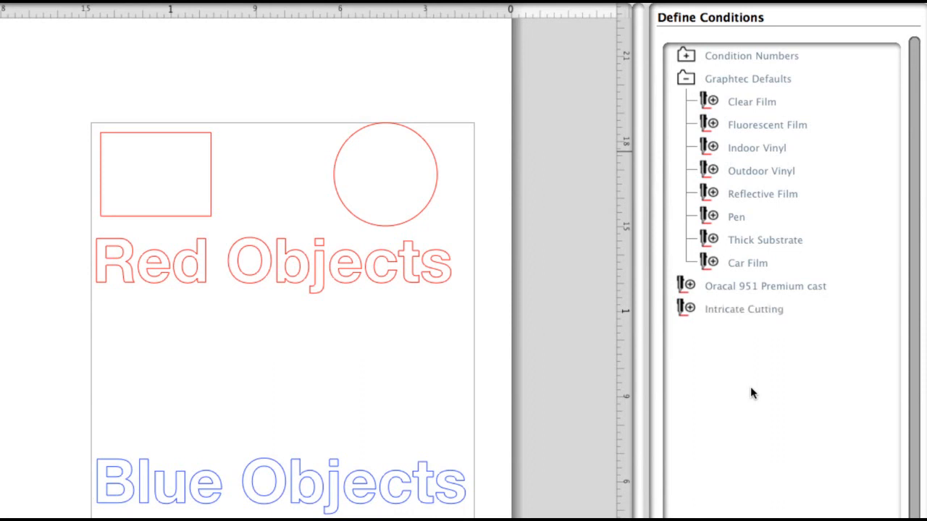
Step: Set the Intricate Cutting material to speed 20 cm/s and cut force 14, and return to all conditions
mouse_move(765, 309)
click(873, 309)
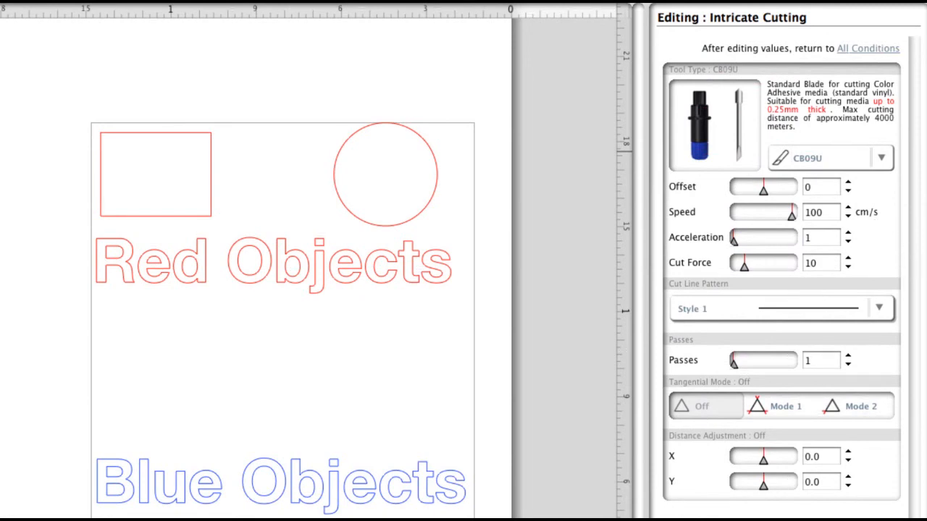
double_click(814, 213)
text(20)
click(814, 266)
drag(814, 265, 798, 266)
text(14)
click(872, 48)
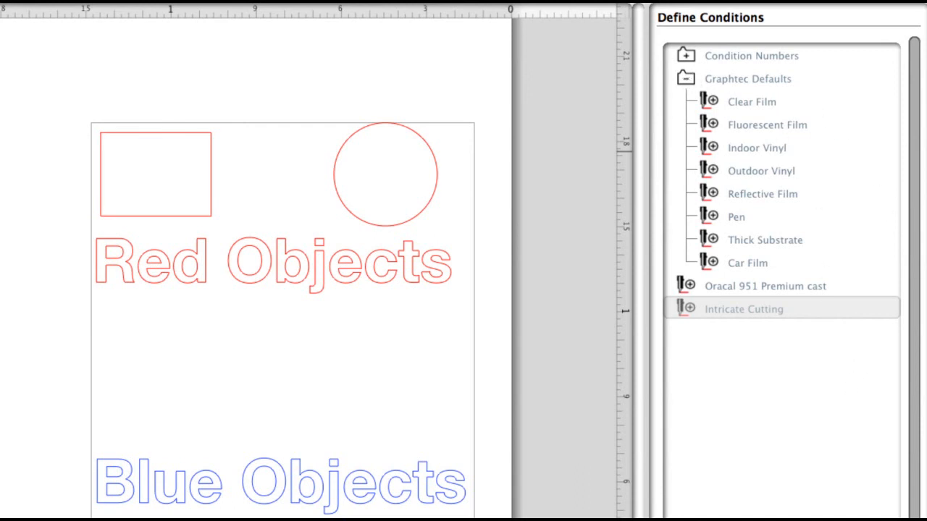
Step: Add a presets folder named My Media and move Intricate Cutting and Oracal 951 Premium cast into it
right_click(694, 349)
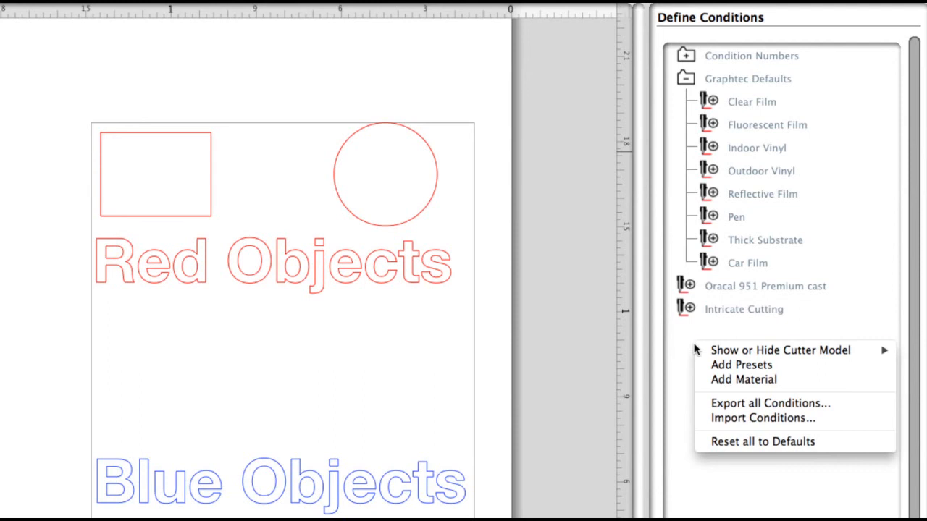
click(722, 366)
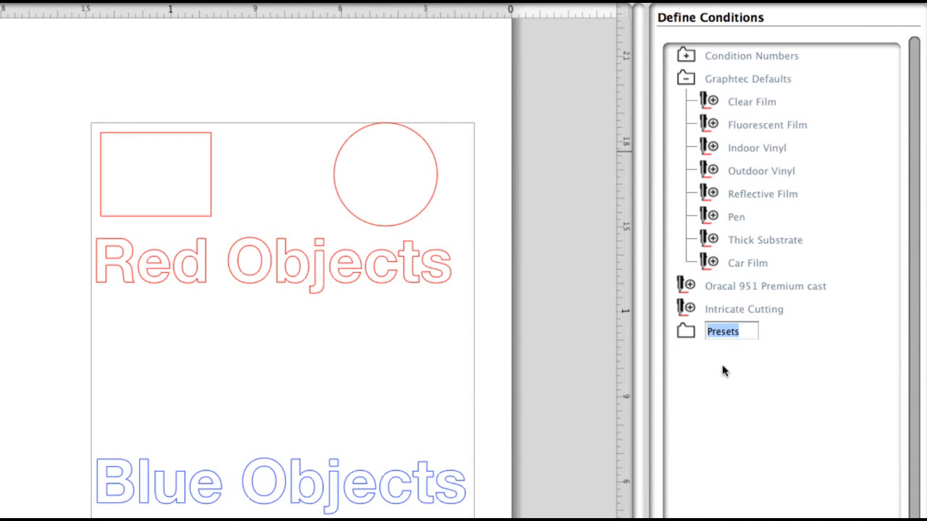
text(My Media)
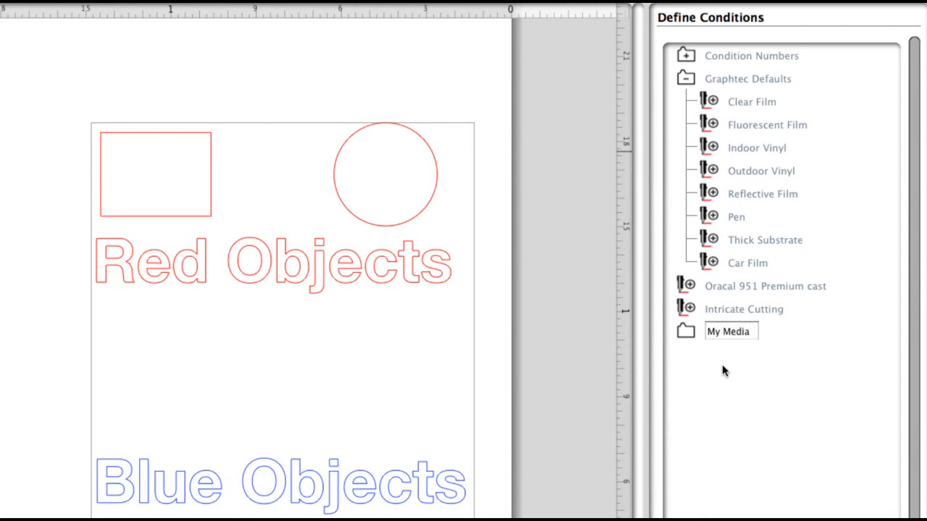
key(Return)
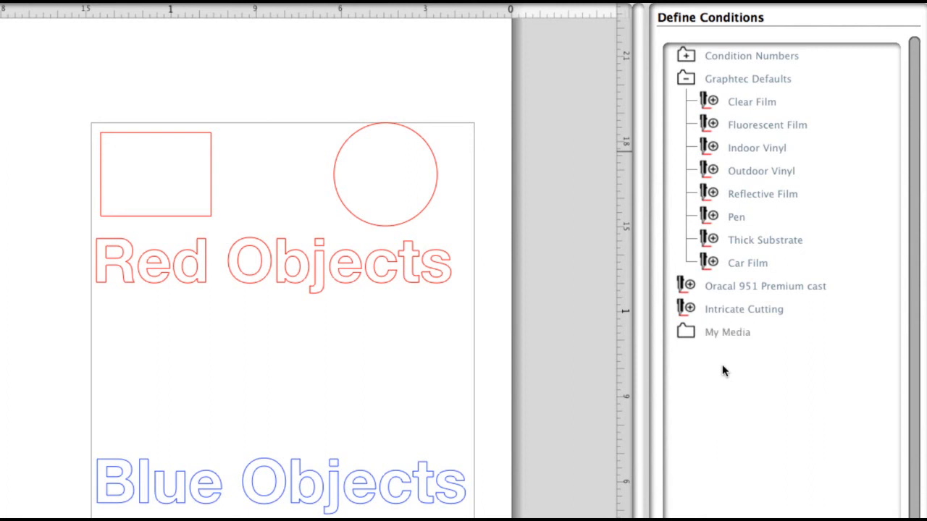
drag(728, 311, 721, 328)
mouse_move(739, 288)
mouse_down()
mouse_move(733, 313)
mouse_move(738, 304)
mouse_up()
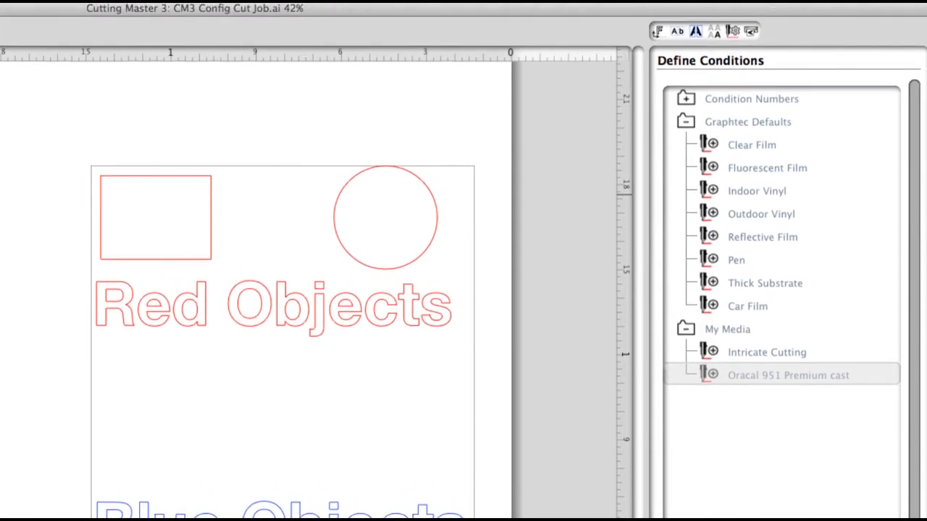
Step: Apply the Intricate Cutting condition to the Blue Layer in the cut job configuration
click(731, 32)
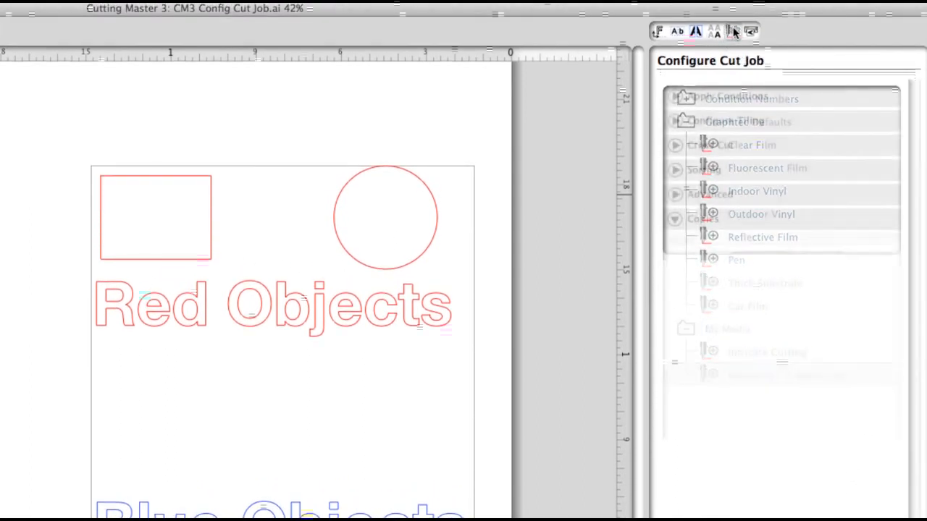
click(735, 97)
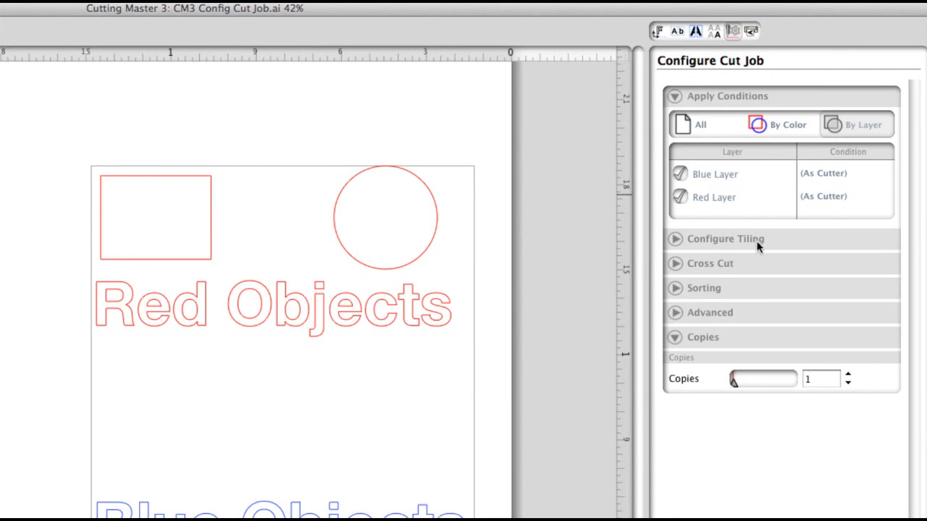
click(821, 179)
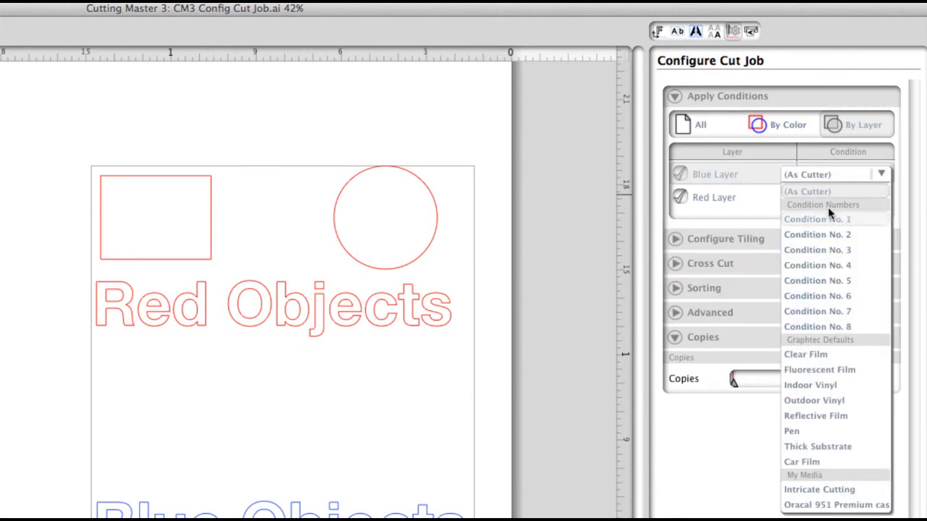
click(833, 493)
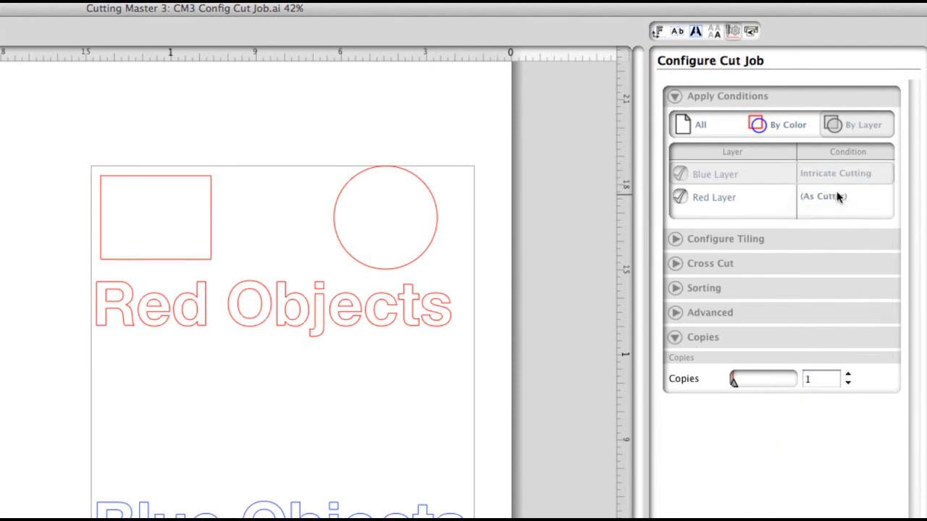
Step: Apply the Oracal 951 Premium cast condition to the Red Layer
right_click(833, 205)
click(832, 205)
click(826, 197)
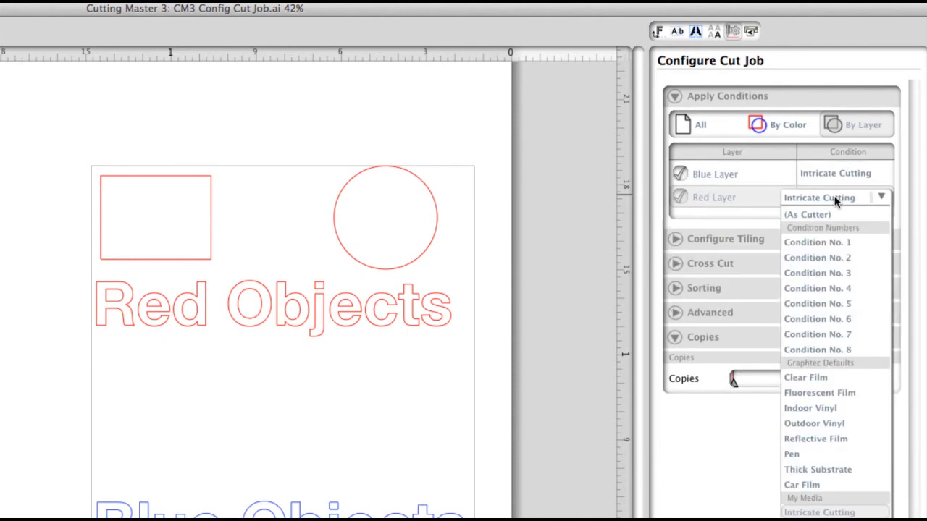
click(818, 512)
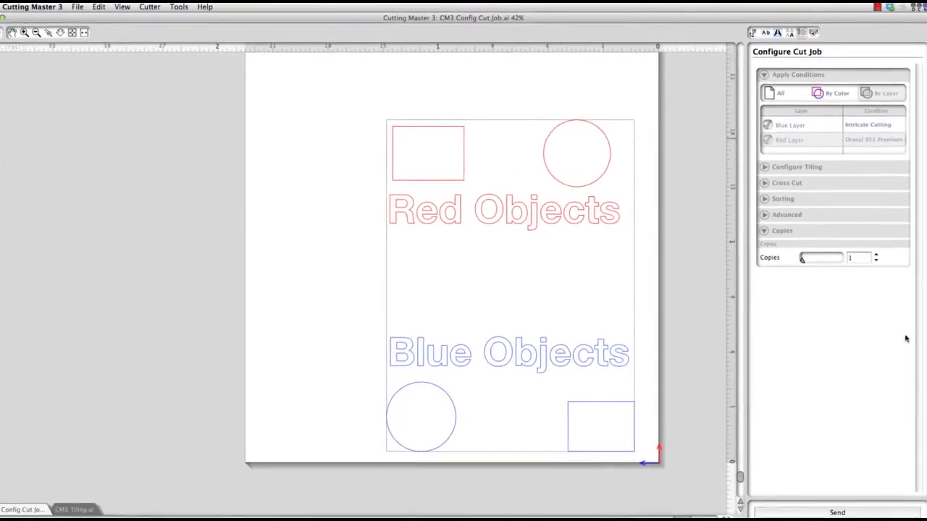
click(877, 7)
click(885, 21)
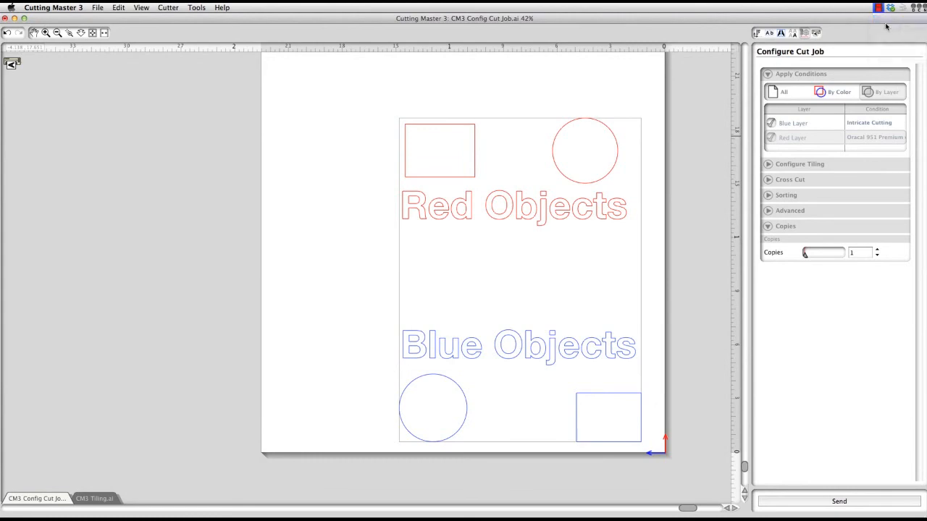